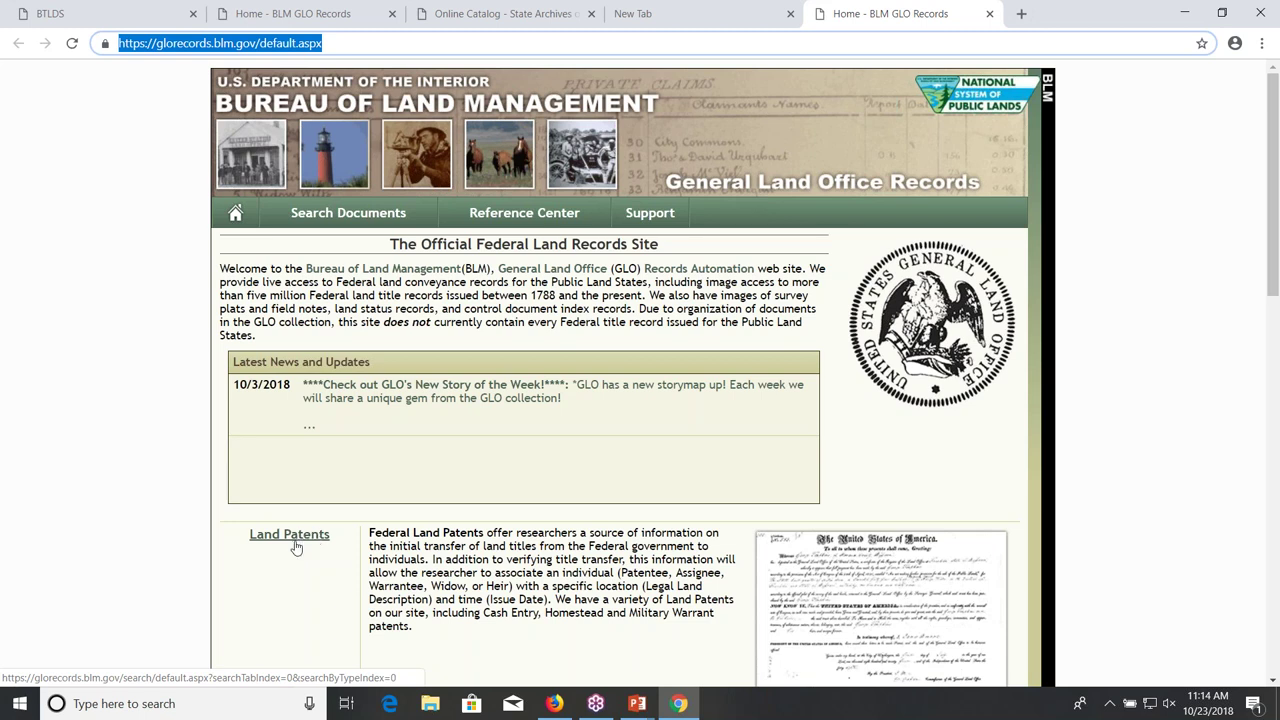
# Step: Open the land patents search form and set the state to Florida
pyautogui.click(291, 543)
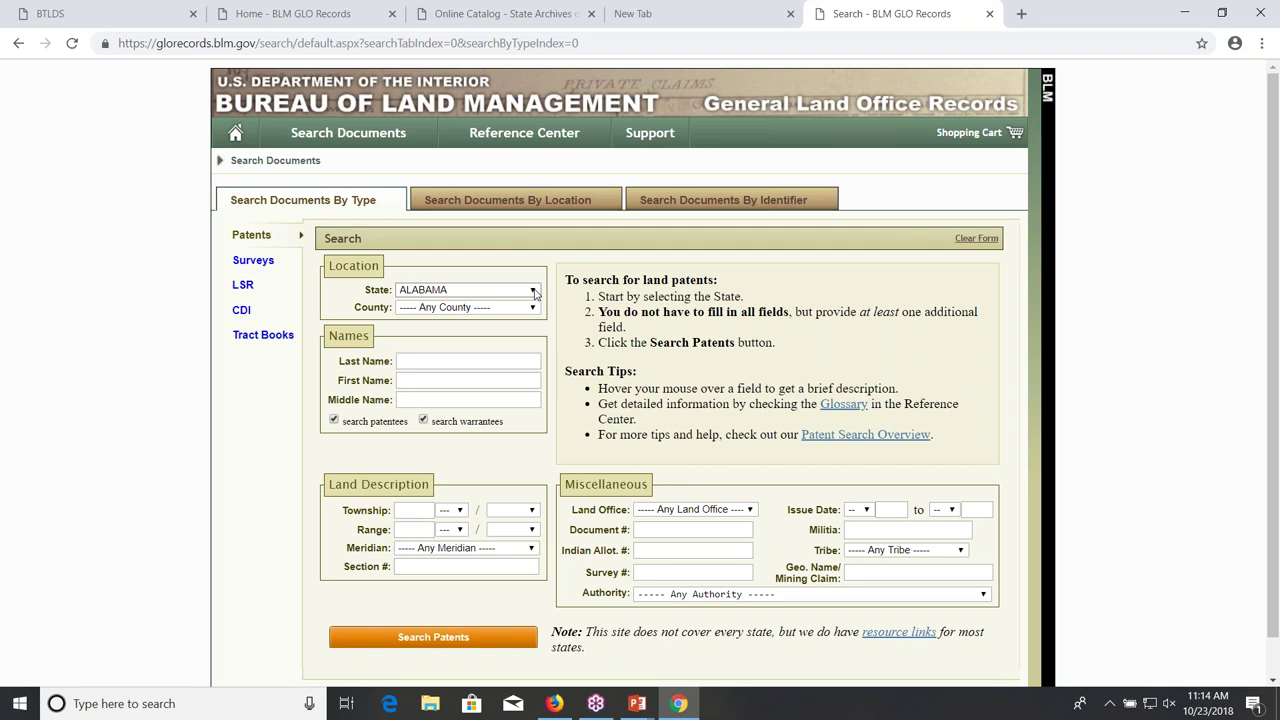
pyautogui.click(534, 292)
pyautogui.scroll(-1, 534, 348)
pyautogui.scroll(-1, 534, 348)
pyautogui.click(456, 360)
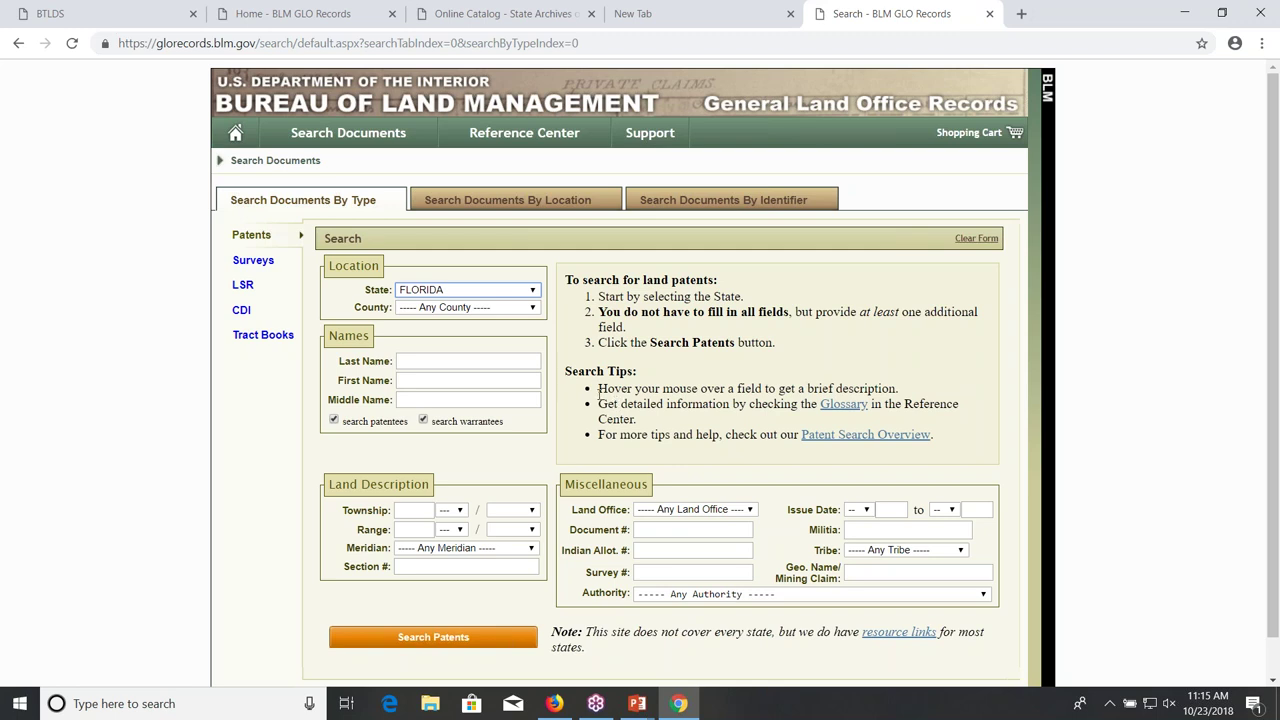
# Step: Search Florida land patents in any county by the landowner's last name, leaving the first name blank
pyautogui.click(534, 309)
pyautogui.click(534, 309)
pyautogui.click(453, 360)
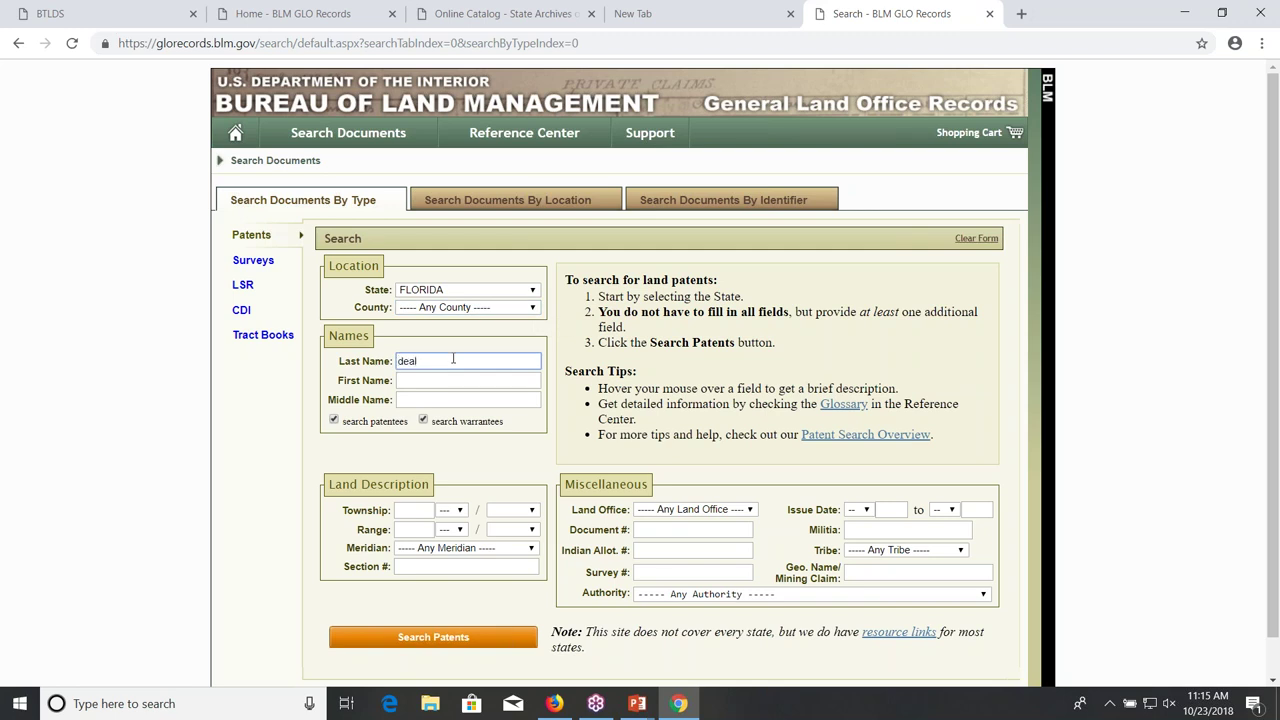
pyautogui.click(428, 381)
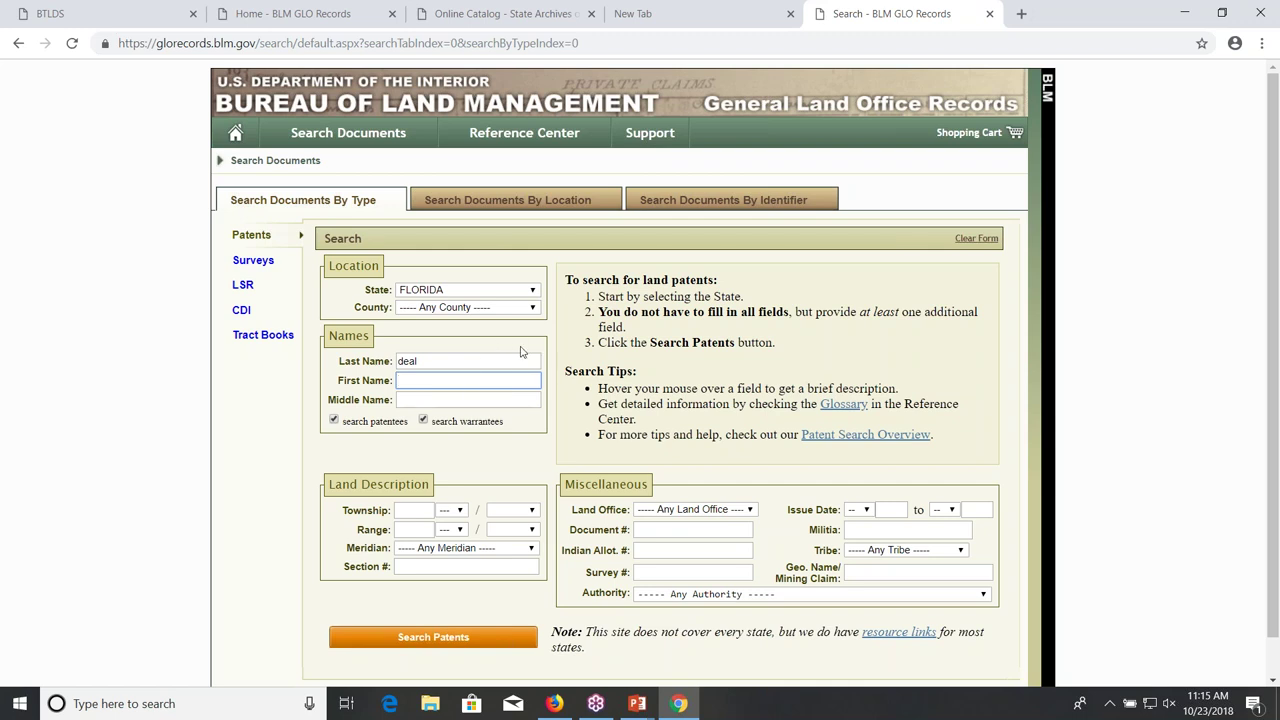
pyautogui.click(437, 639)
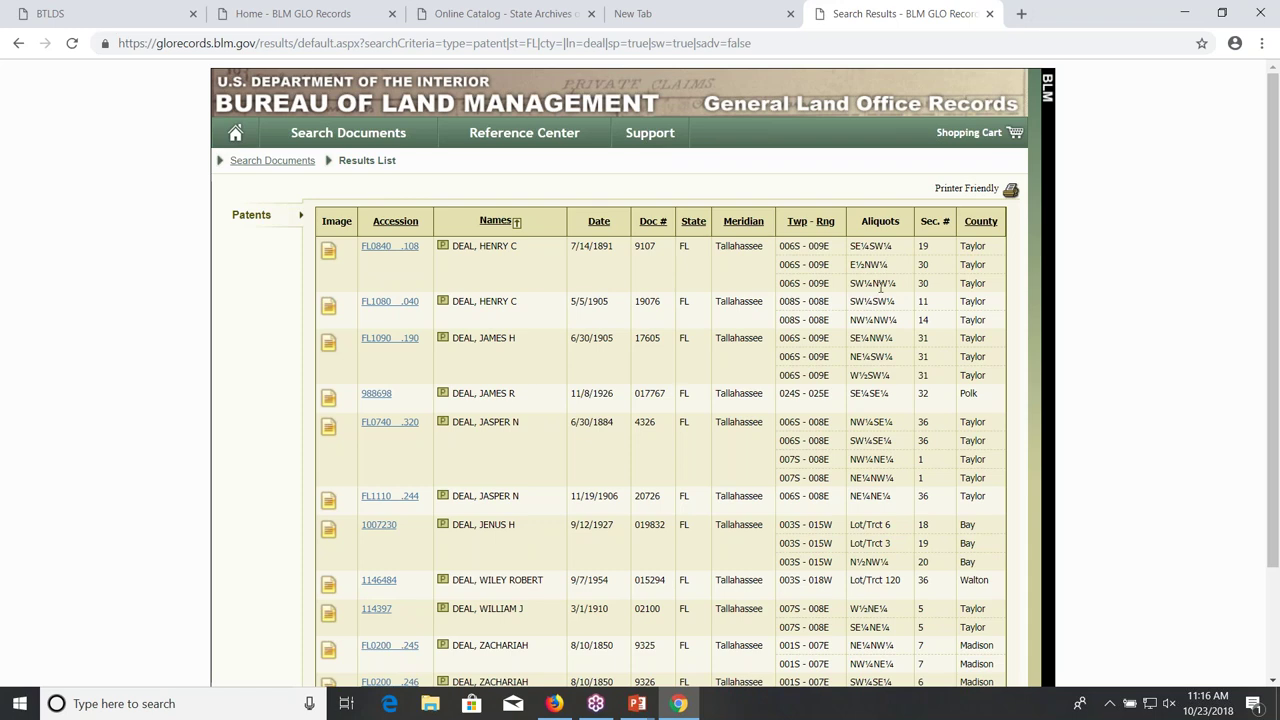
# Step: Open the scanned patent image for the Madison County record with accession FL0200 .245 and view it
pyautogui.scroll(-1, 880, 315)
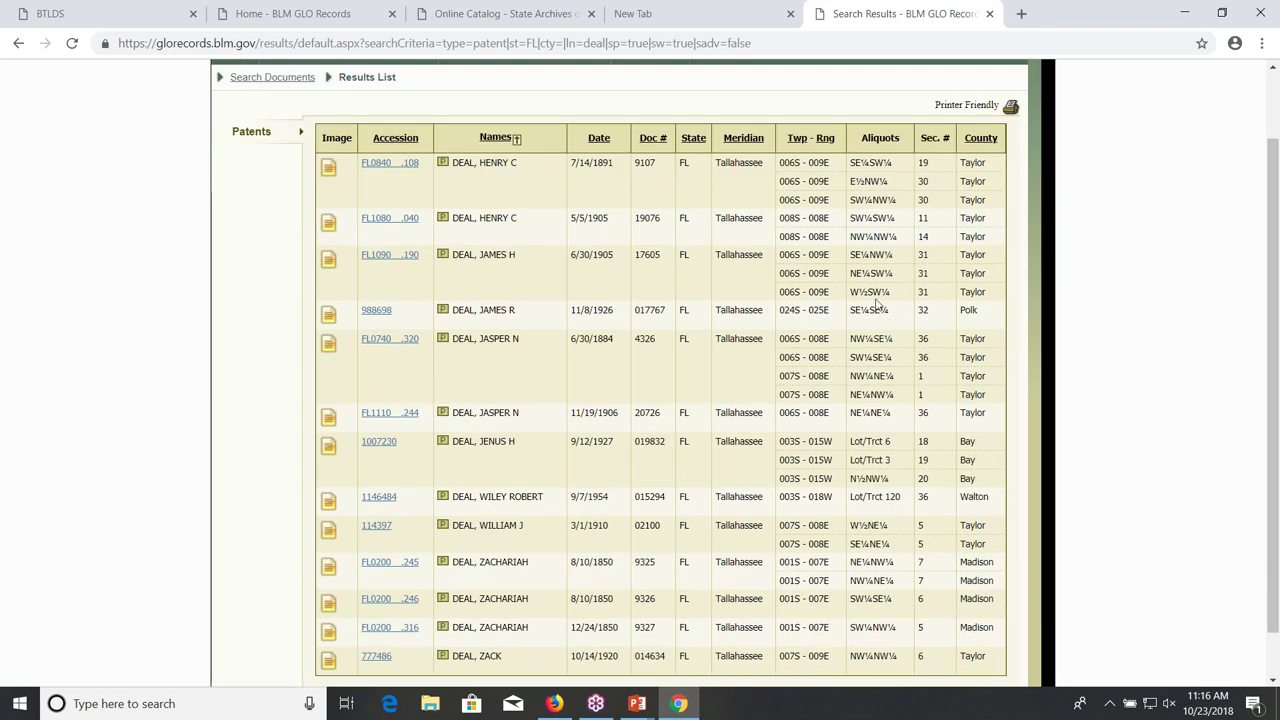
pyautogui.scroll(-1, 771, 484)
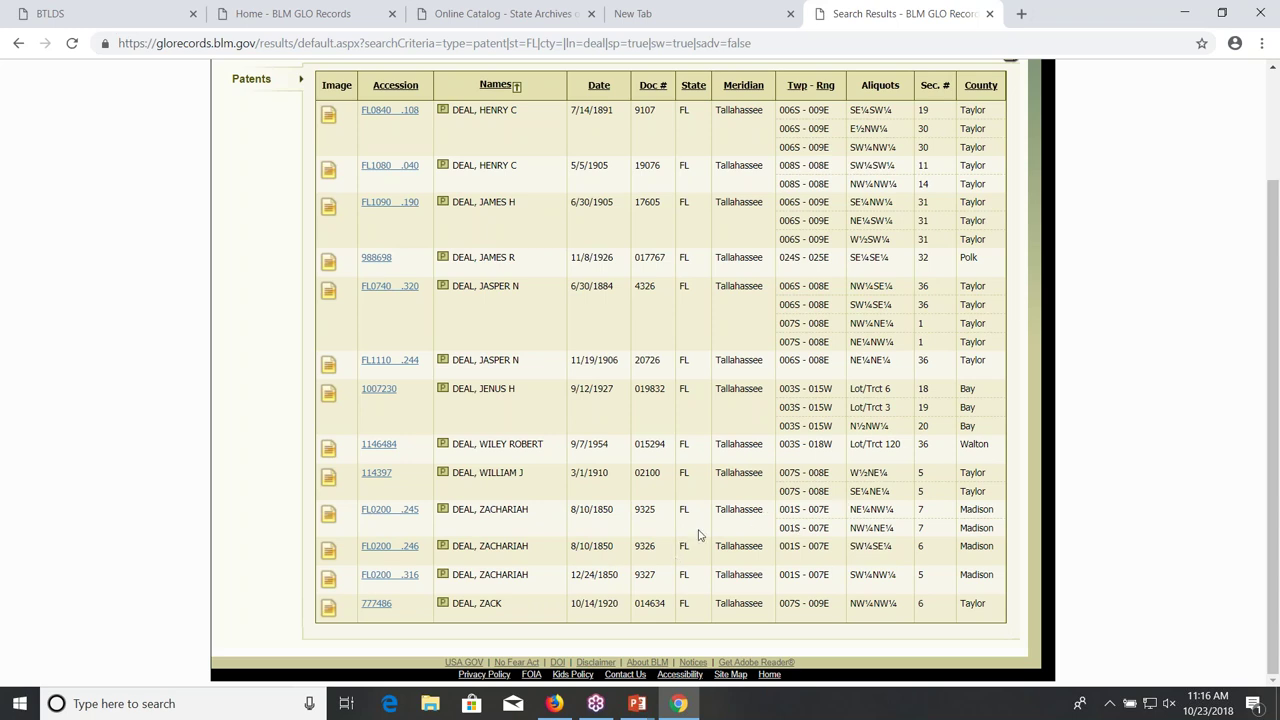
pyautogui.click(329, 517)
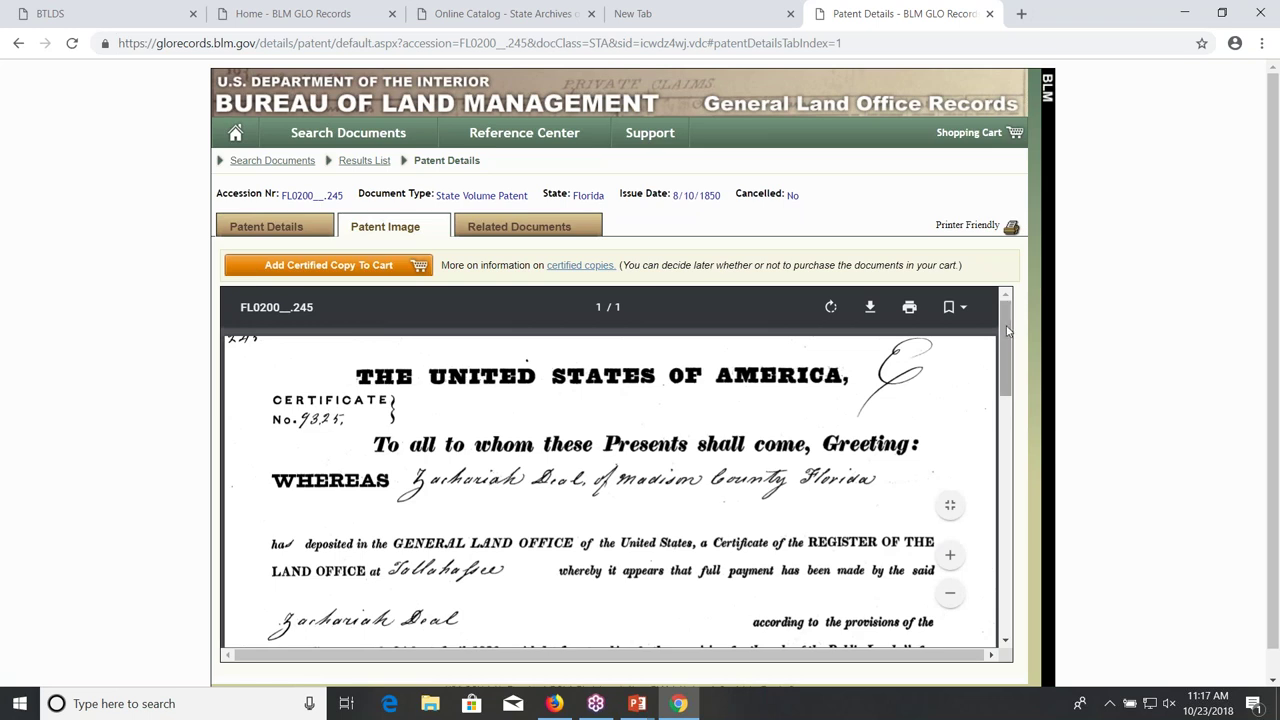
pyautogui.moveTo(1008, 330)
pyautogui.mouseDown()
pyautogui.moveTo(1019, 412)
pyautogui.moveTo(1018, 323)
pyautogui.mouseUp()
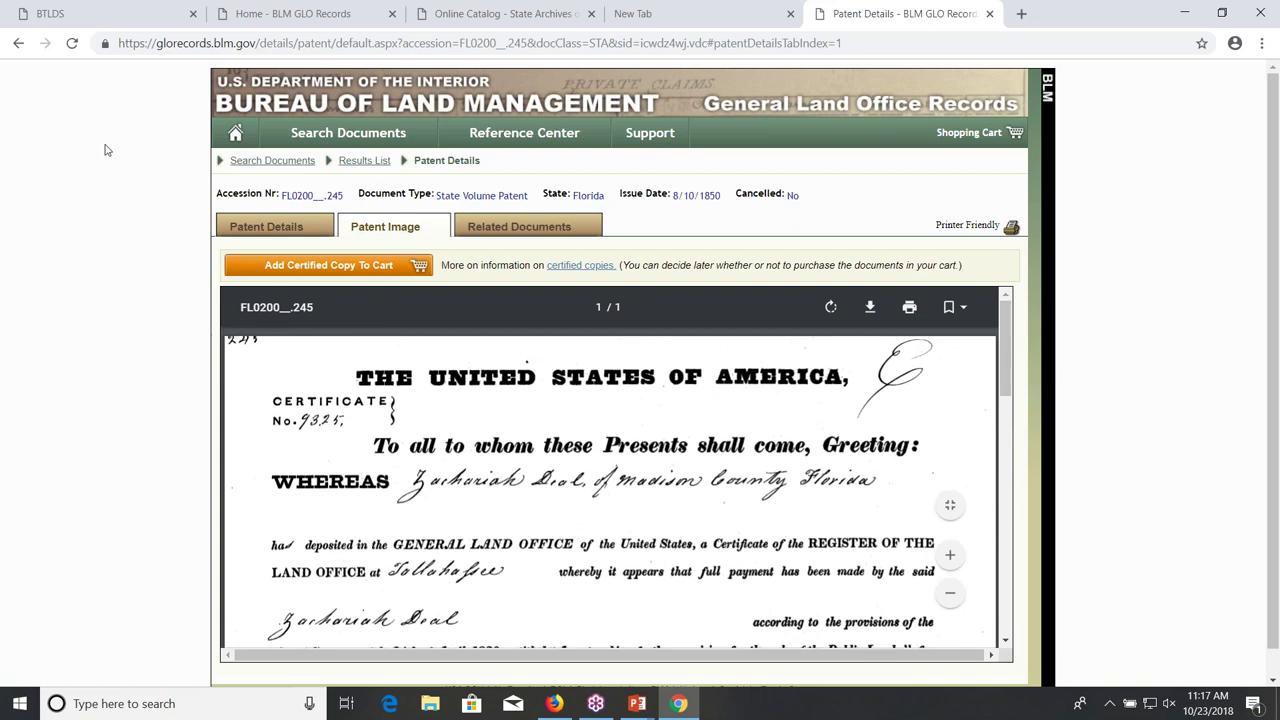
# Step: Return to the search form, replace the last name with a different surname and run the Florida patent search
pyautogui.click(276, 166)
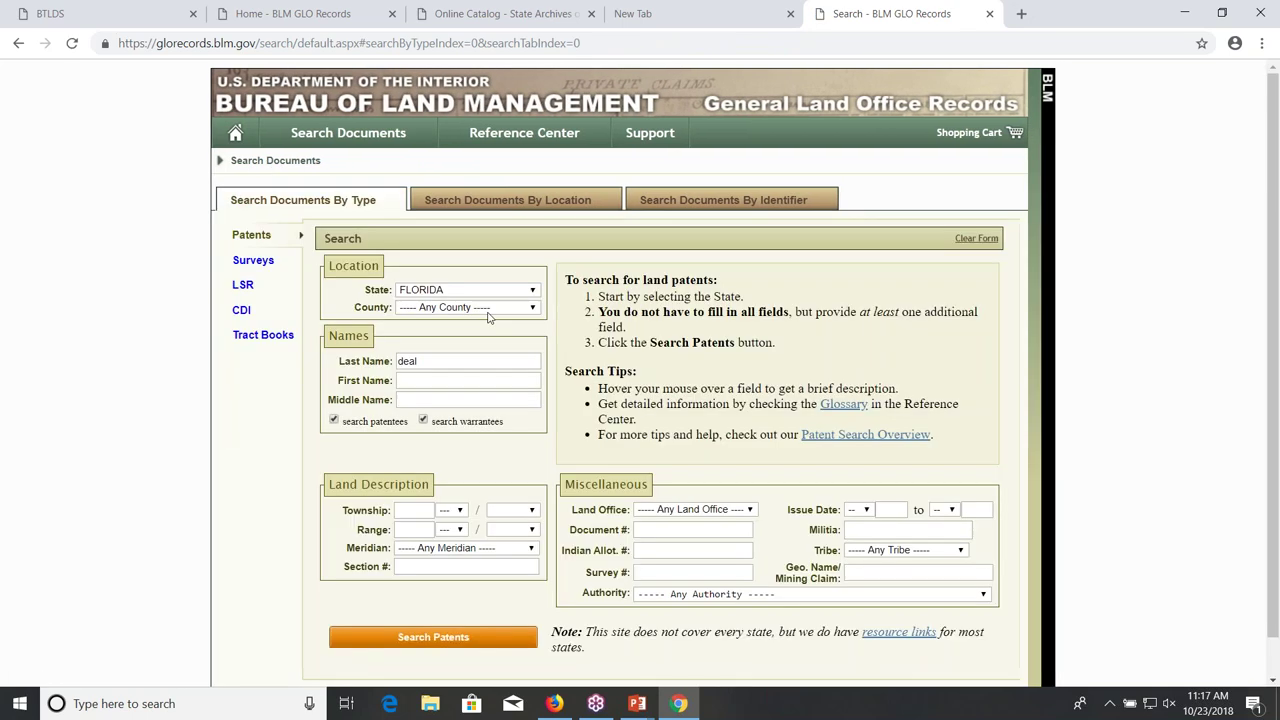
pyautogui.moveTo(431, 362); pyautogui.dragTo(352, 370)
pyautogui.write('williams')
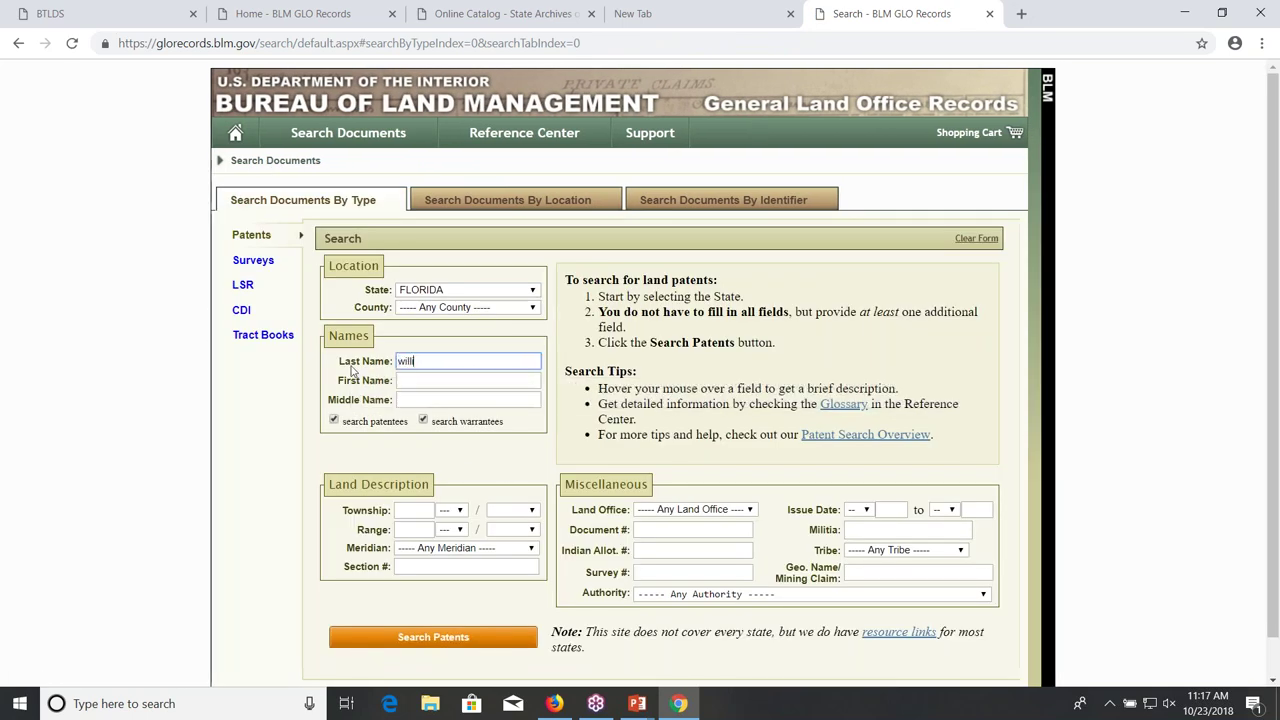
pyautogui.click(445, 638)
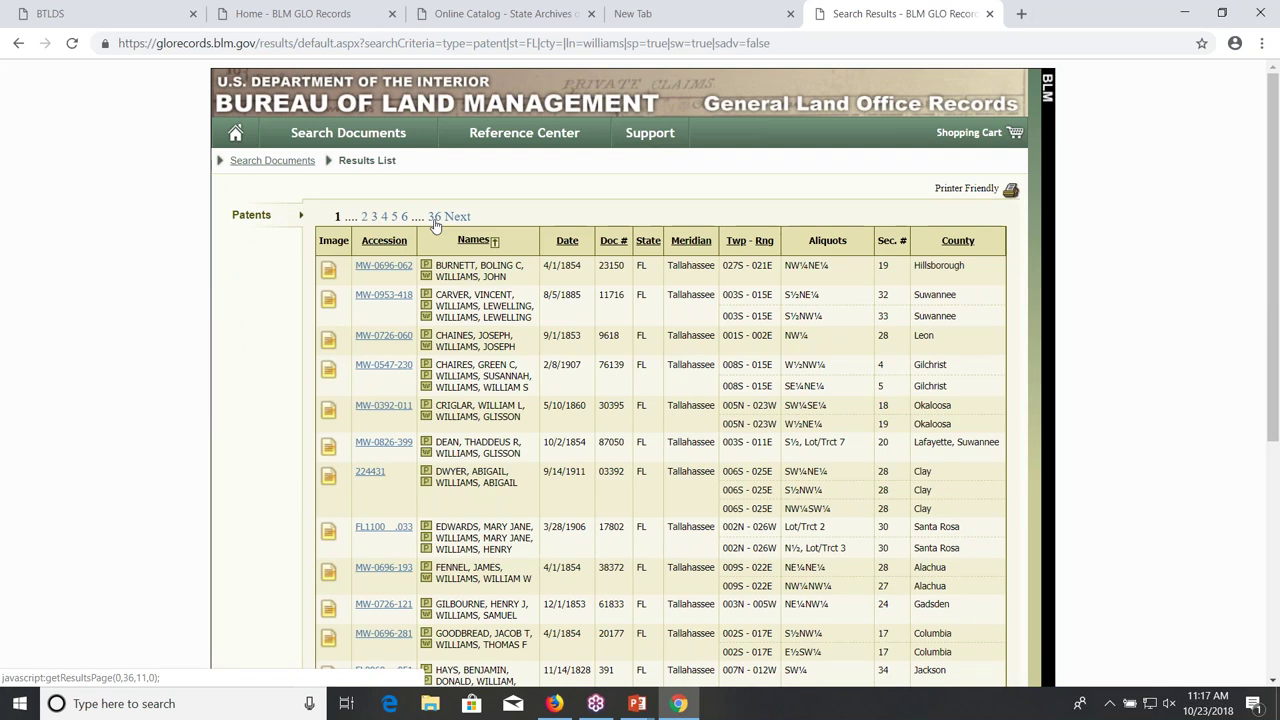
# Step: Look over the first page of patent results and sort the list by date, oldest first
pyautogui.scroll(-1, 490, 332)
pyautogui.scroll(-1, 491, 331)
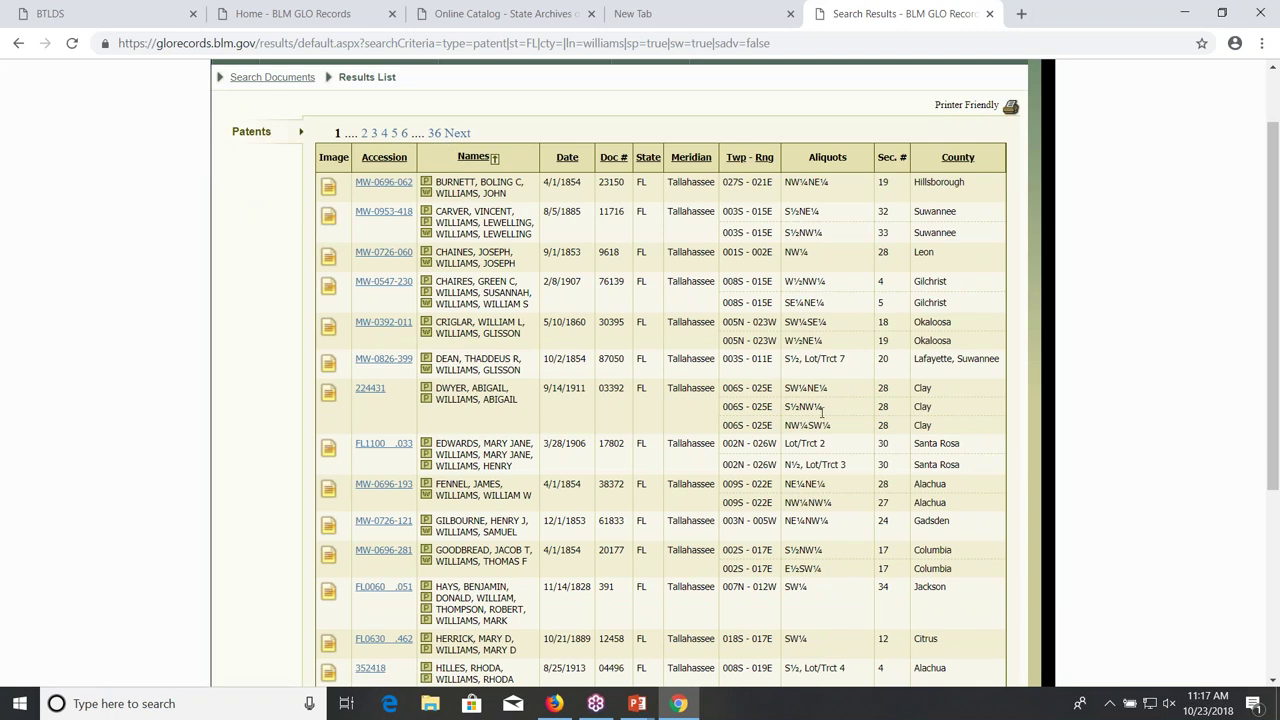
pyautogui.scroll(1, 895, 464)
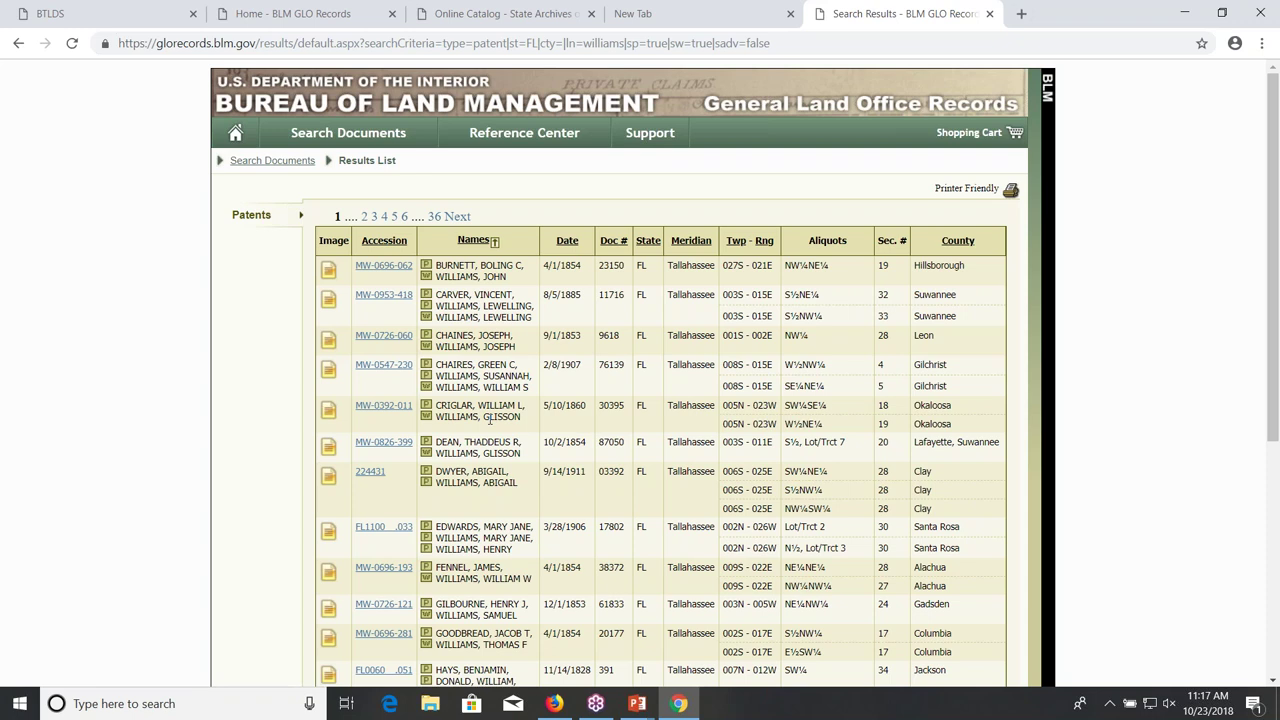
pyautogui.click(567, 243)
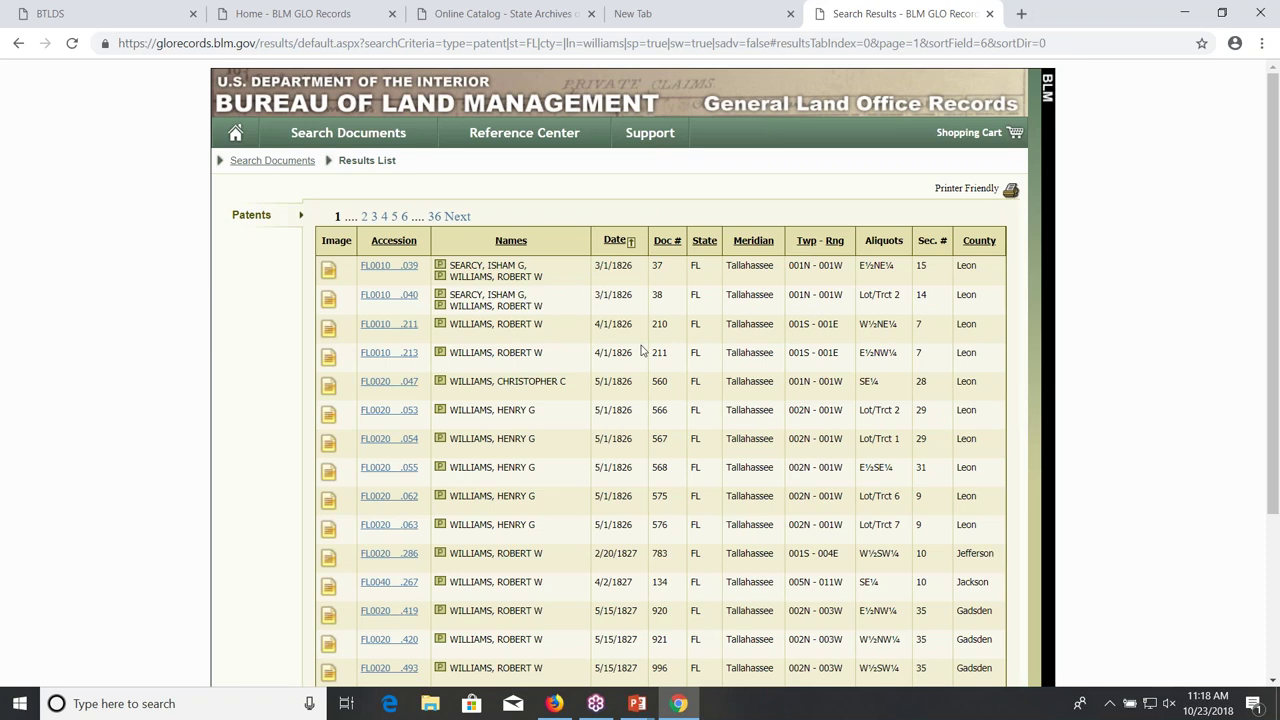
# Step: Go to page 3 of the date-sorted results and look through the patents listed there
pyautogui.scroll(-2, 639, 387)
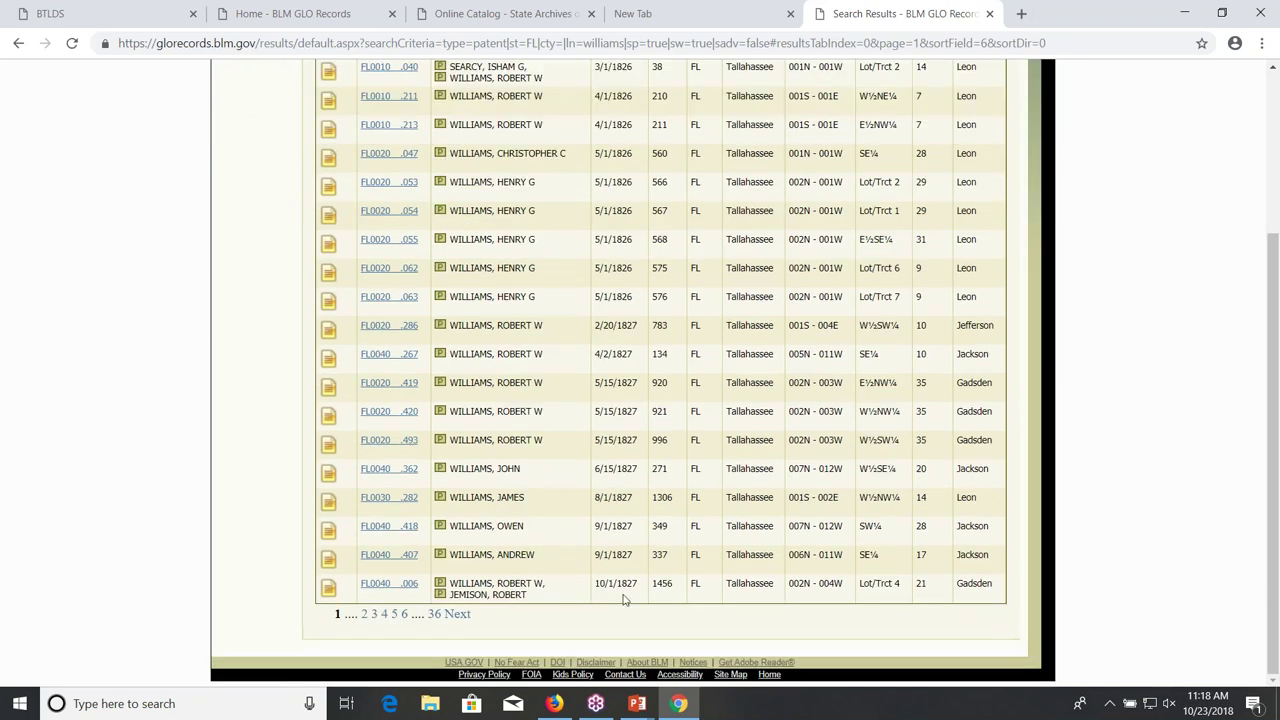
pyautogui.click(374, 614)
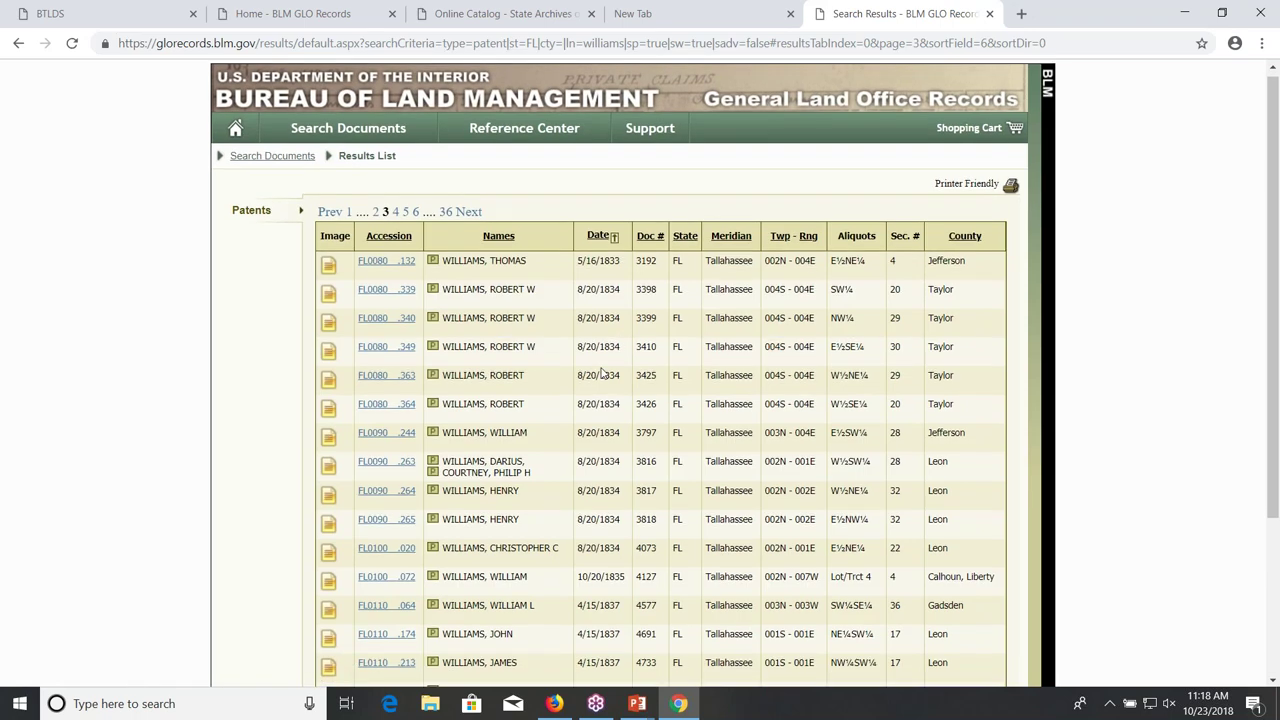
pyautogui.scroll(-2, 560, 220)
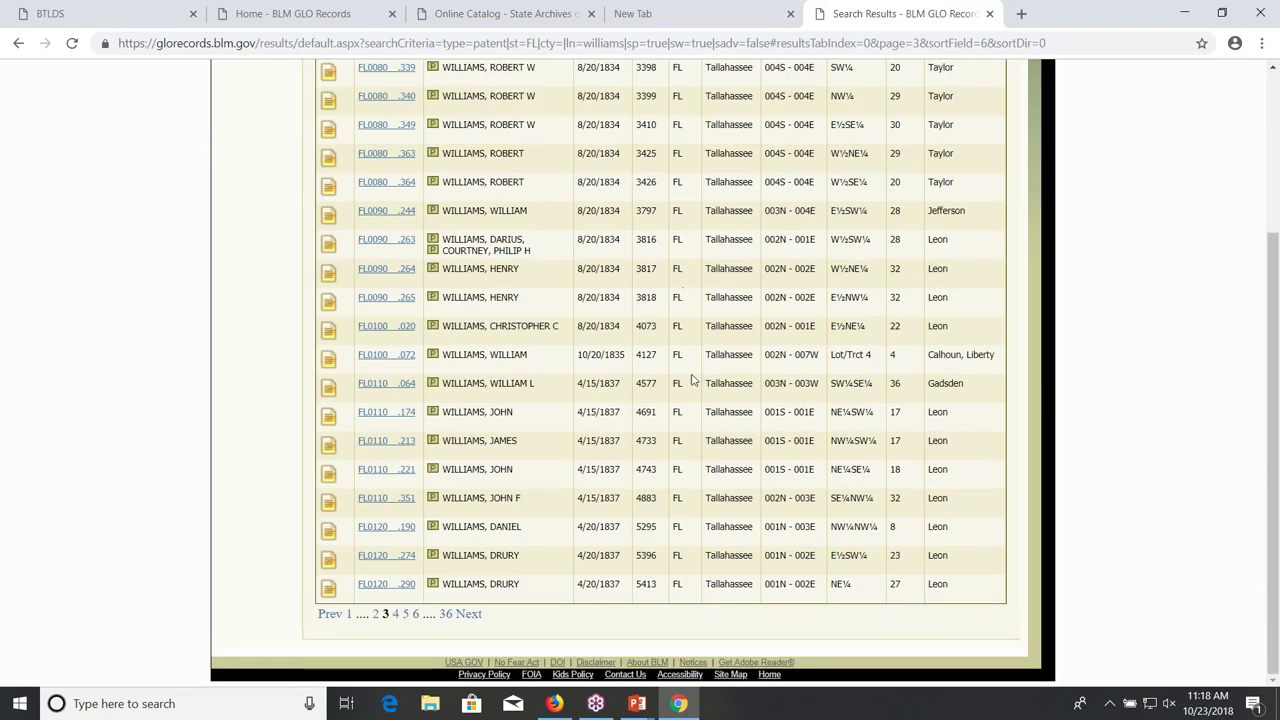
pyautogui.scroll(3, 694, 295)
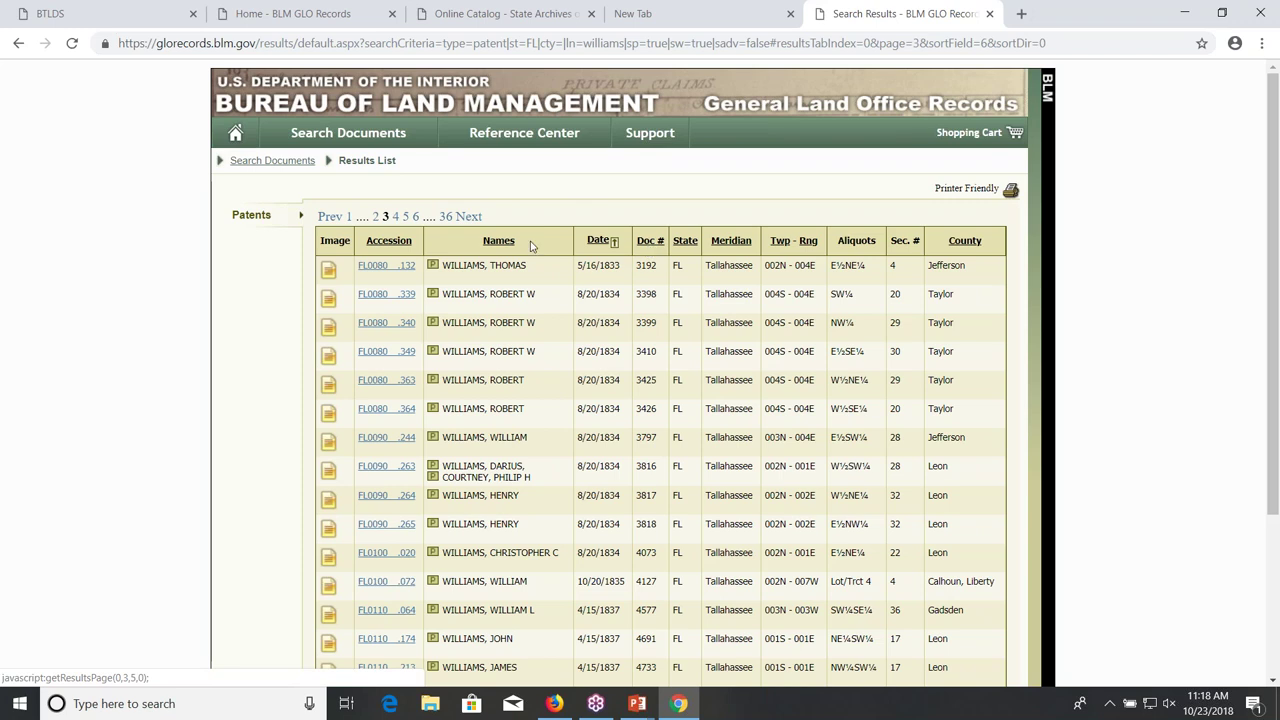
# Step: Return to the patent search form and clear the last name
pyautogui.click(272, 162)
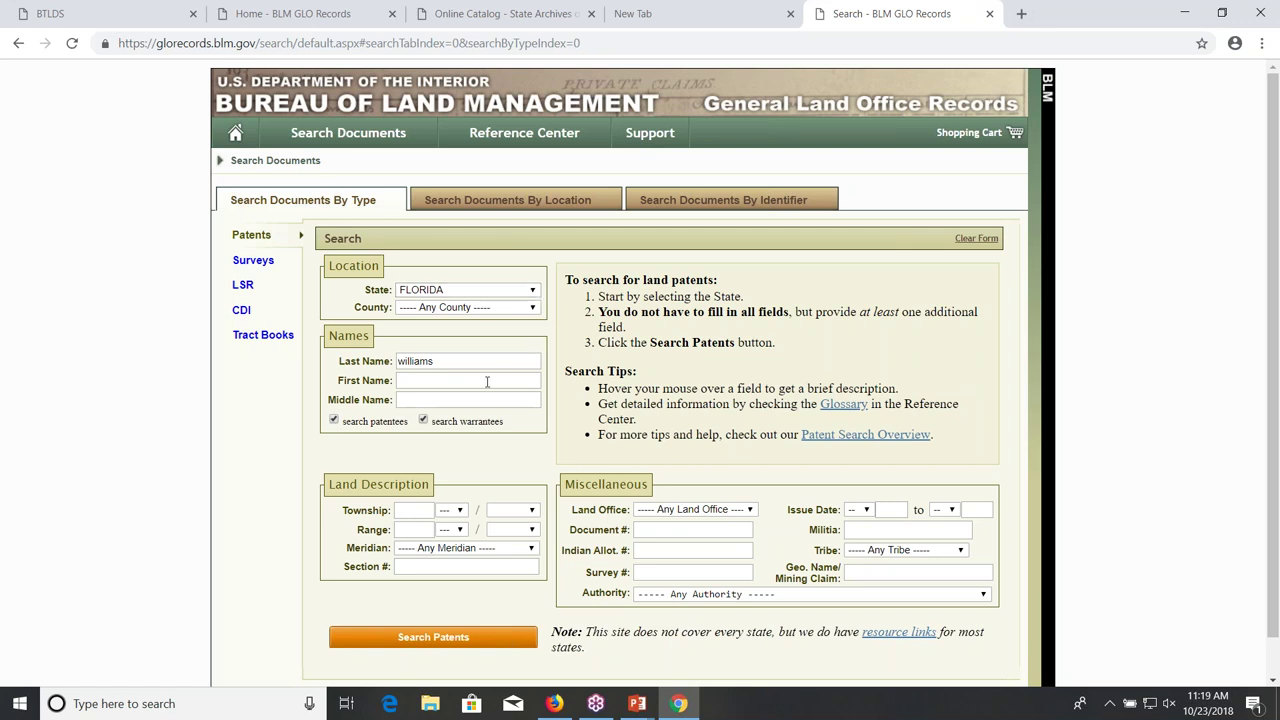
pyautogui.moveTo(470, 360); pyautogui.dragTo(325, 365)
pyautogui.press('BackSpace')
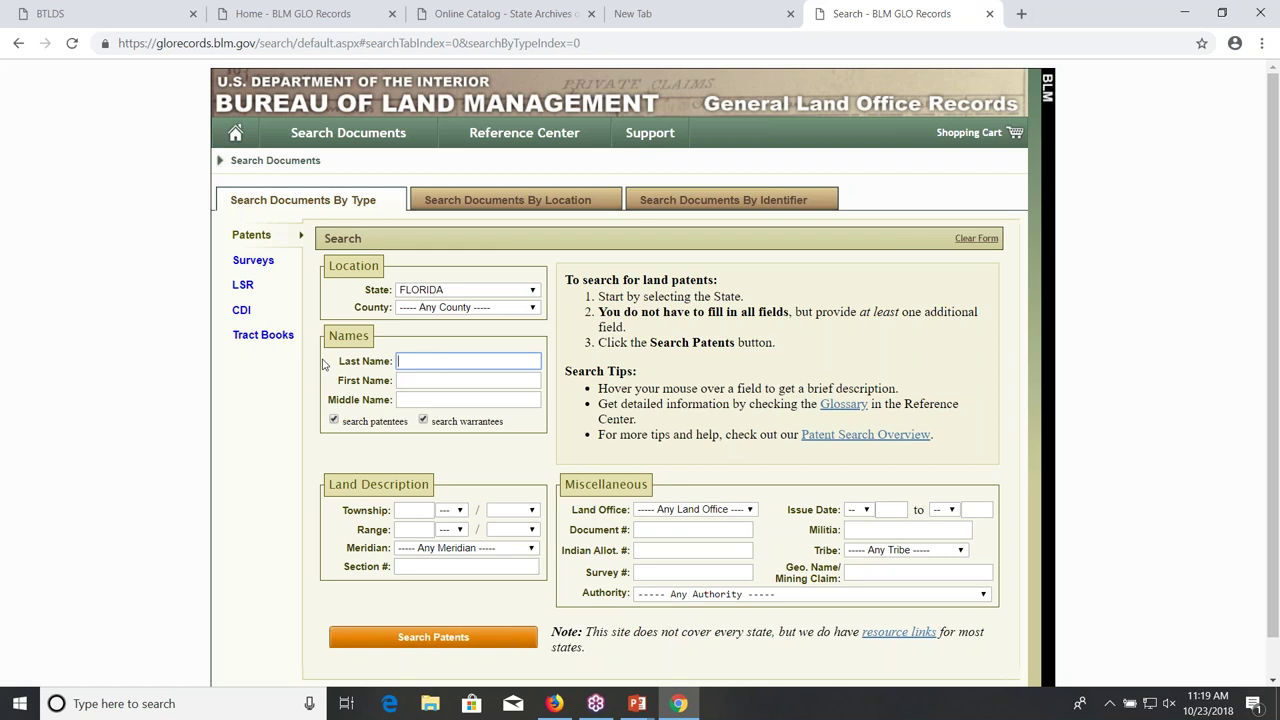
# Step: Set the land description to township 1 South and range 7 East
pyautogui.click(413, 511)
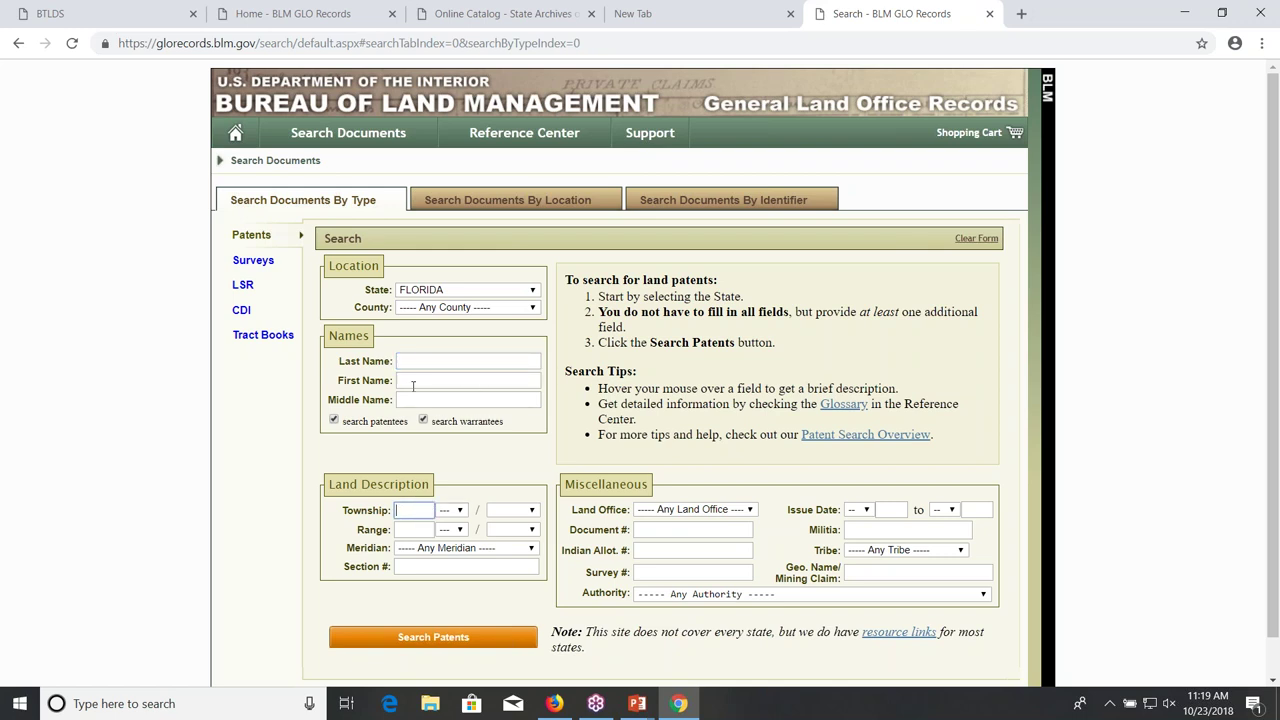
pyautogui.write('1')
pyautogui.click(515, 511)
pyautogui.click(517, 547)
pyautogui.click(429, 530)
pyautogui.write('7')
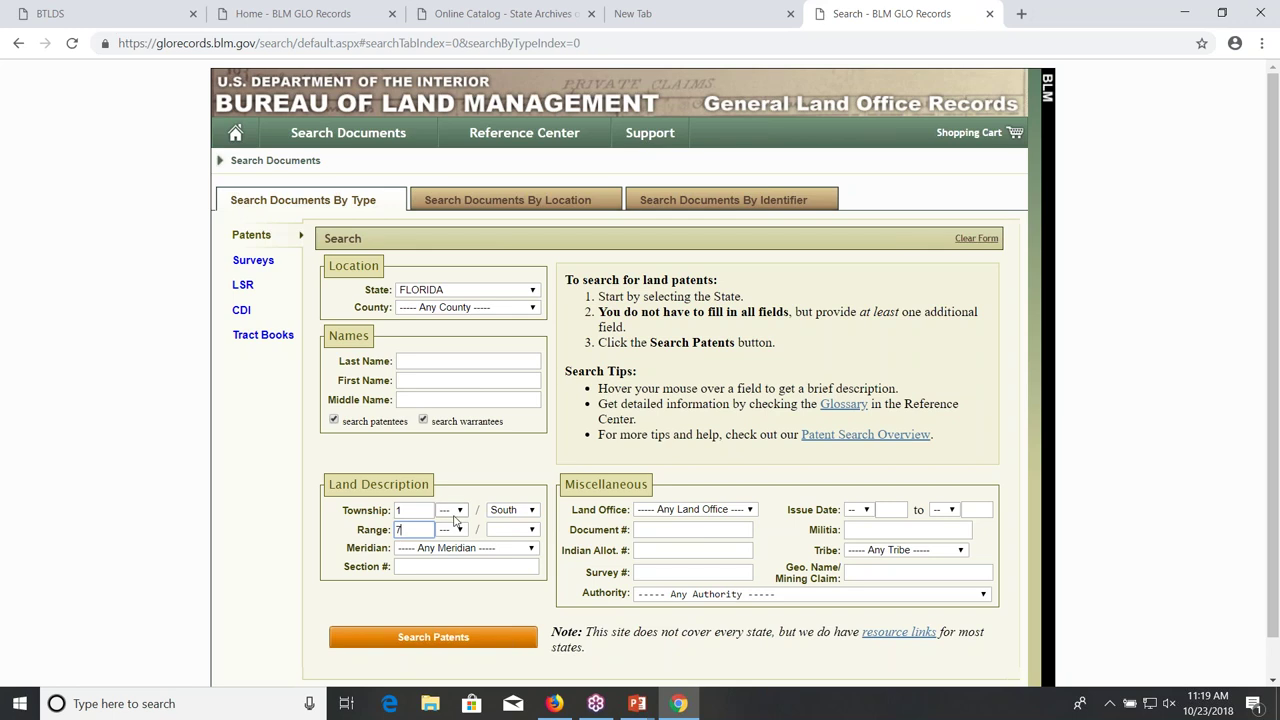
pyautogui.click(531, 530)
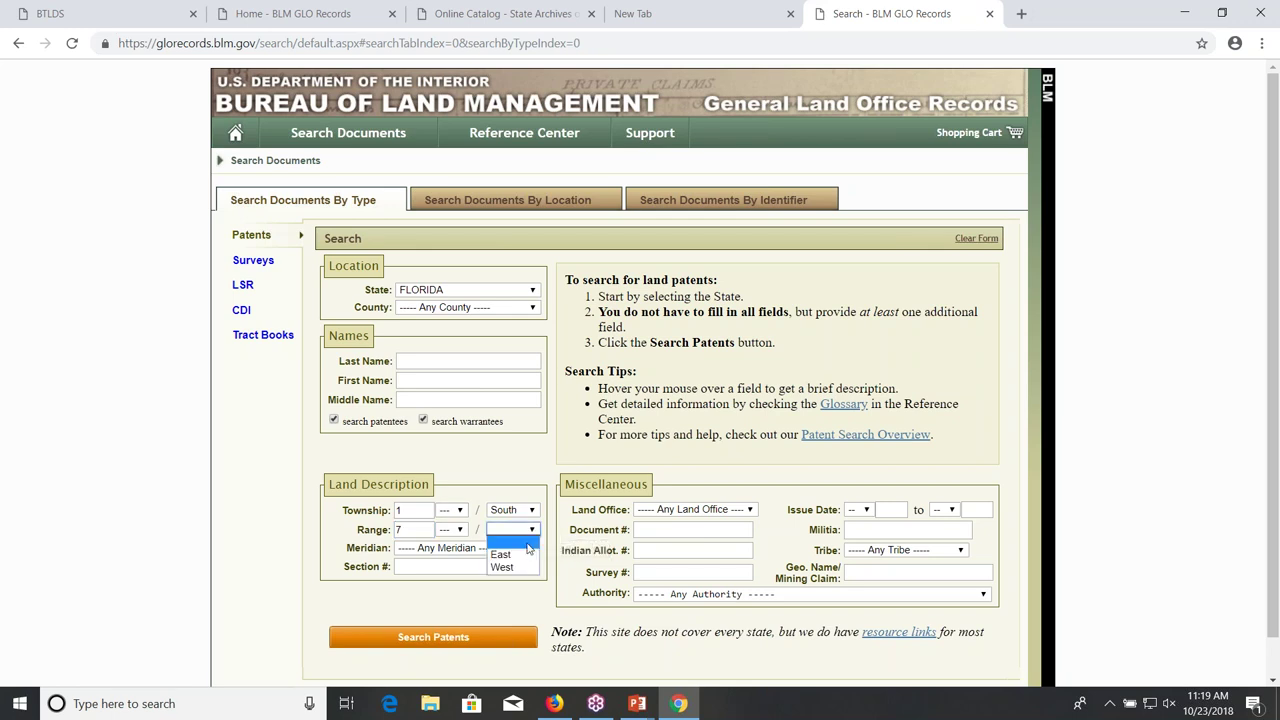
pyautogui.click(494, 557)
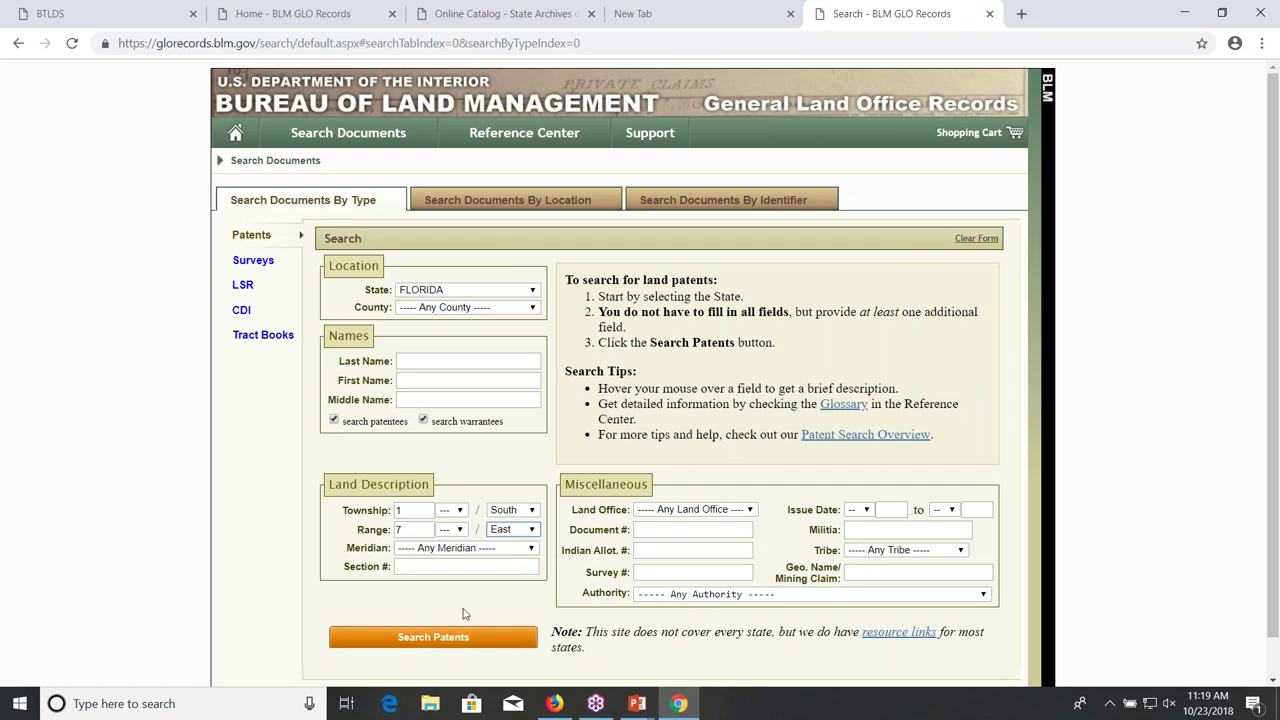
# Step: Set the meridian to Tallahassee and run the patent search for that township and range
pyautogui.click(505, 549)
pyautogui.click(455, 575)
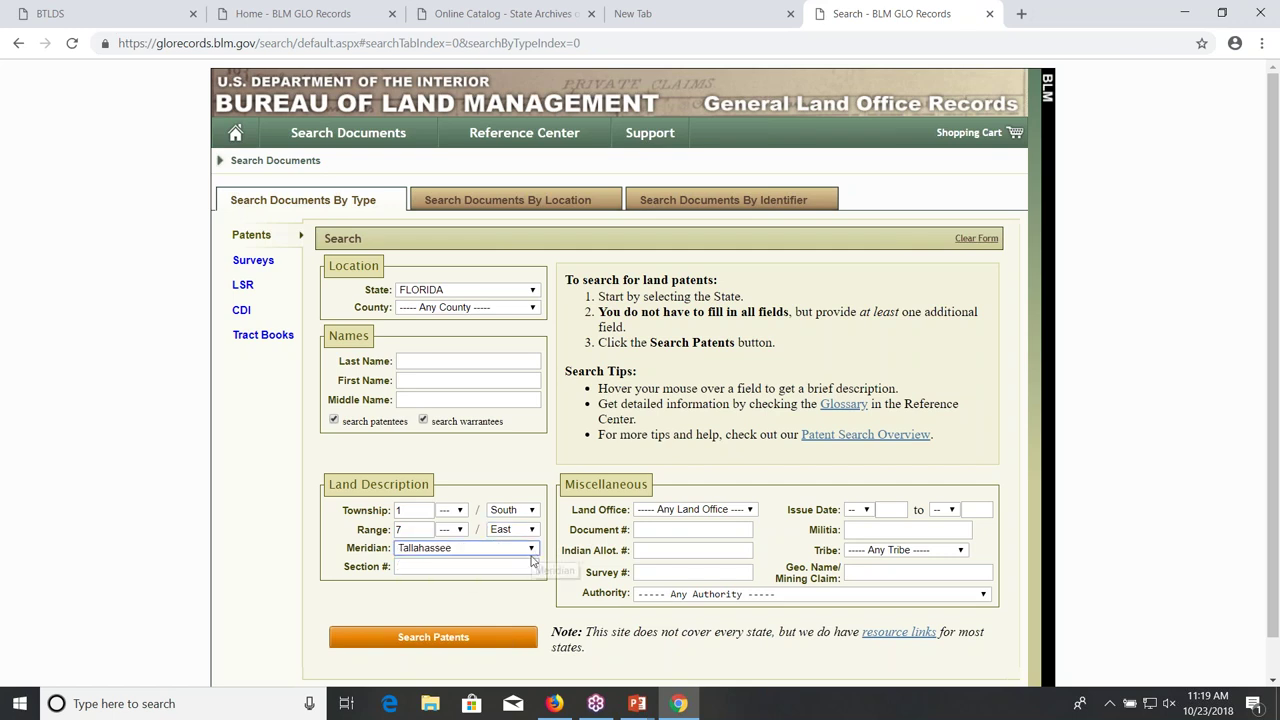
pyautogui.click(531, 551)
pyautogui.click(531, 551)
pyautogui.click(449, 642)
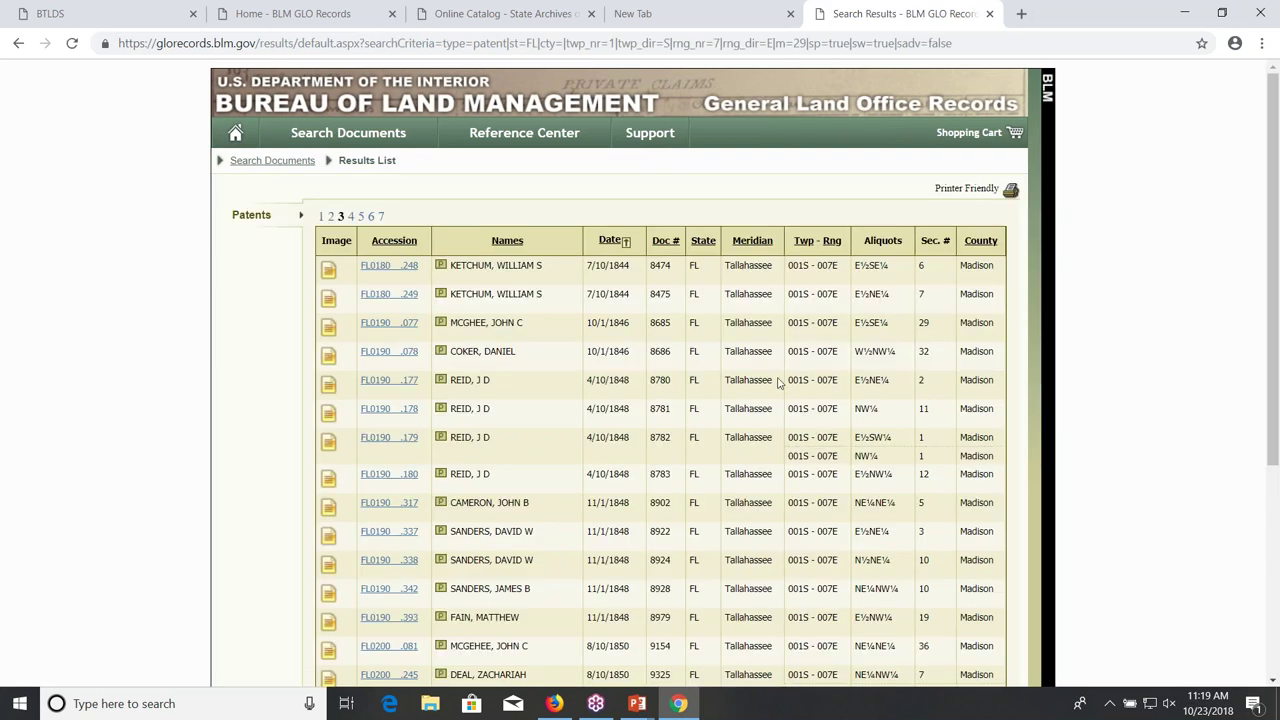
# Step: Examine the 1850 patents on page 3 of the township results, highlighting one landowner's entries and the 12/24/1850 date
pyautogui.scroll(-2, 479, 505)
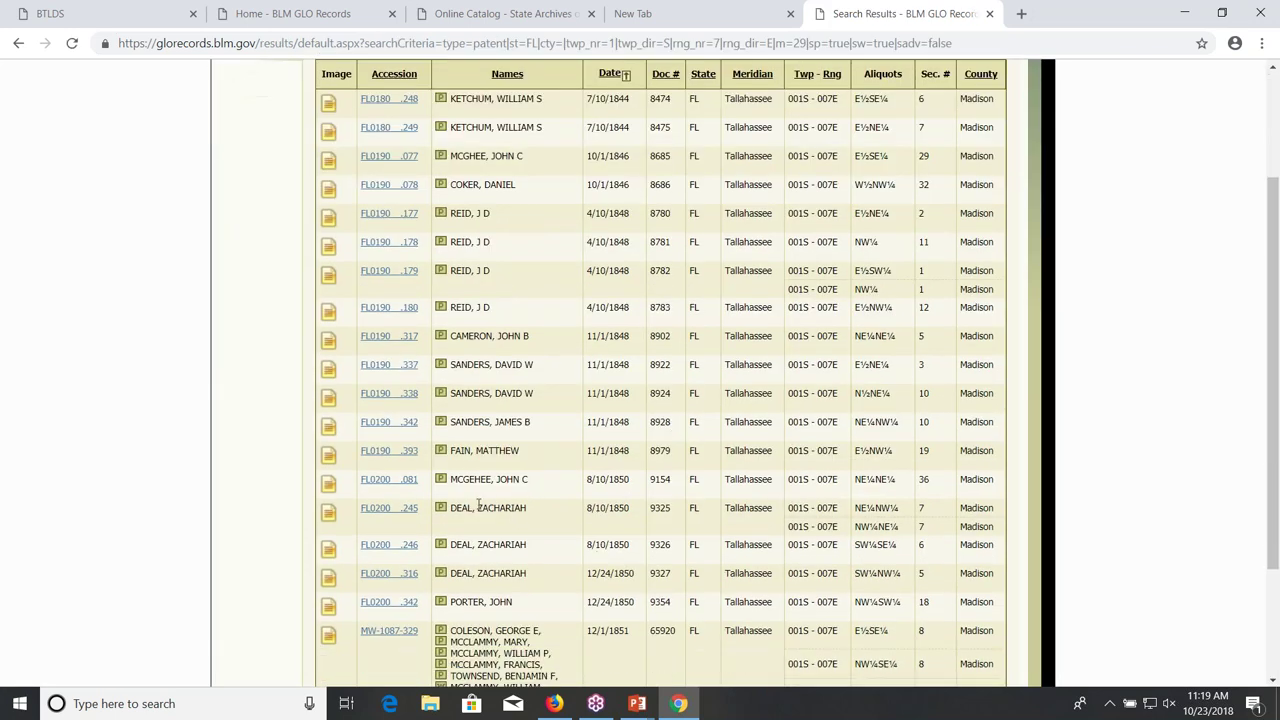
pyautogui.moveTo(536, 526); pyautogui.dragTo(600, 540)
pyautogui.scroll(2, 510, 285)
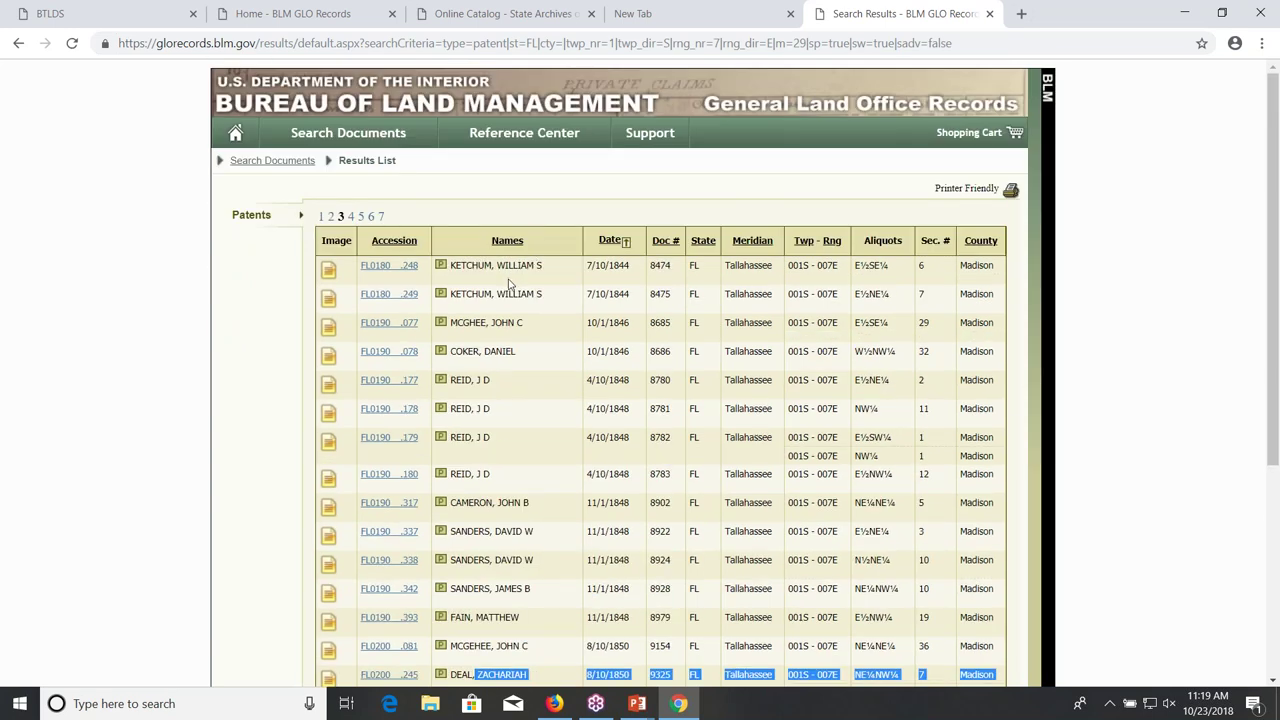
pyautogui.scroll(-2, 510, 287)
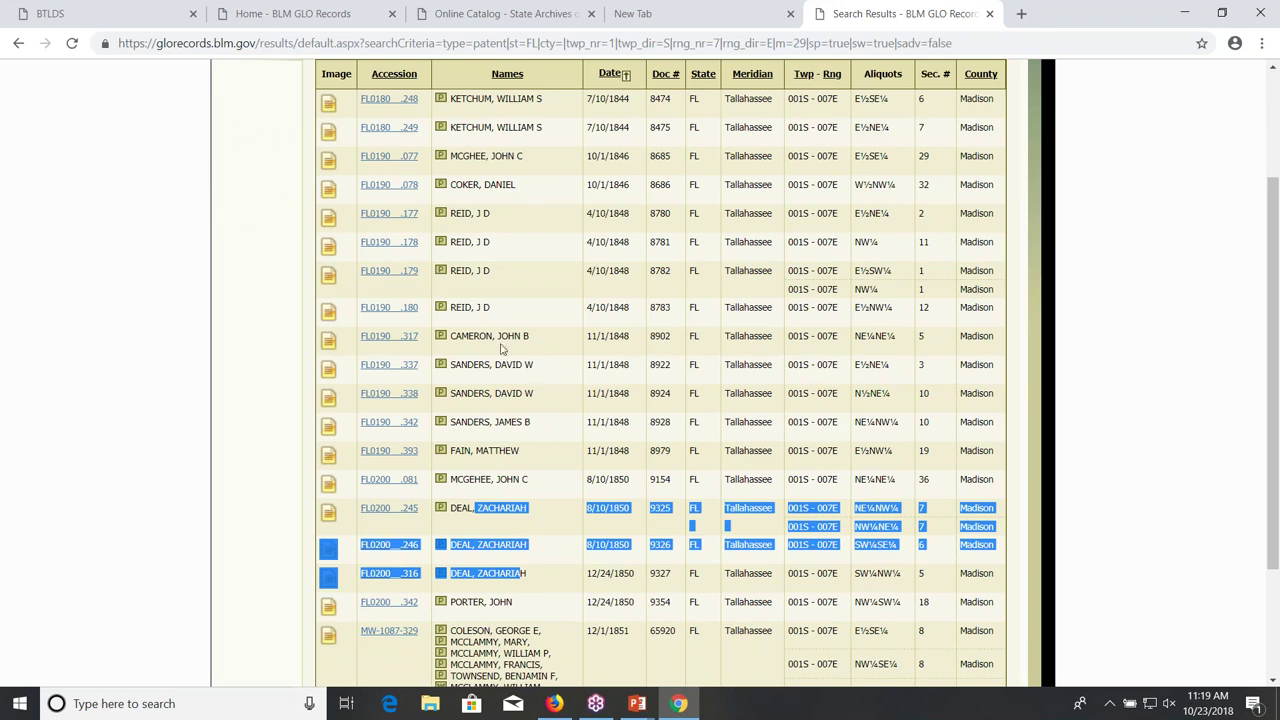
pyautogui.scroll(-1, 588, 597)
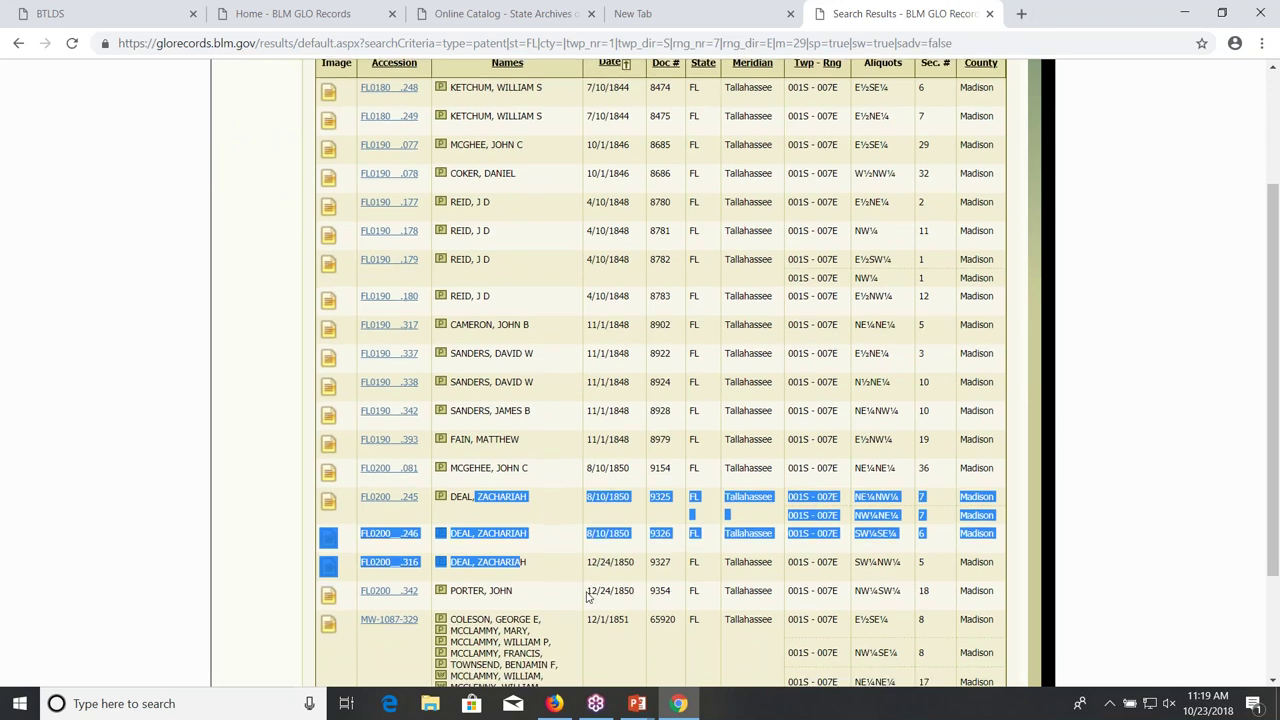
pyautogui.scroll(-1, 588, 597)
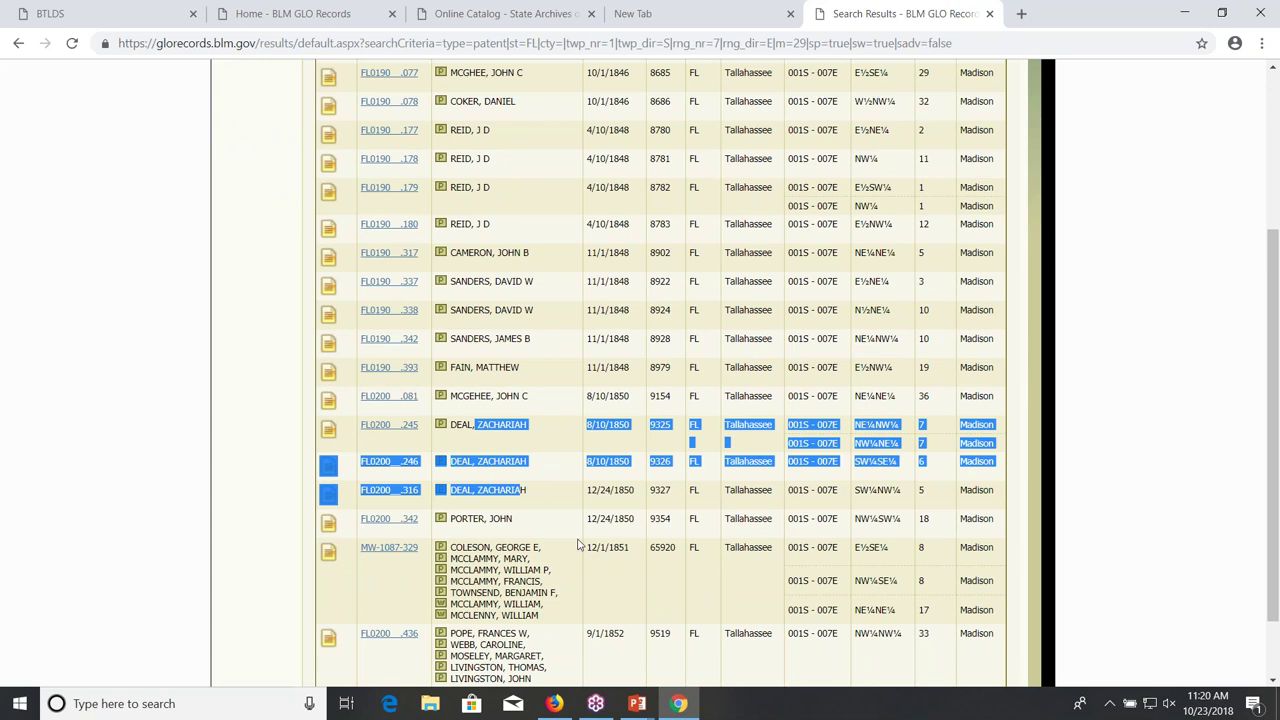
pyautogui.moveTo(590, 490); pyautogui.dragTo(636, 490)
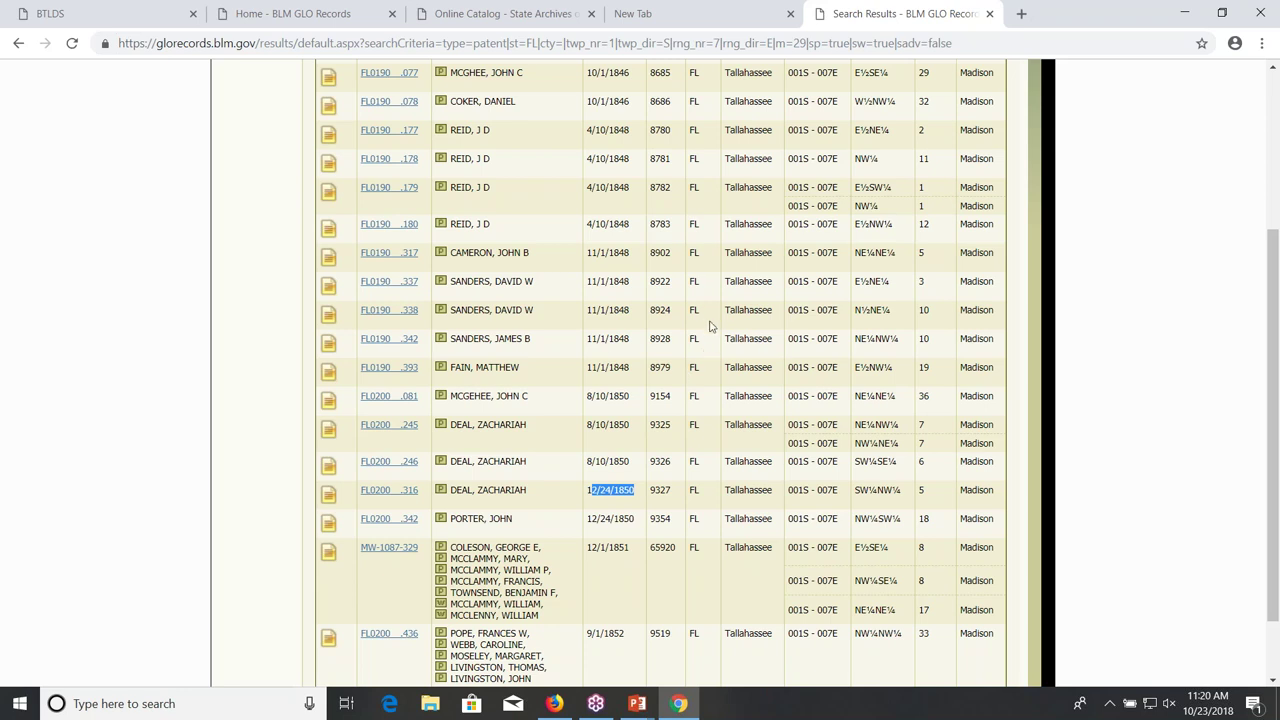
# Step: Reverse the date sort of the township results to show the newest patents first
pyautogui.scroll(3, 700, 270)
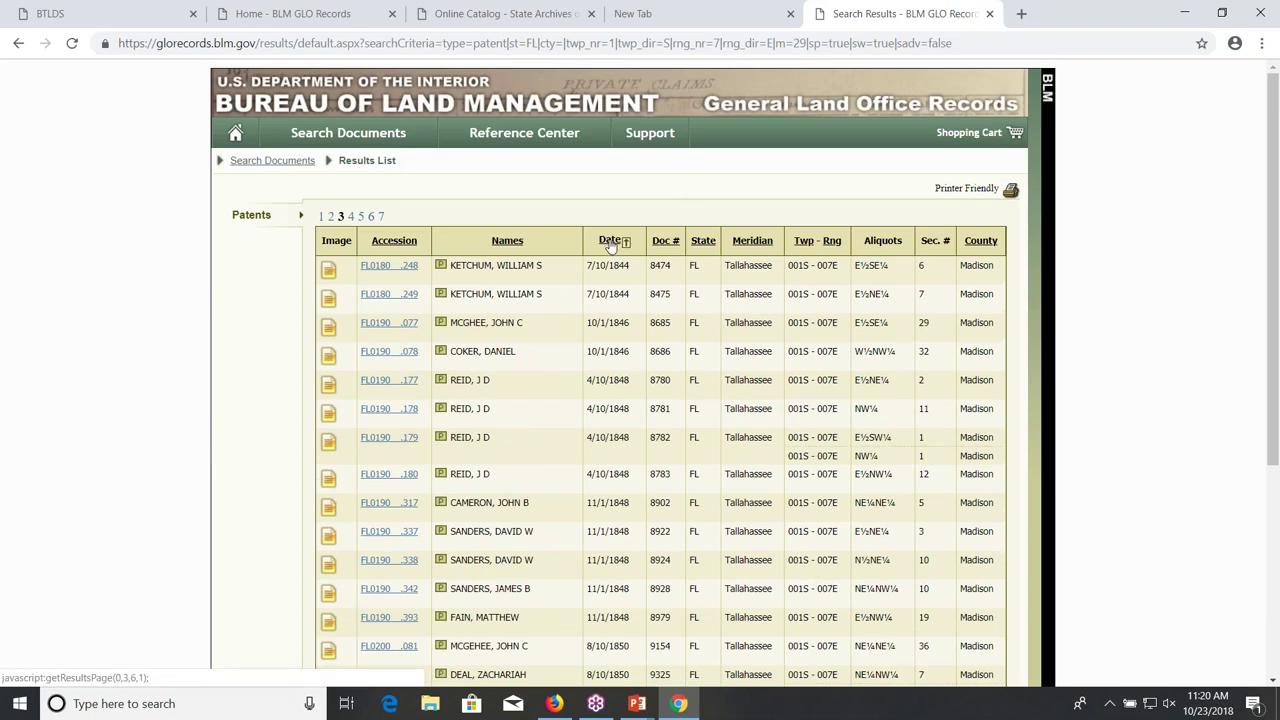
pyautogui.click(611, 241)
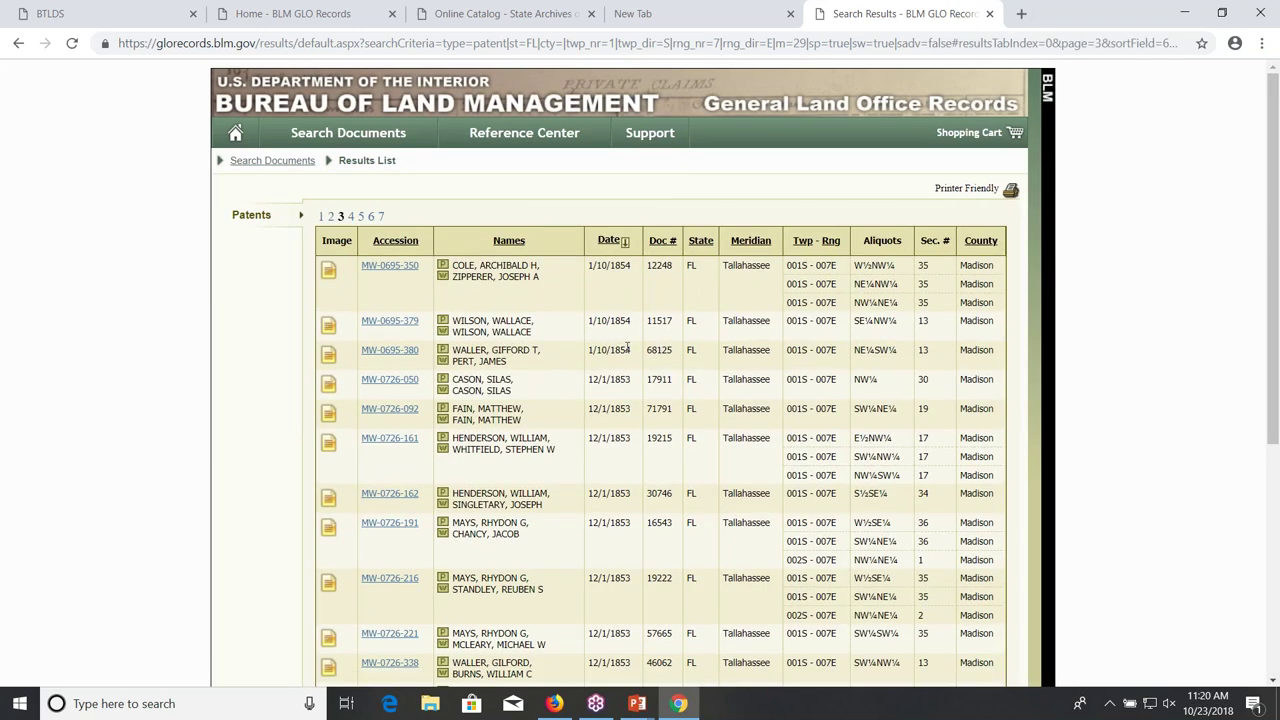
# Step: Sort the township results by date with the oldest patents first and review the entries on page 3
pyautogui.click(609, 241)
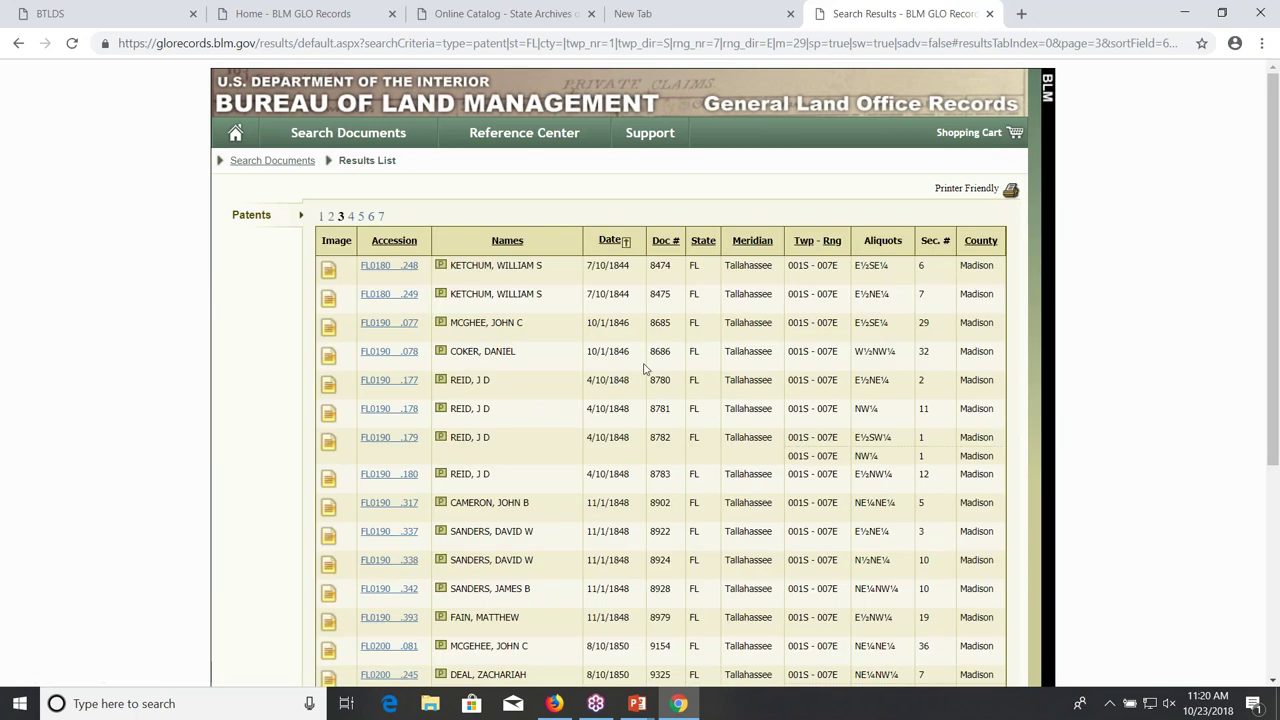
pyautogui.scroll(-5, 645, 368)
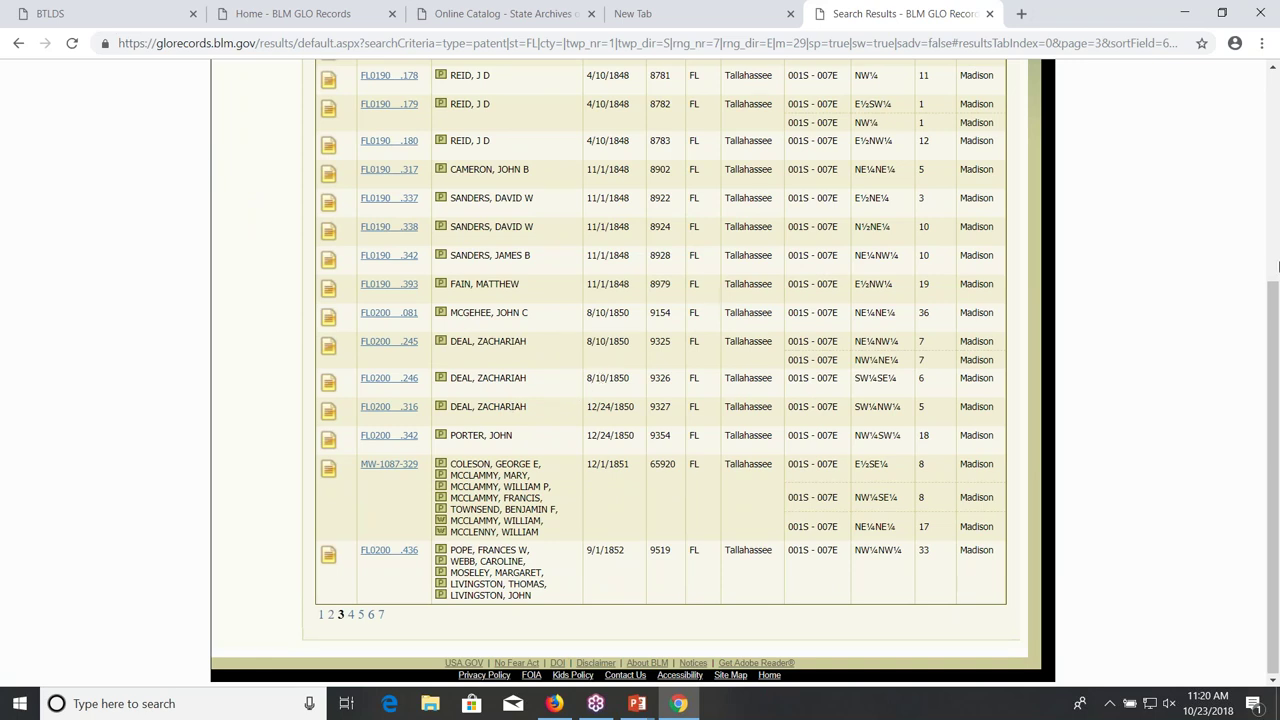
pyautogui.moveTo(1274, 490); pyautogui.dragTo(1273, 272)
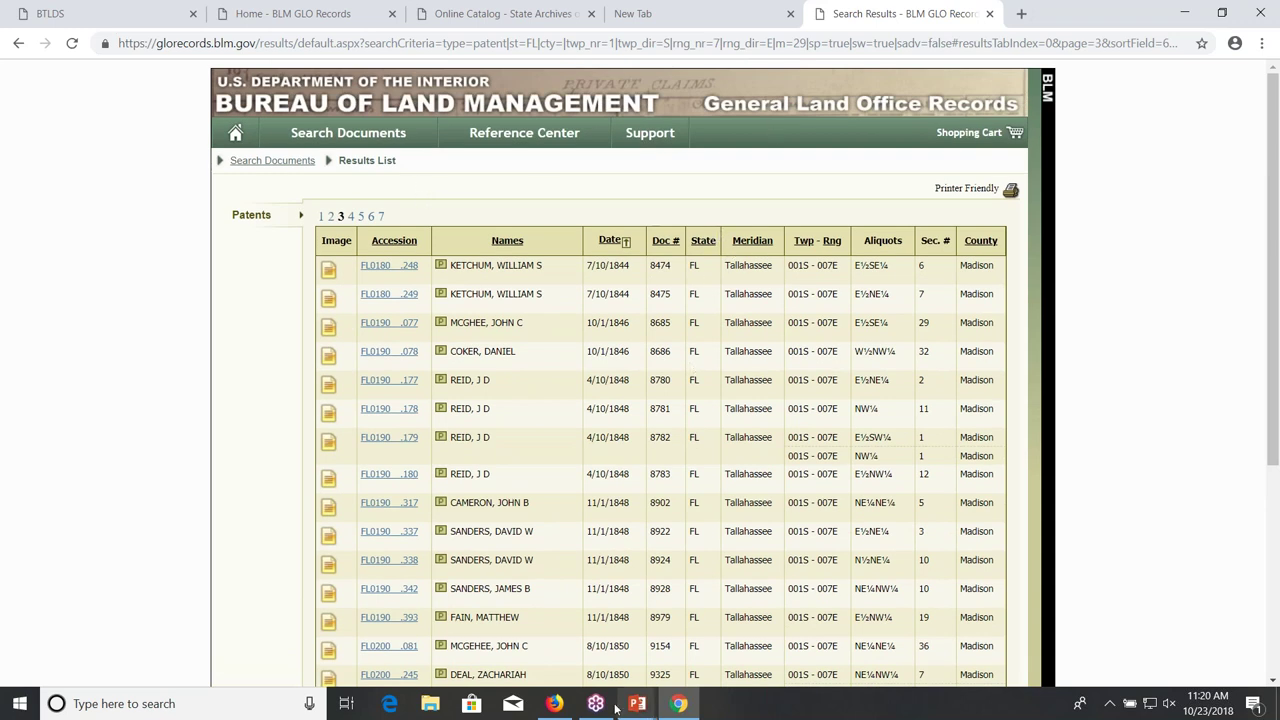
# Step: Switch to the running PowerPoint slide show and advance from Federal Land Patents to the Internal Improvement Fund Deed slide
pyautogui.moveTo(641, 709)
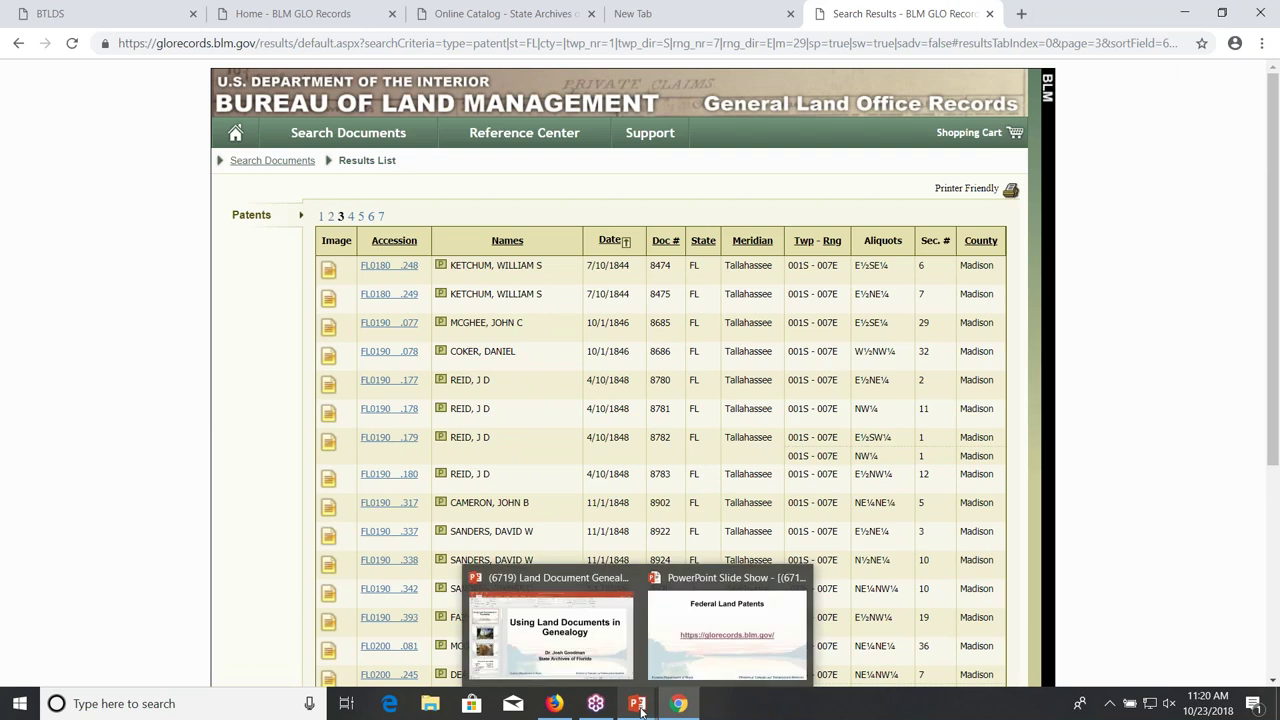
pyautogui.click(695, 622)
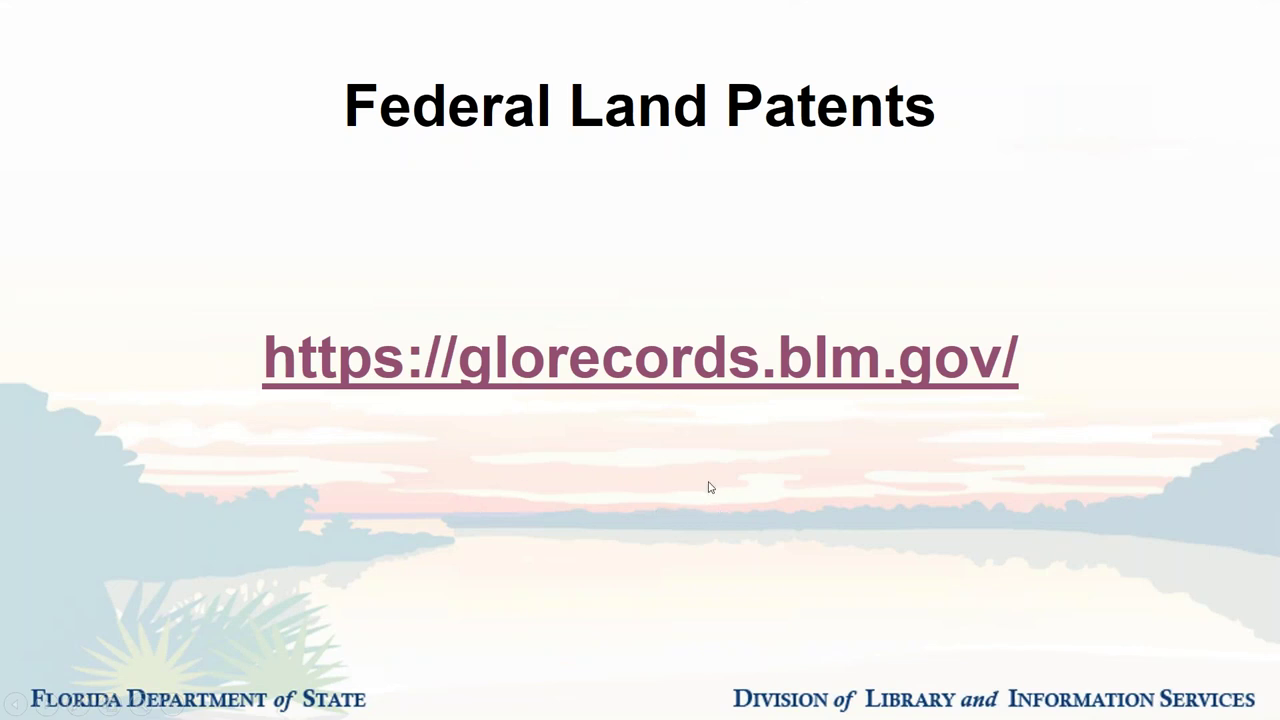
pyautogui.press('Right')
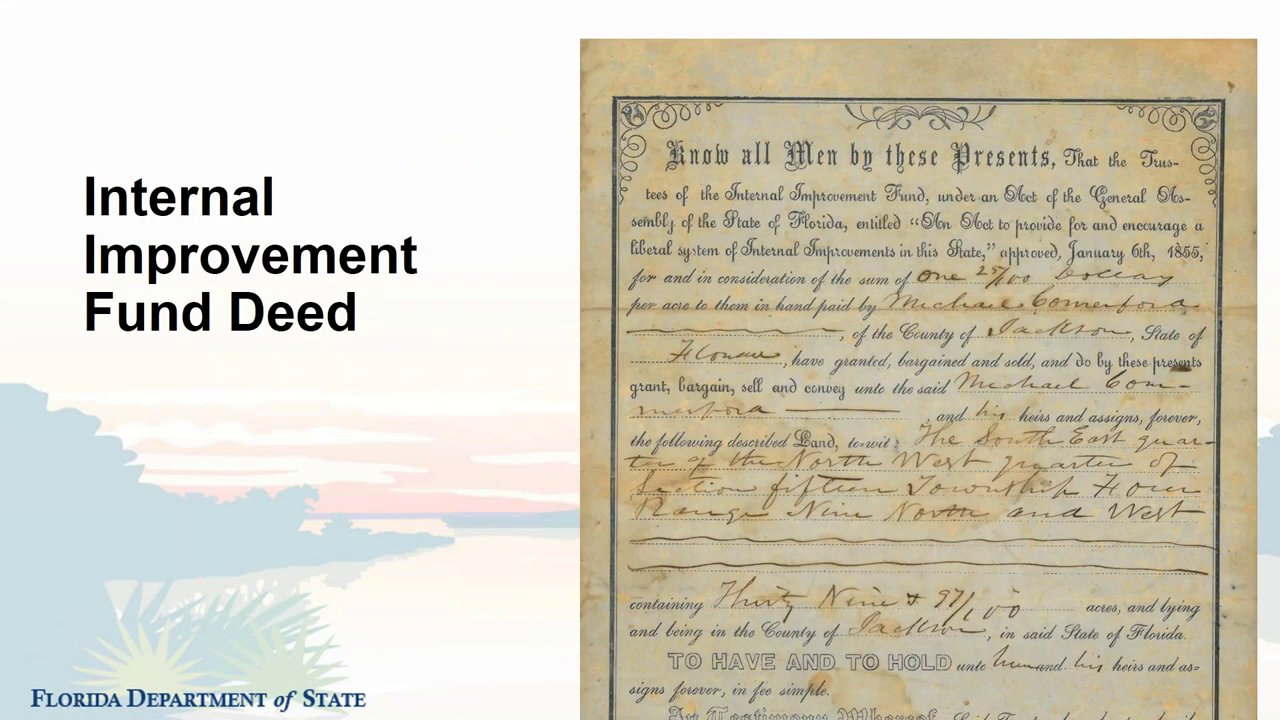
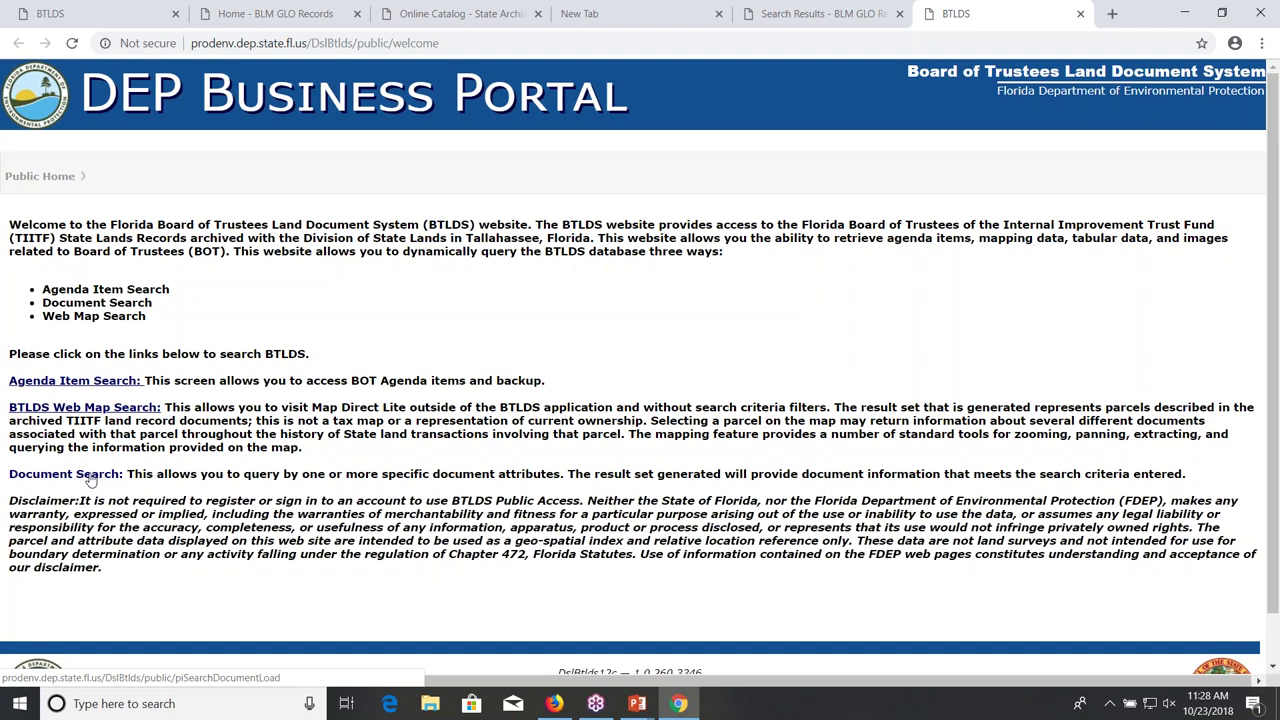
# Step: Open the public Document Search of the Board of Trustees Land Document System and set the document type to TFI
pyautogui.click(90, 478)
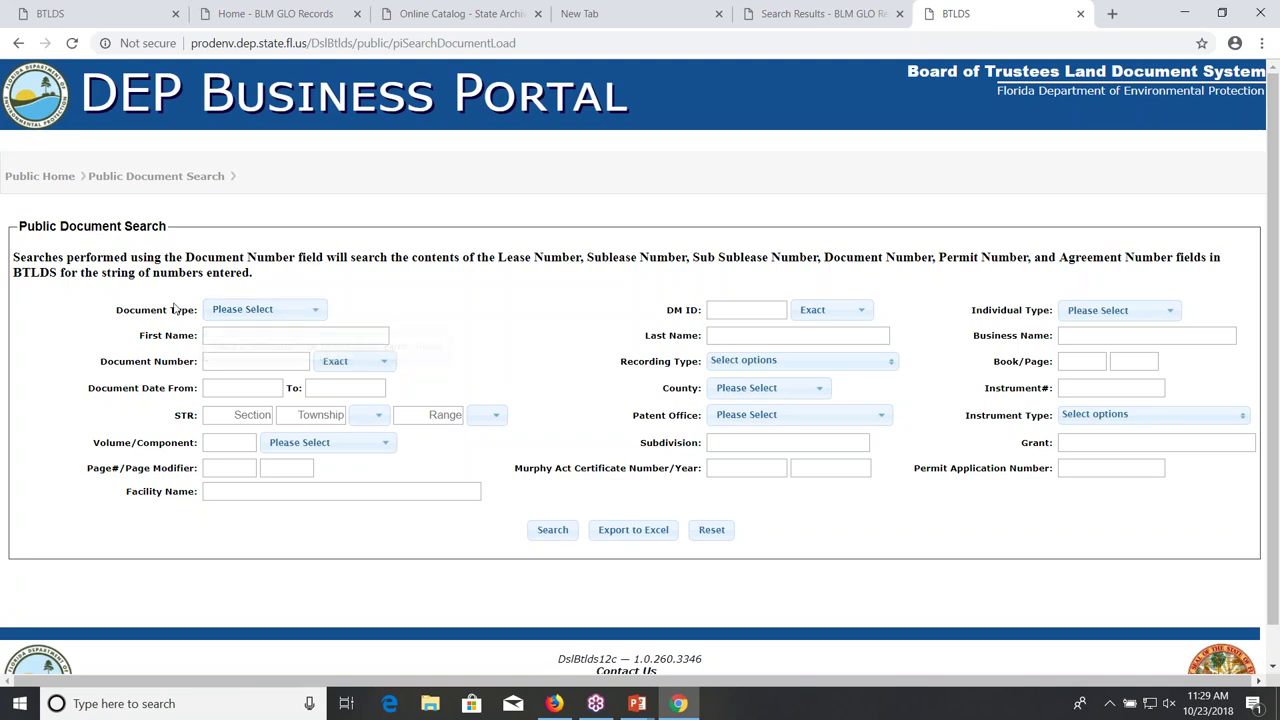
pyautogui.click(316, 314)
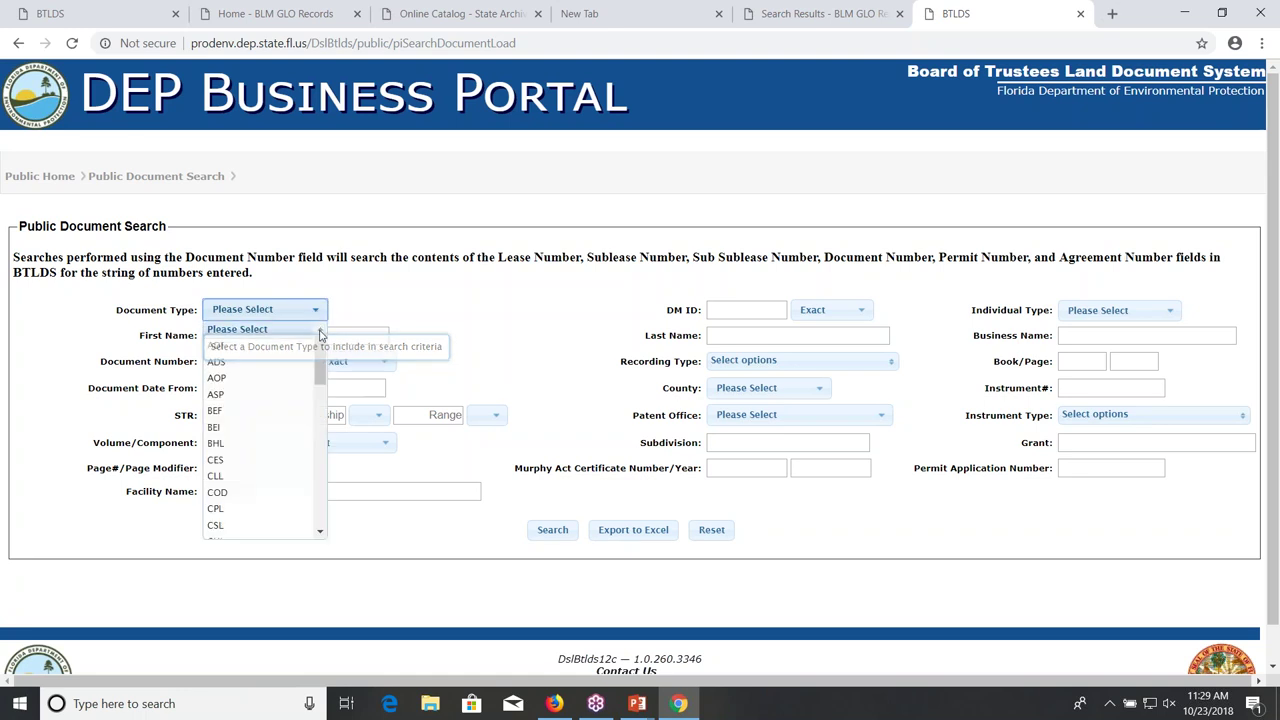
pyautogui.moveTo(321, 357)
pyautogui.mouseDown()
pyautogui.moveTo(328, 518)
pyautogui.moveTo(328, 346)
pyautogui.moveTo(320, 354)
pyautogui.mouseUp()
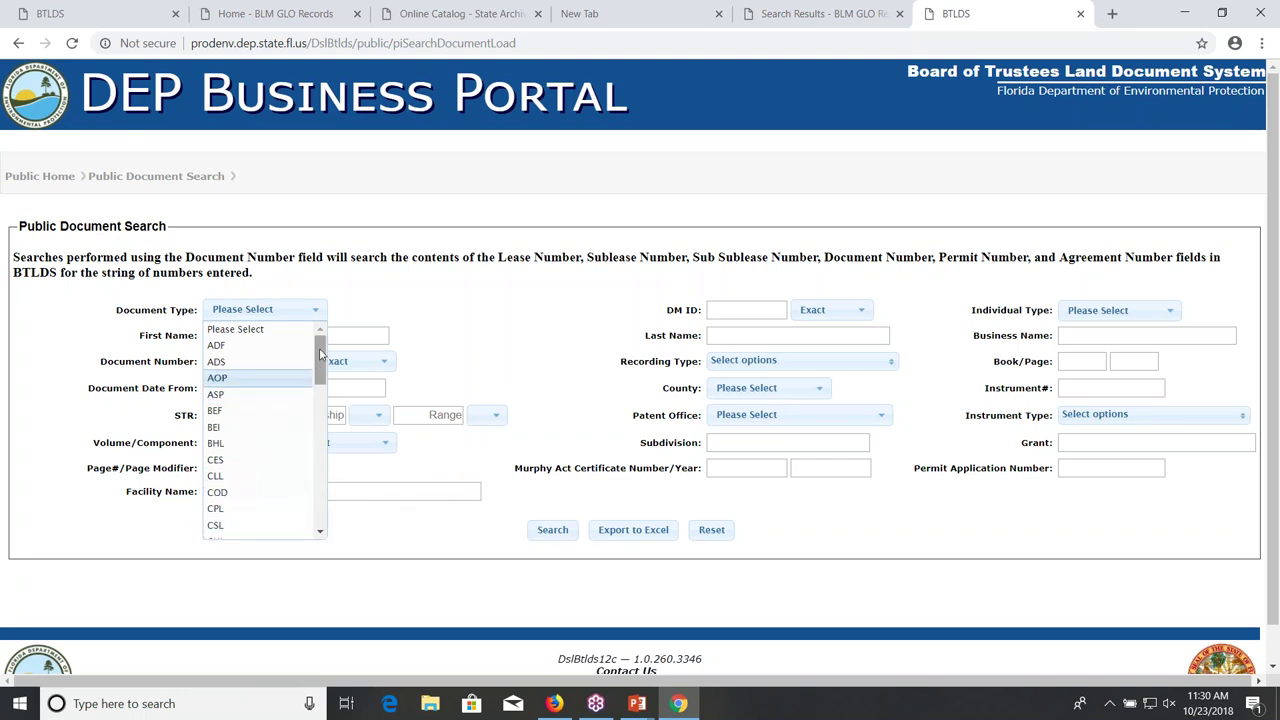
pyautogui.moveTo(321, 353); pyautogui.dragTo(321, 514)
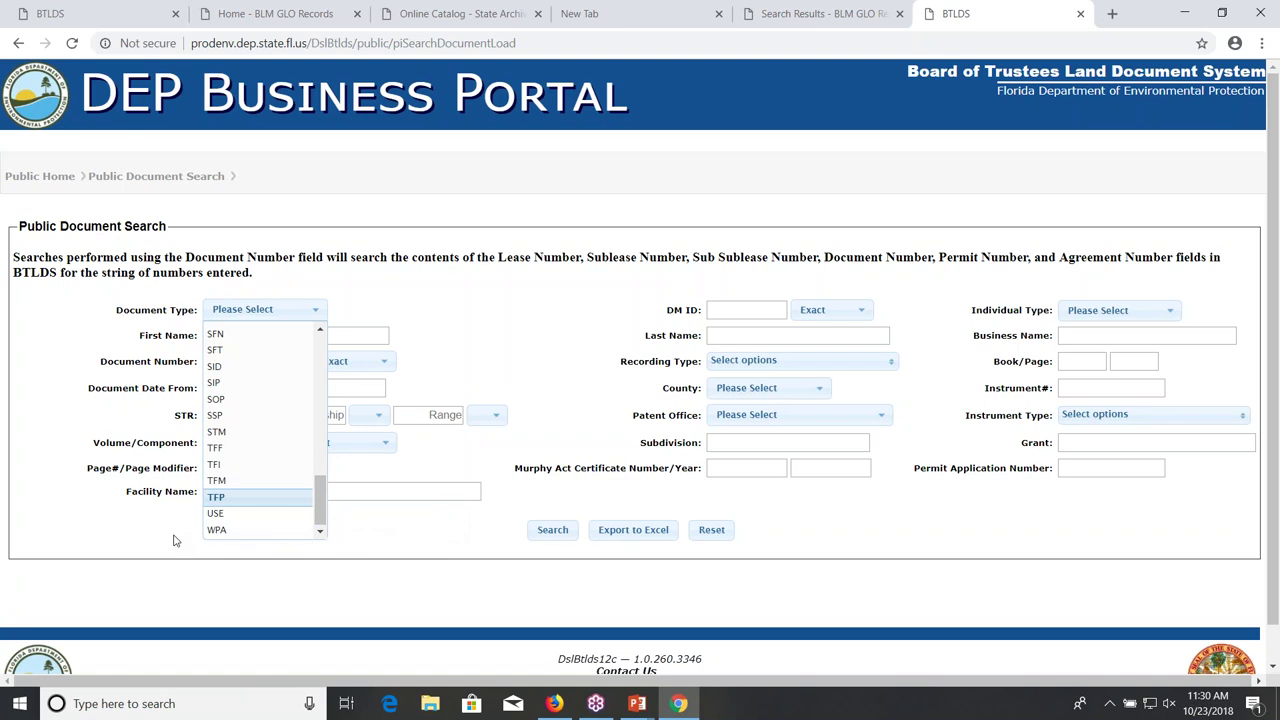
pyautogui.click(220, 468)
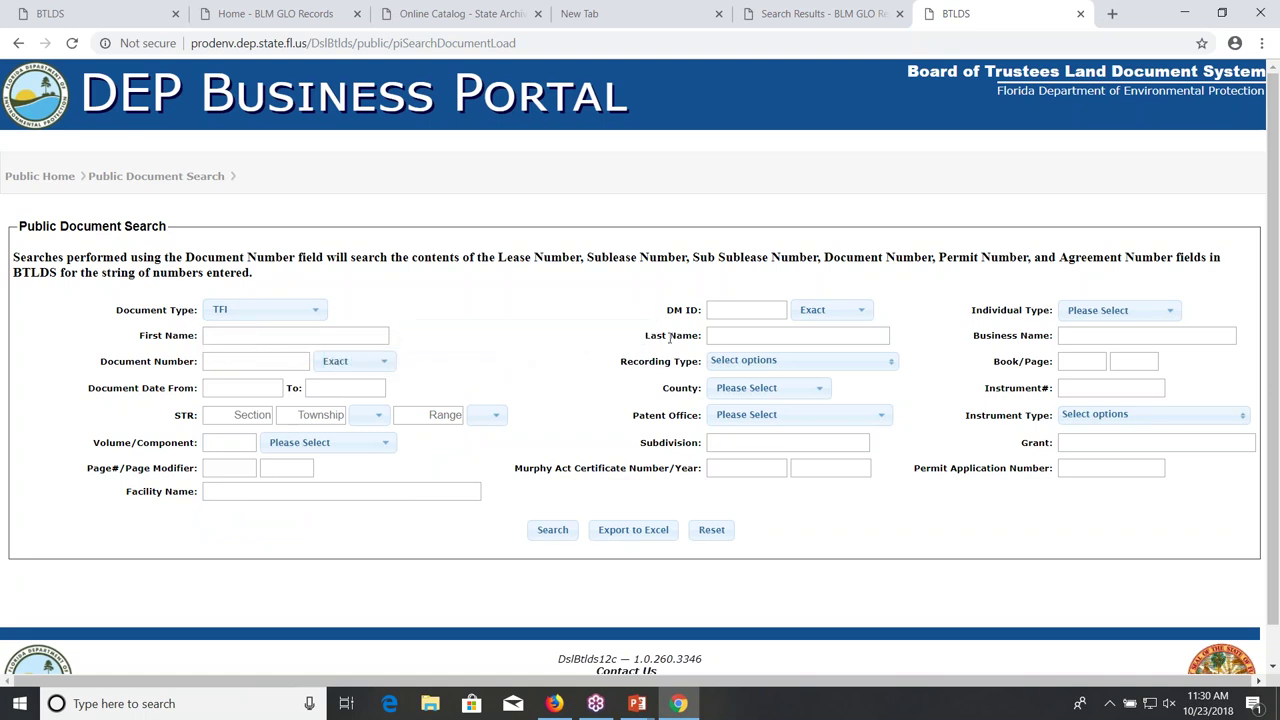
# Step: Enter the landowner's surname as the last name to search for
pyautogui.click(730, 336)
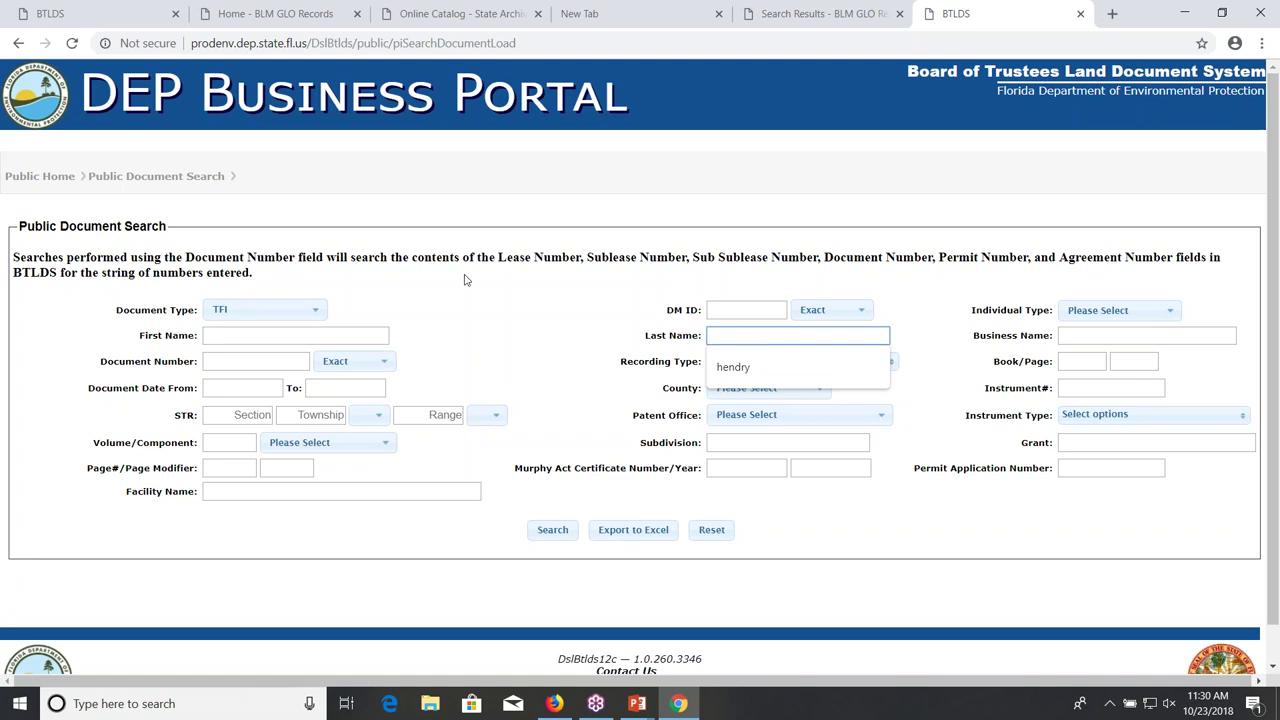
pyautogui.write('hendry')
pyautogui.click(845, 548)
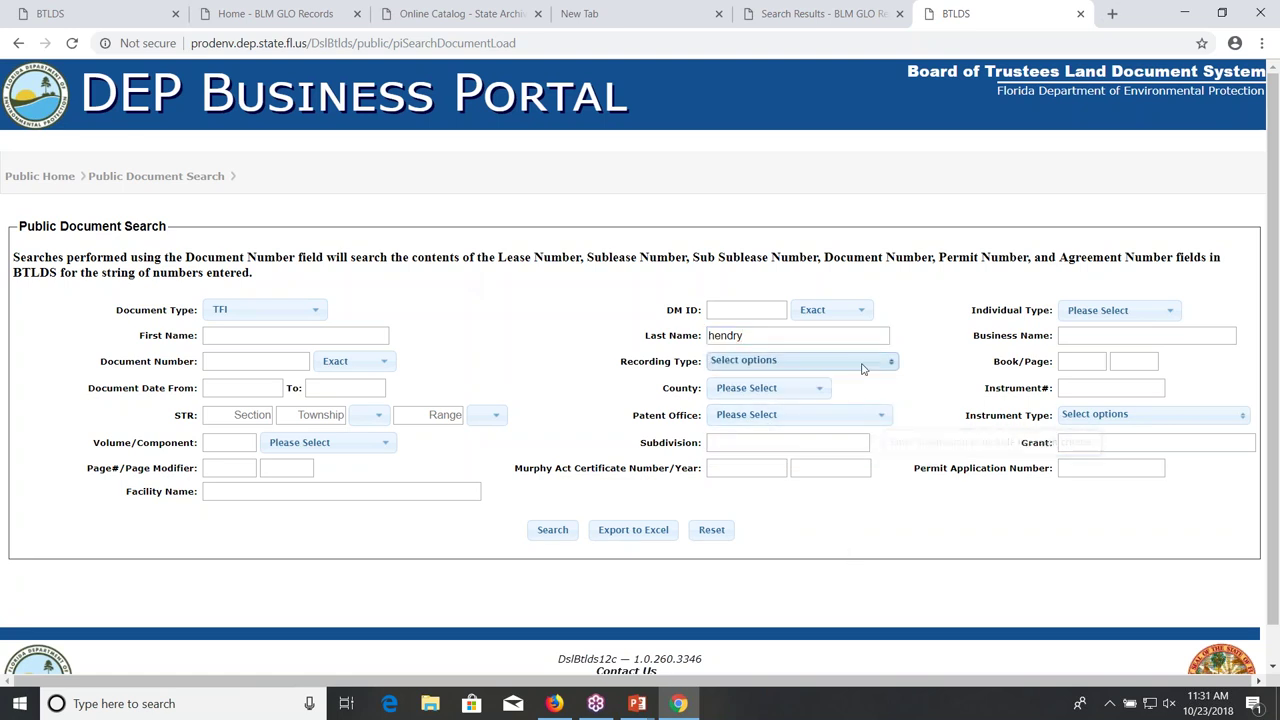
# Step: Set the county to Taylor and run the document search
pyautogui.click(817, 390)
pyautogui.scroll(-10, 770, 560)
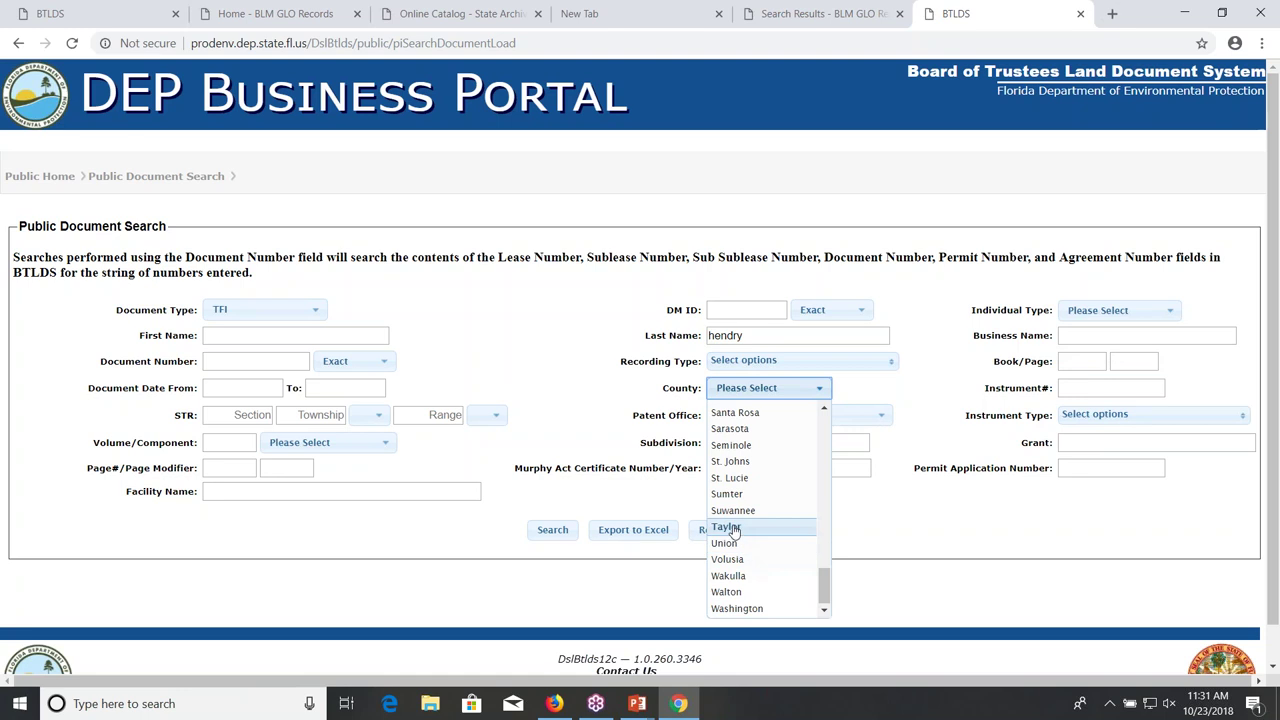
pyautogui.click(742, 527)
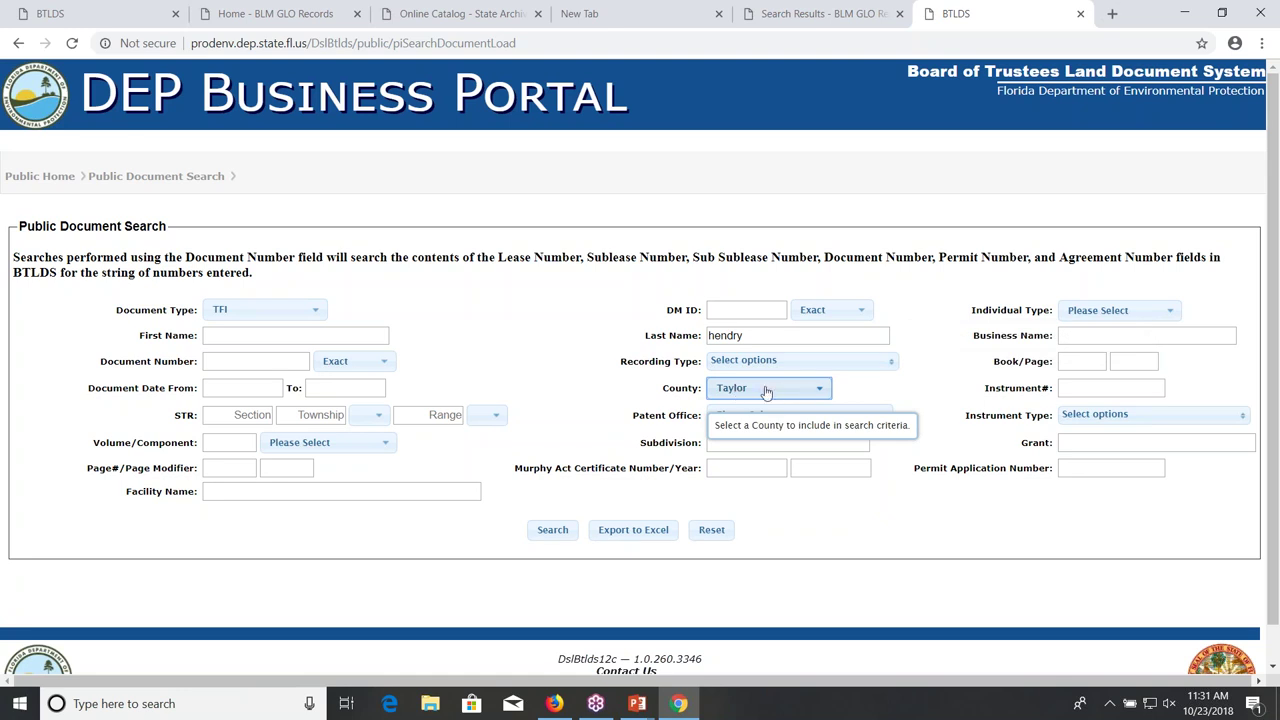
pyautogui.click(550, 530)
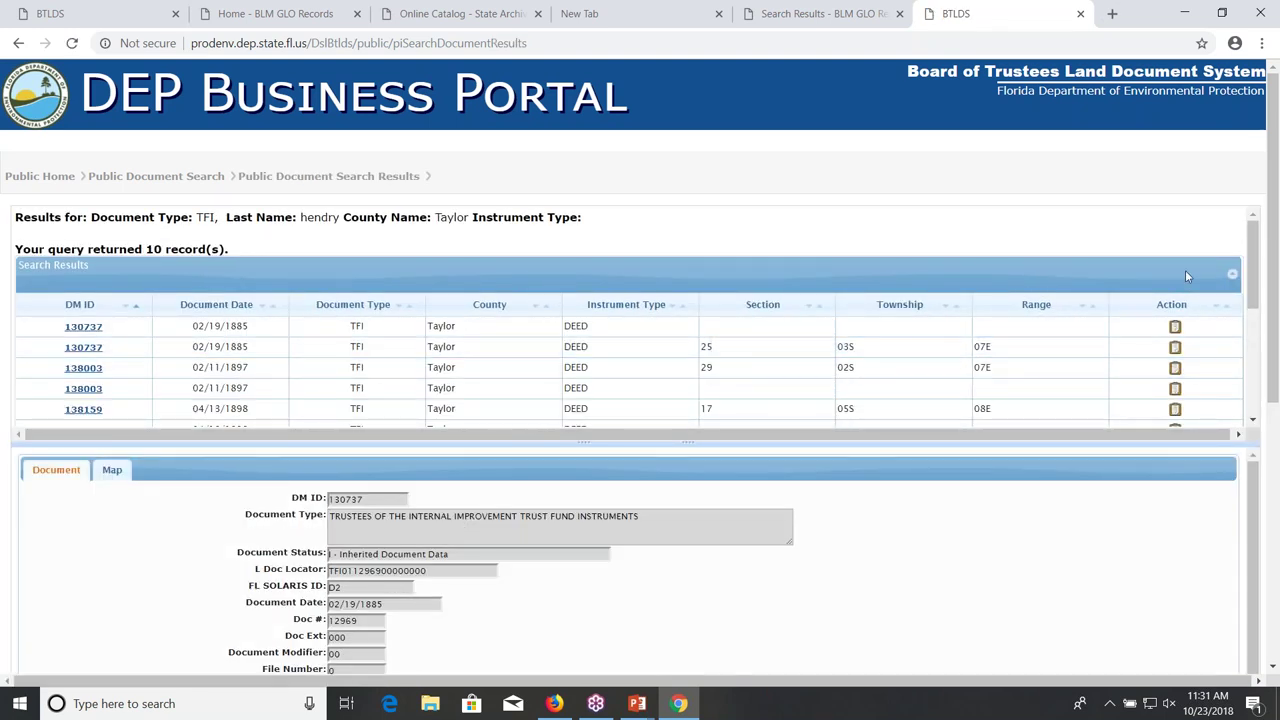
# Step: Examine the list of Taylor County deeds and the document details of the 02/19/1885 deed
pyautogui.moveTo(1252, 280); pyautogui.dragTo(1271, 313)
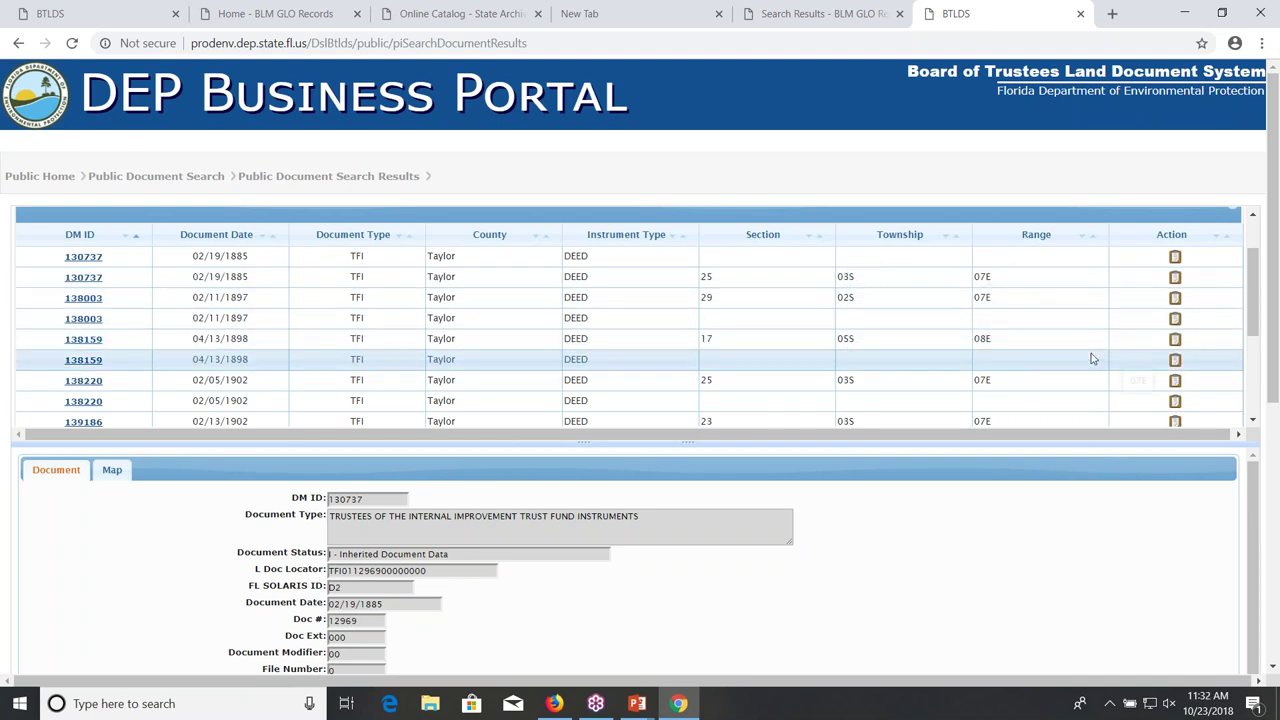
pyautogui.click(1020, 314)
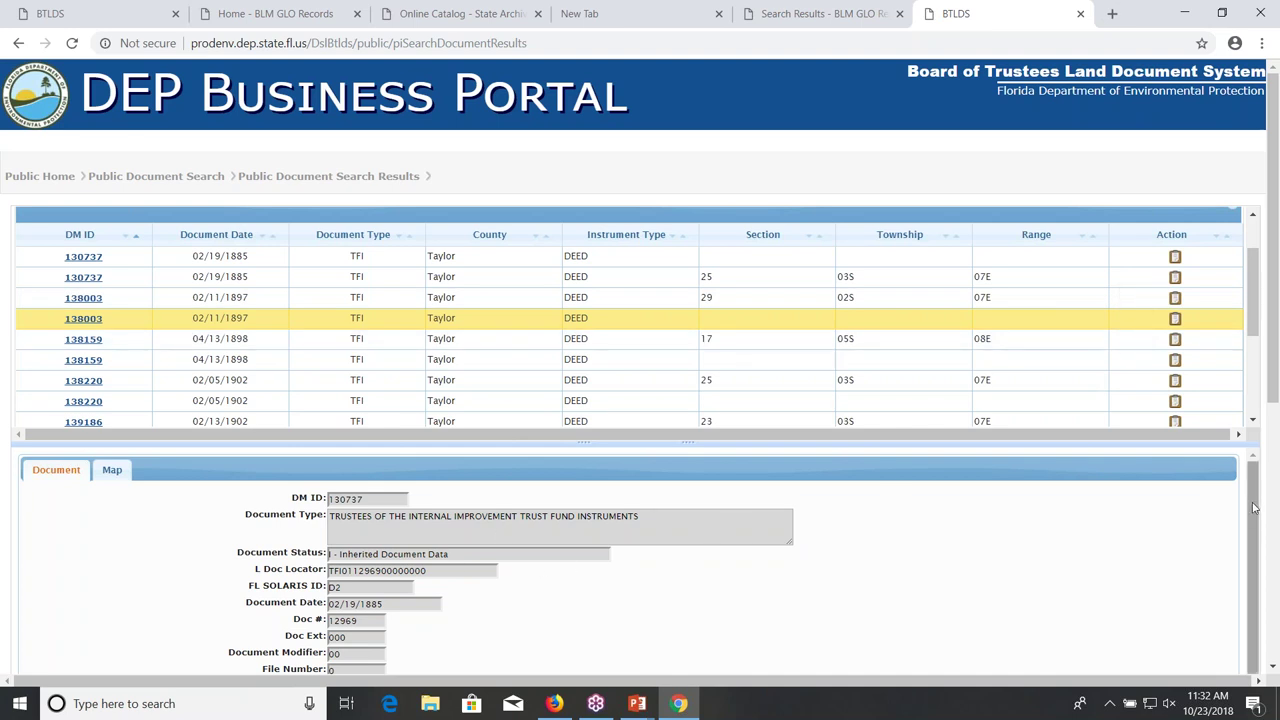
pyautogui.moveTo(1257, 506)
pyautogui.mouseDown()
pyautogui.moveTo(1257, 635)
pyautogui.moveTo(1251, 500)
pyautogui.mouseUp()
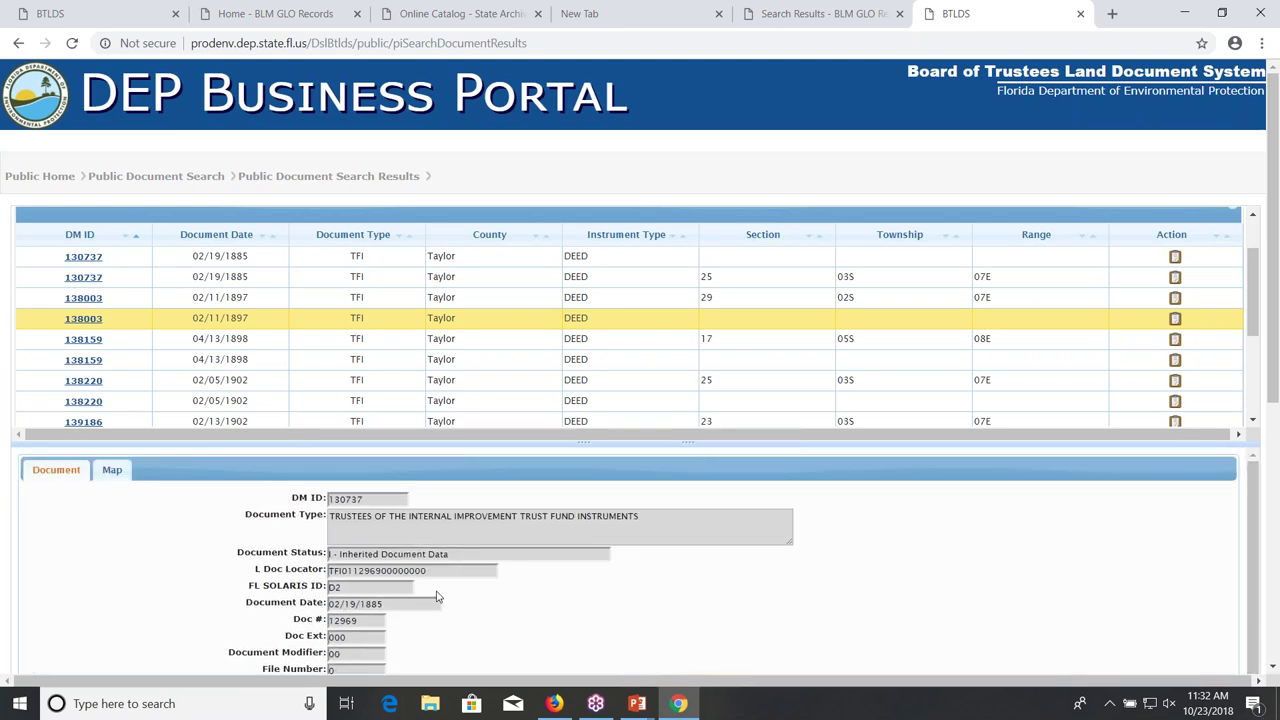
pyautogui.scroll(-4, 436, 597)
pyautogui.scroll(2, 543, 529)
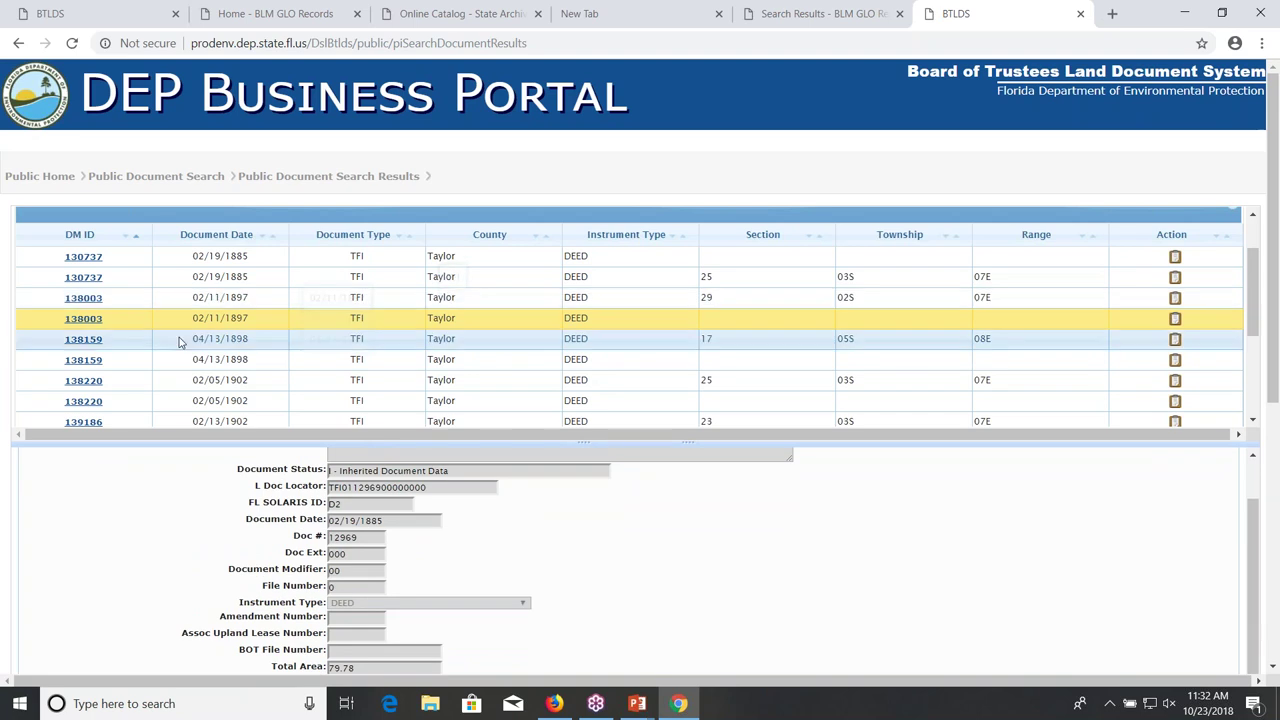
pyautogui.scroll(5, 241, 340)
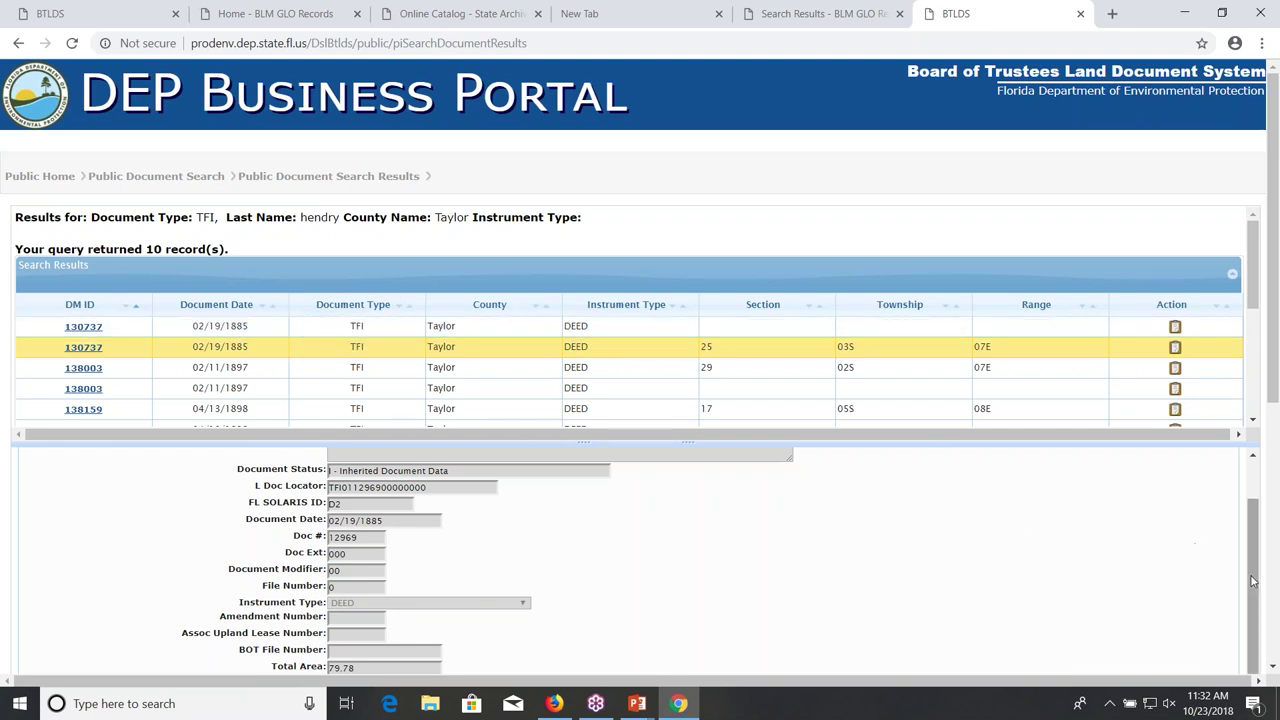
pyautogui.scroll(2, 1254, 524)
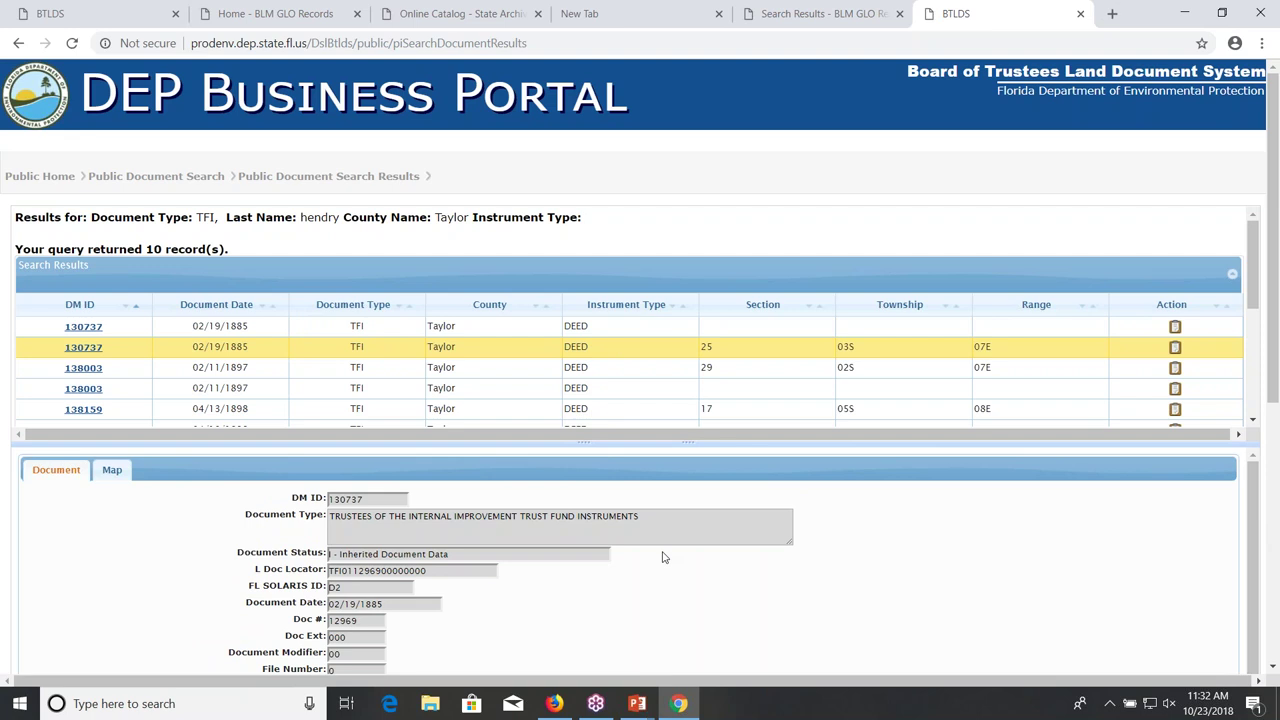
pyautogui.moveTo(1258, 478)
pyautogui.mouseDown()
pyautogui.moveTo(1260, 665)
pyautogui.moveTo(1258, 470)
pyautogui.mouseUp()
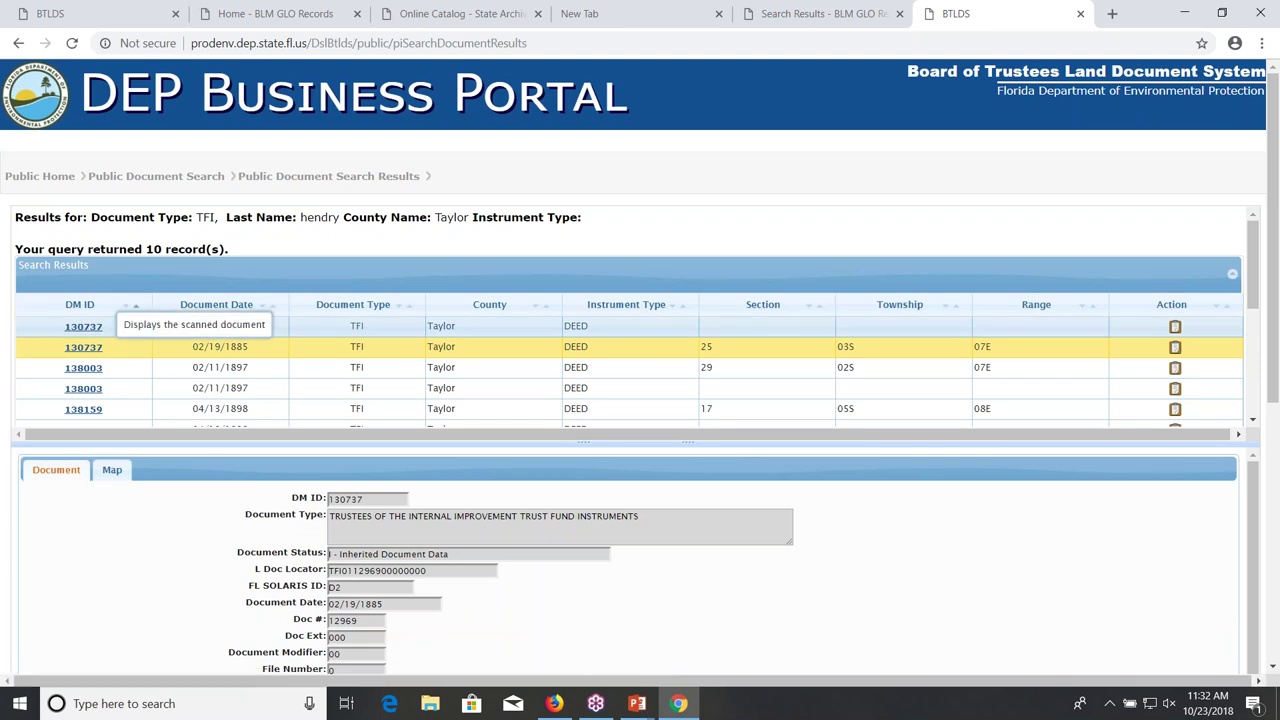
# Step: Open the scanned deed 130737.pdf from the first result, read it through to the signatures, and close it
pyautogui.click(86, 330)
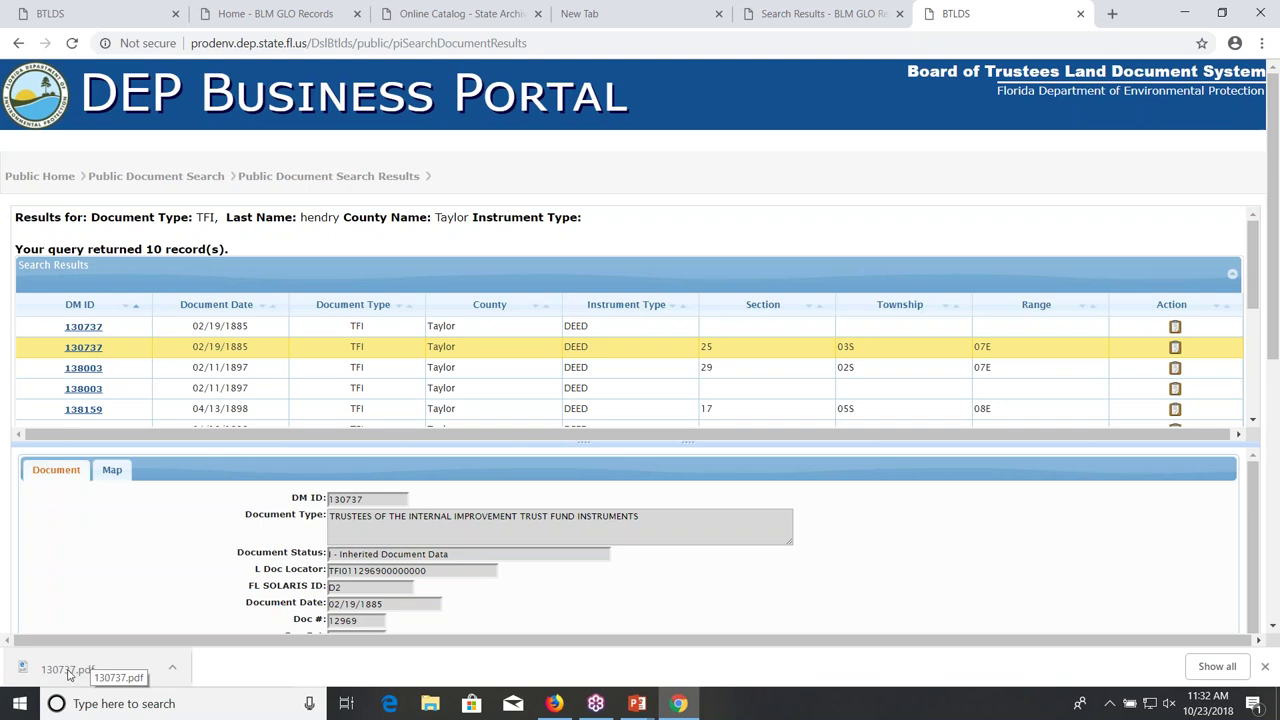
pyautogui.click(67, 675)
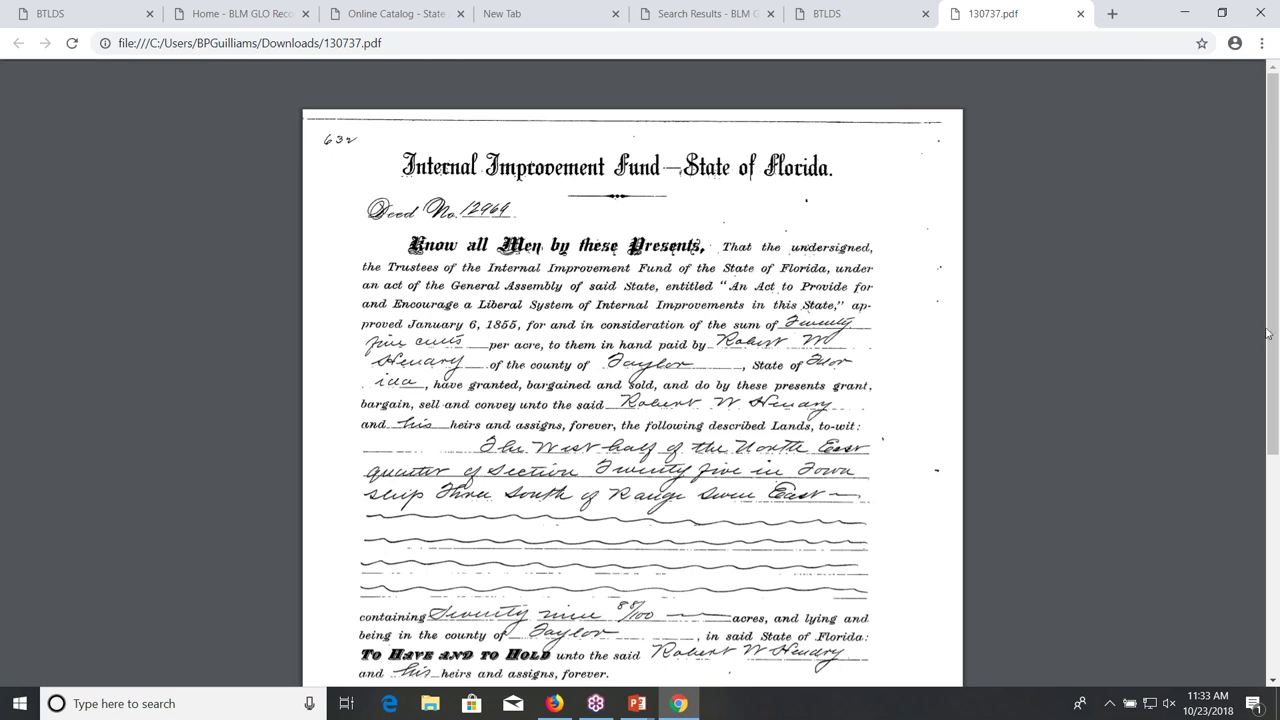
pyautogui.moveTo(1268, 333); pyautogui.dragTo(1275, 526)
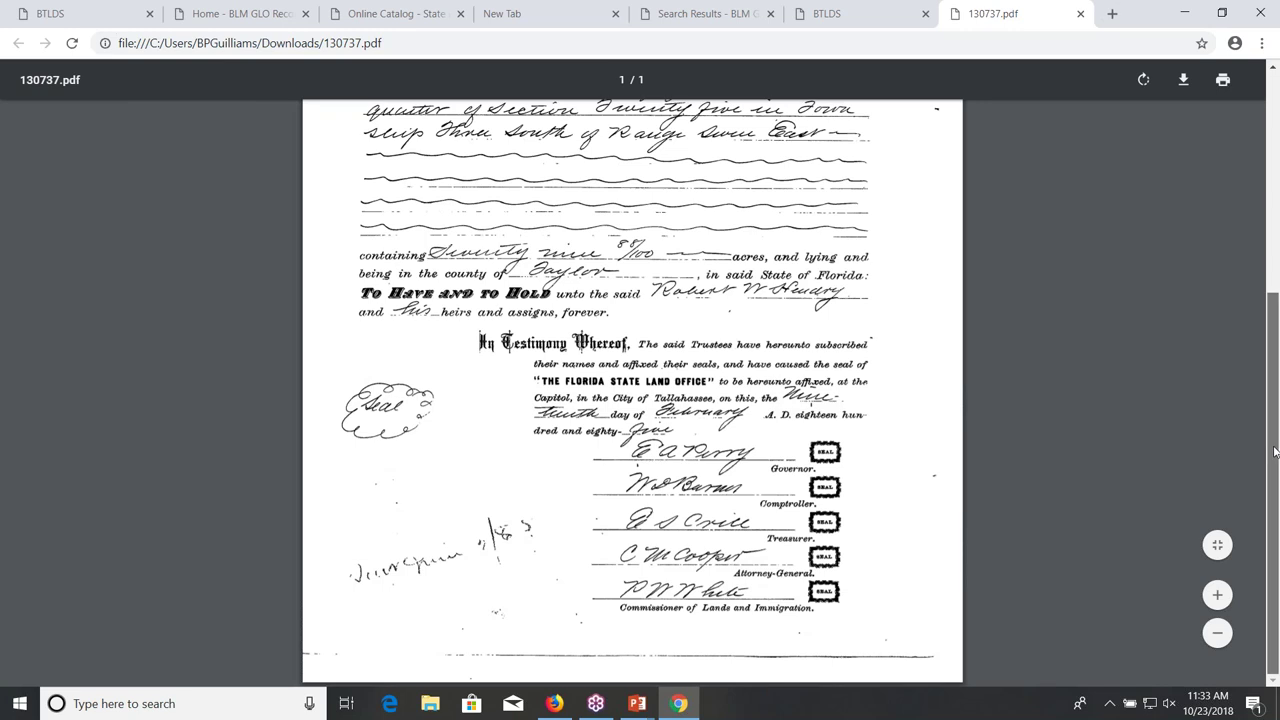
pyautogui.scroll(4, 1274, 452)
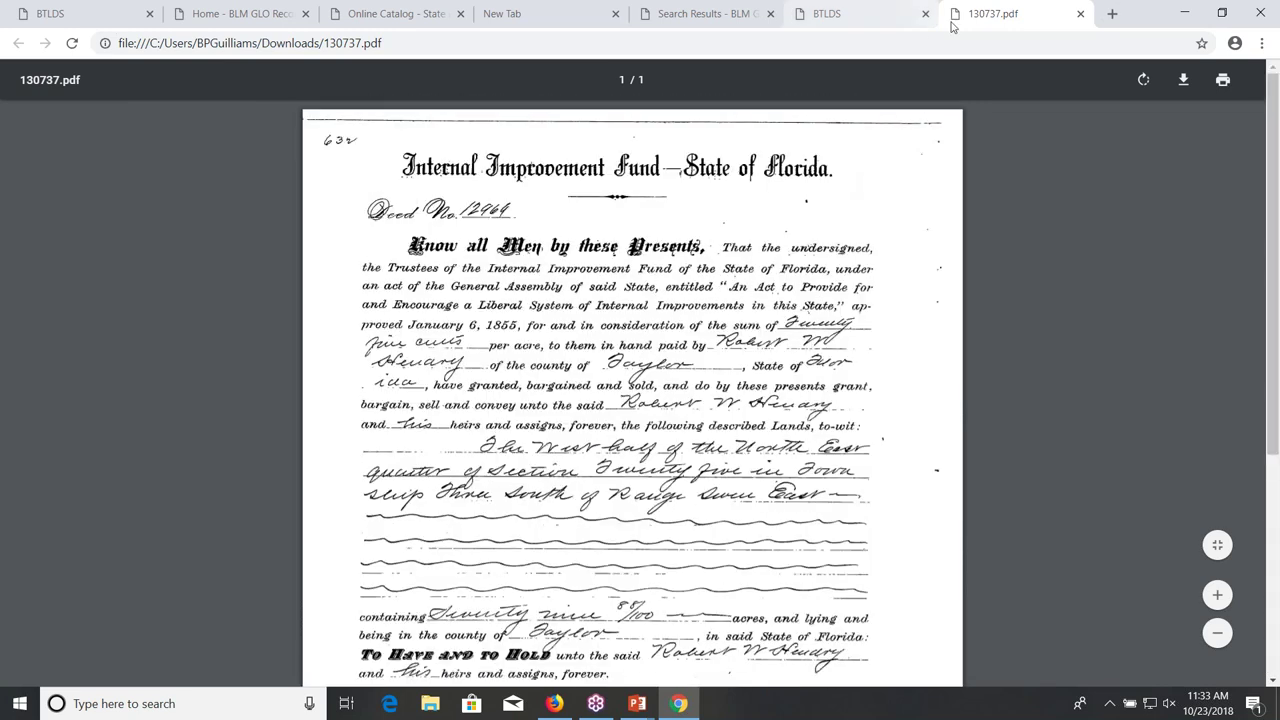
pyautogui.click(1080, 16)
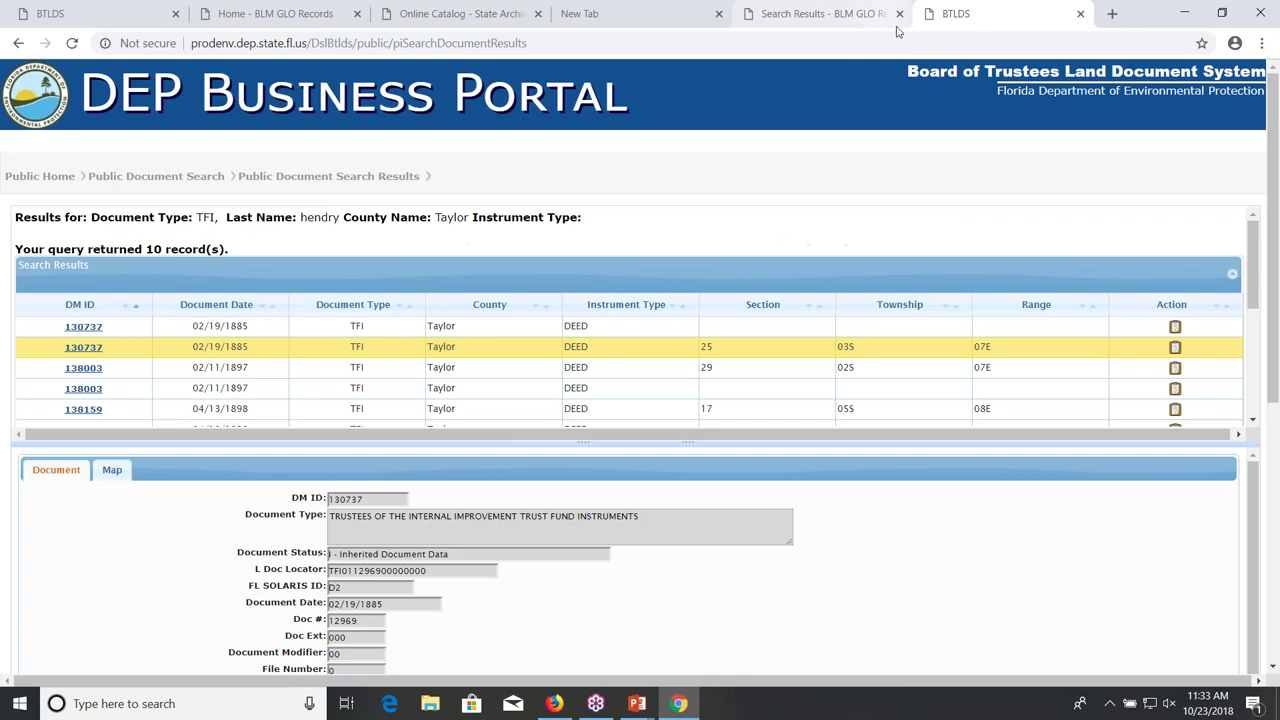
# Step: Return to the public document search form and clear the last name and county criteria
pyautogui.click(180, 184)
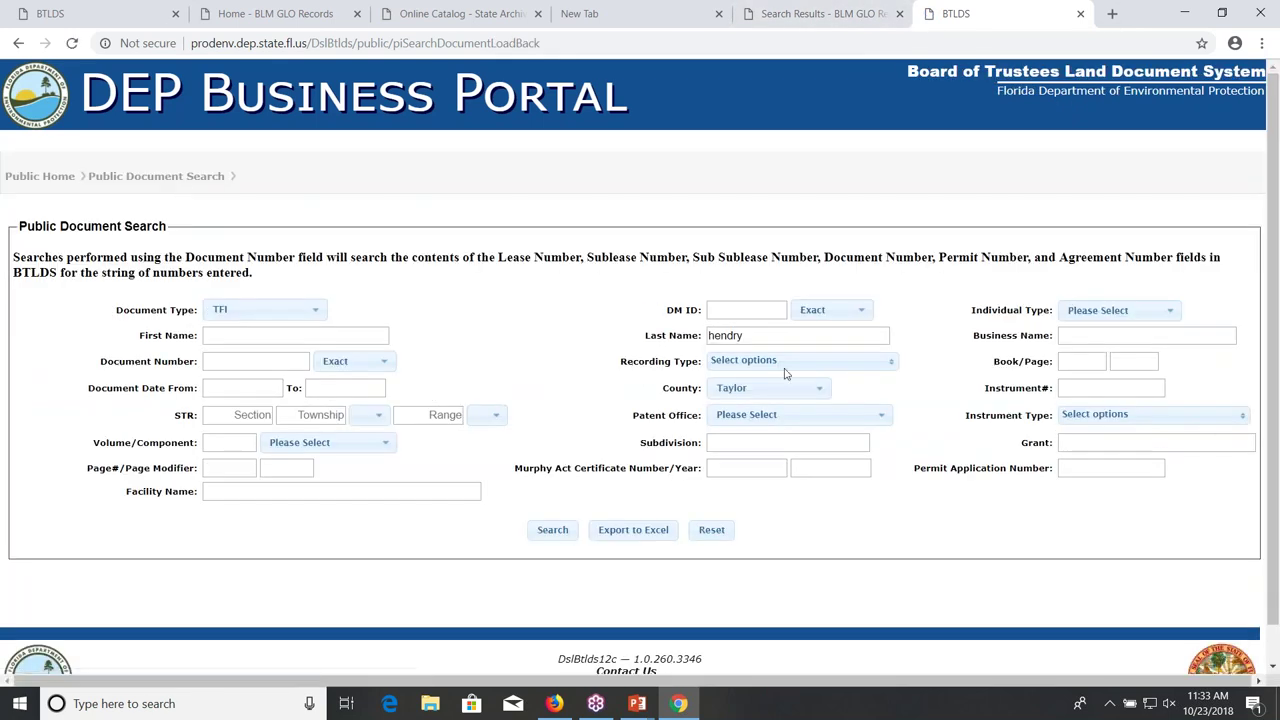
pyautogui.doubleClick(850, 335)
pyautogui.press('BackSpace')
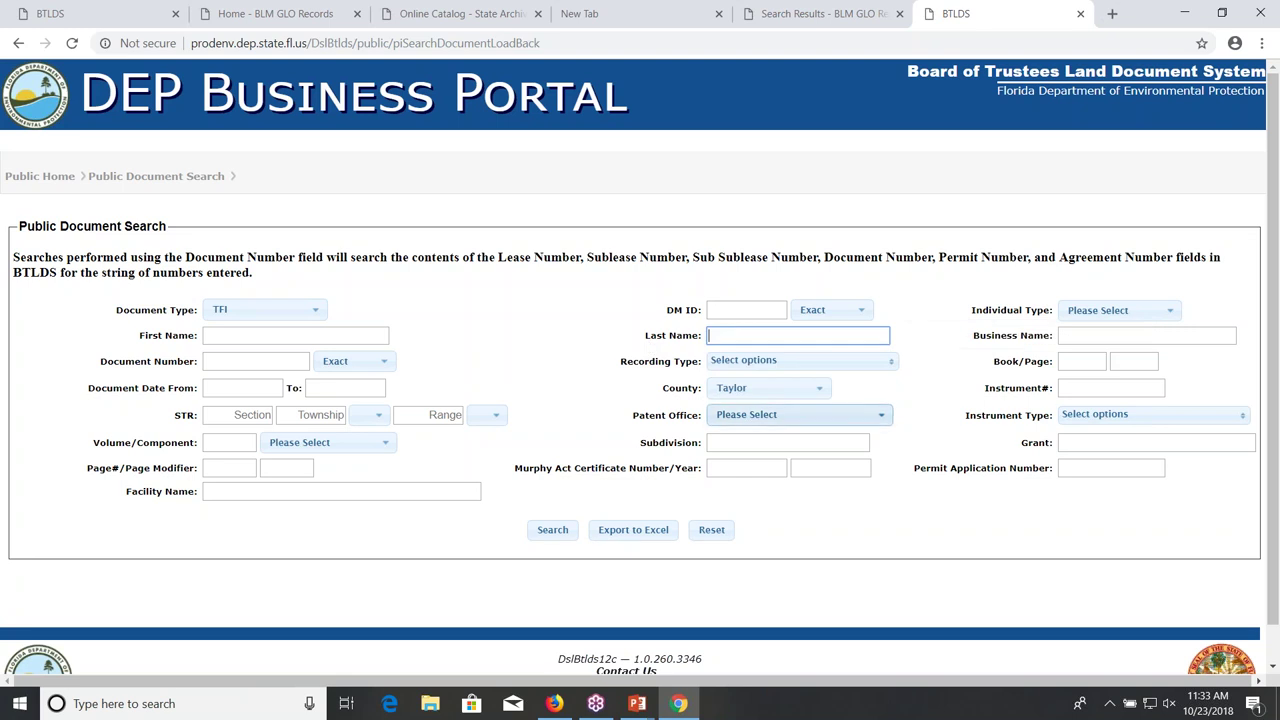
pyautogui.click(765, 389)
pyautogui.click(757, 410)
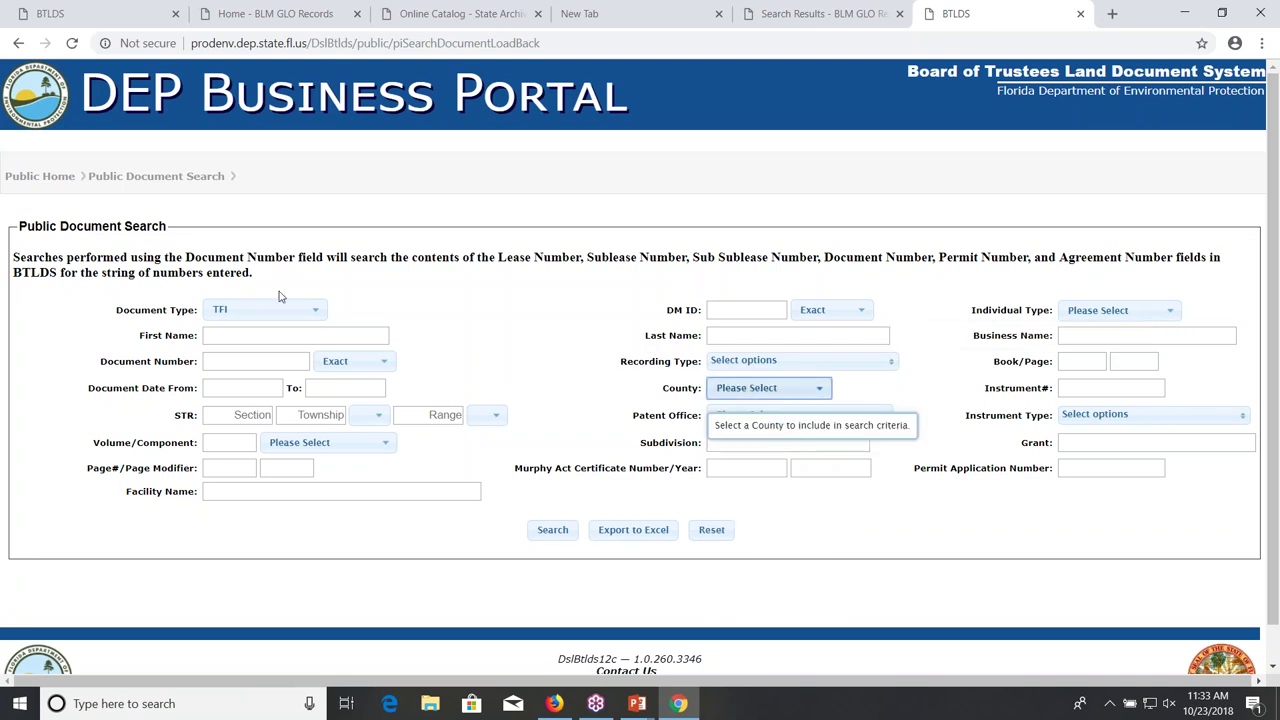
# Step: Set the document type to AOP, Armed Occupation Act Land Permits, and look through the other document type codes
pyautogui.click(313, 310)
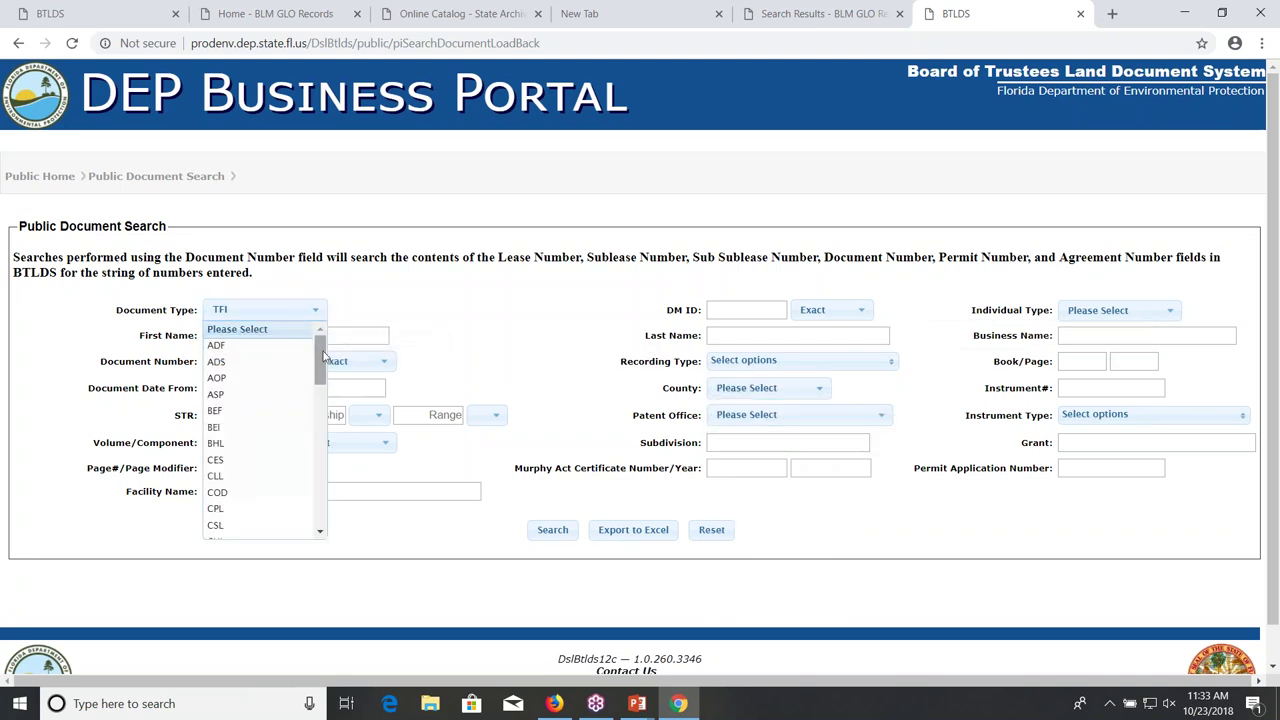
pyautogui.click(218, 381)
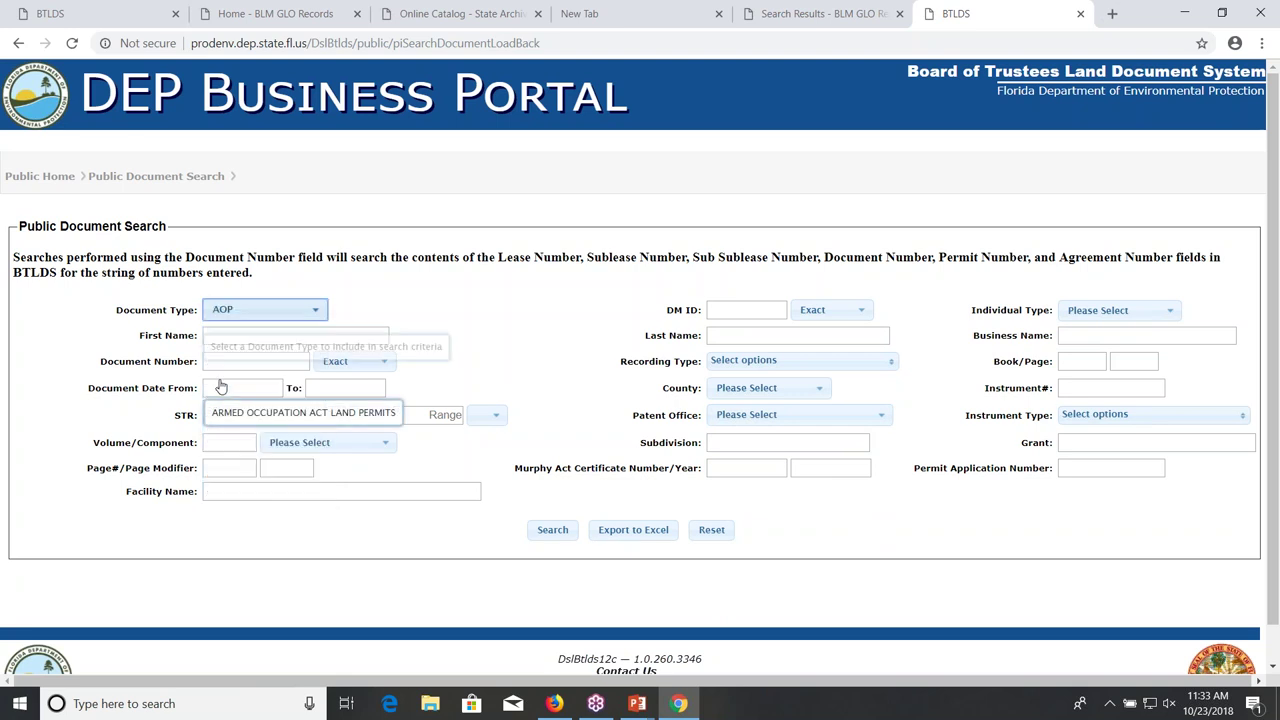
pyautogui.click(316, 314)
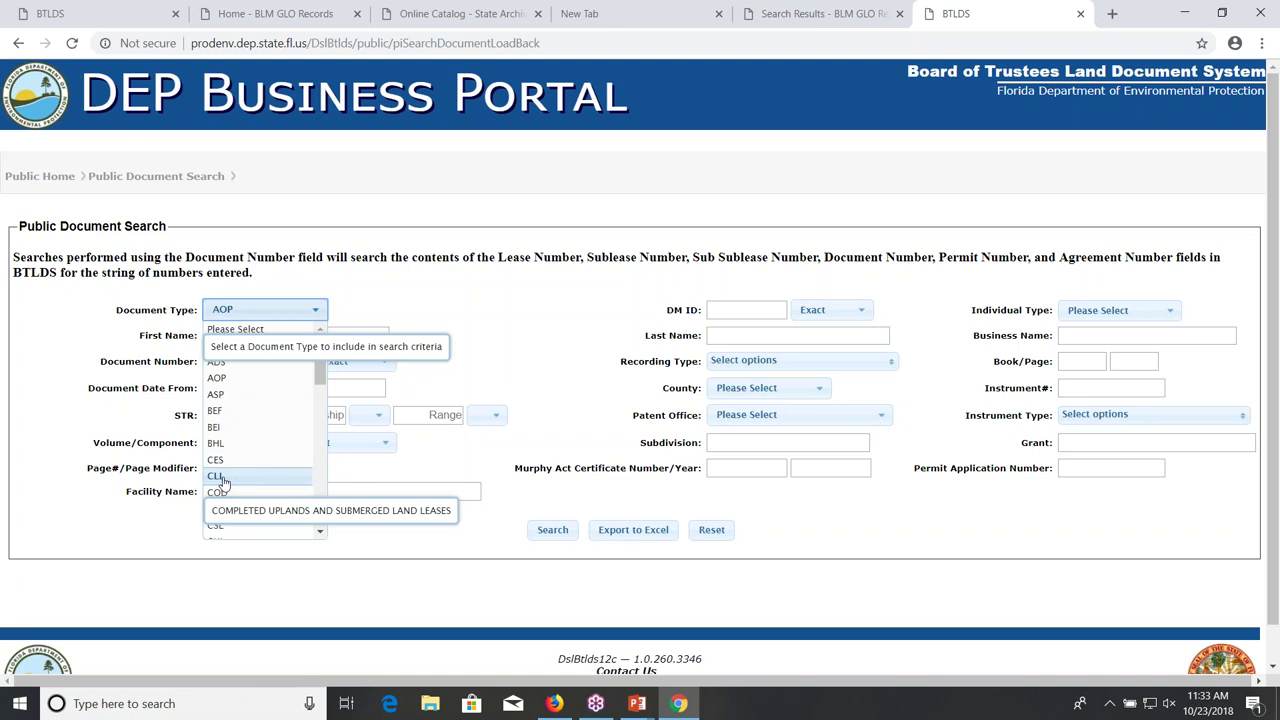
pyautogui.moveTo(320, 372); pyautogui.dragTo(320, 424)
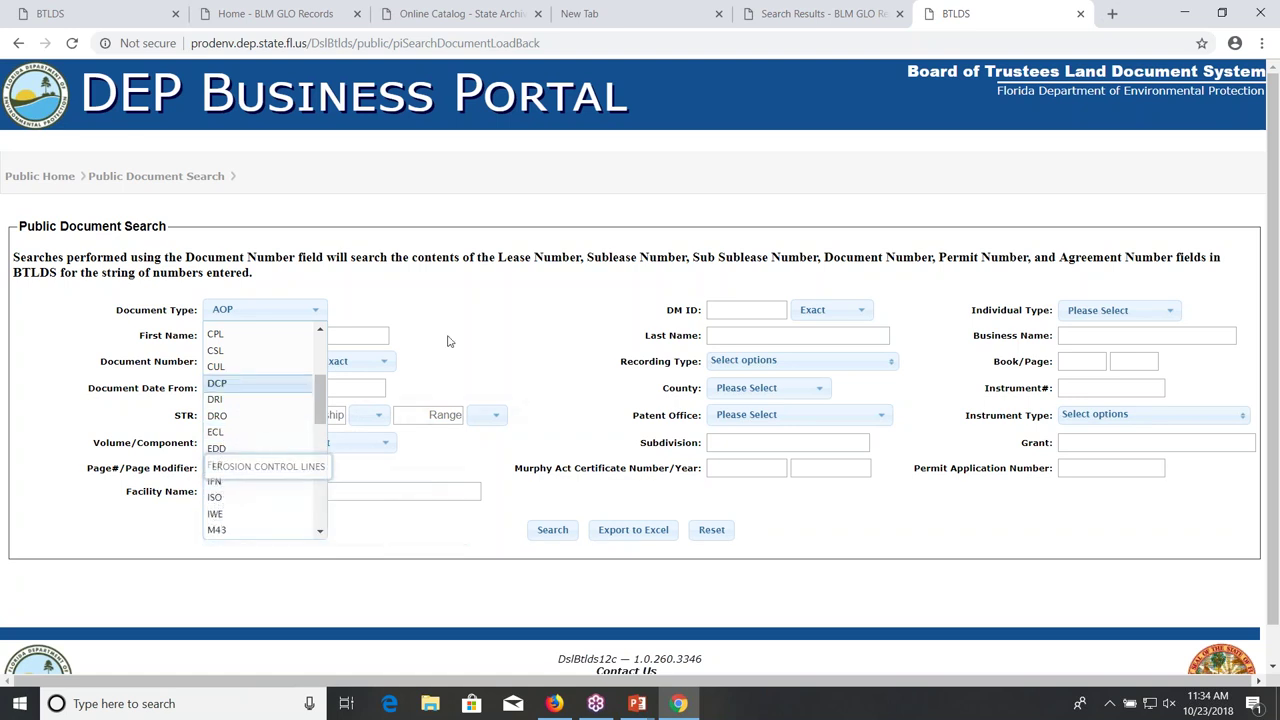
pyautogui.click(481, 311)
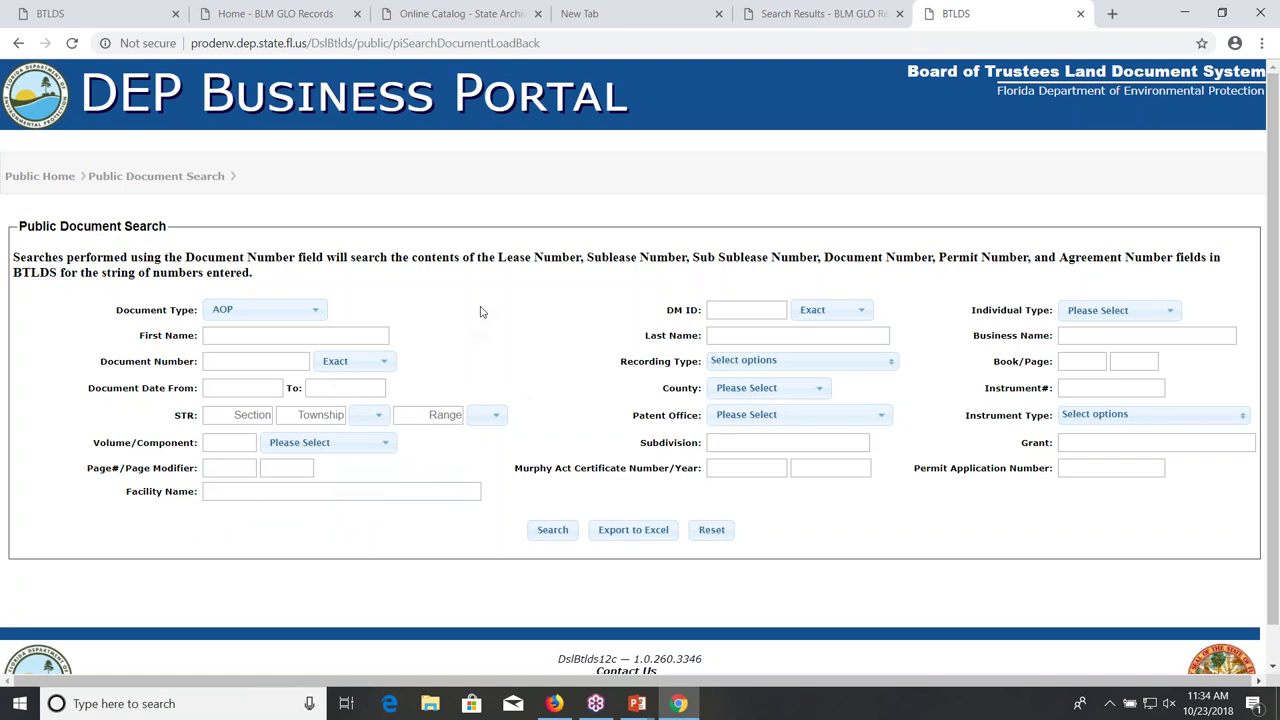
# Step: Enter the settler's surname as the last name criterion and run the document search
pyautogui.click(752, 337)
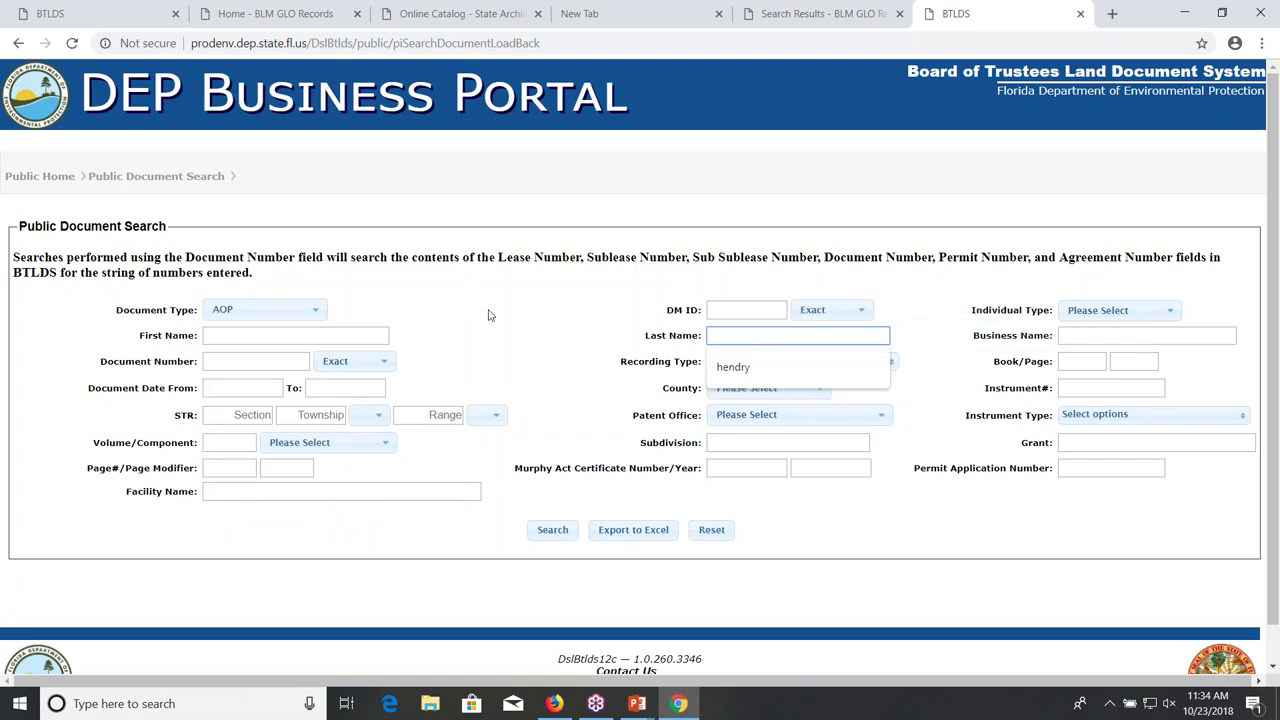
pyautogui.write('Williams')
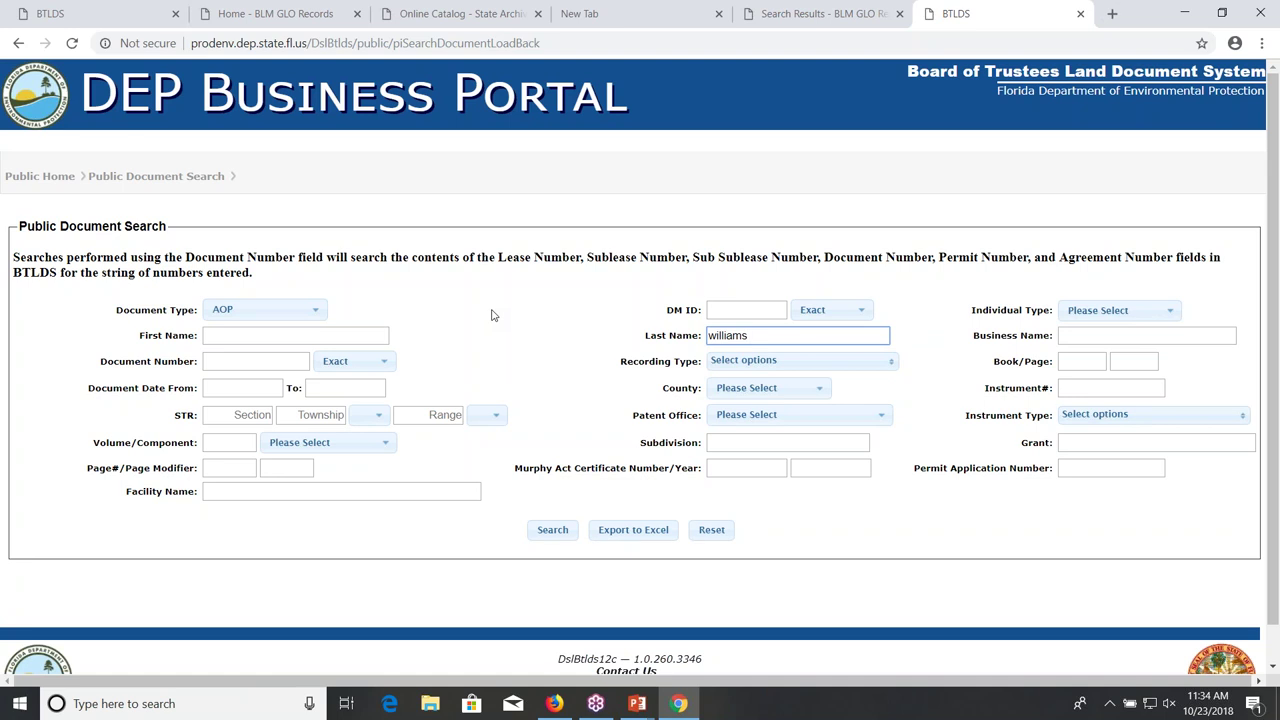
pyautogui.click(802, 548)
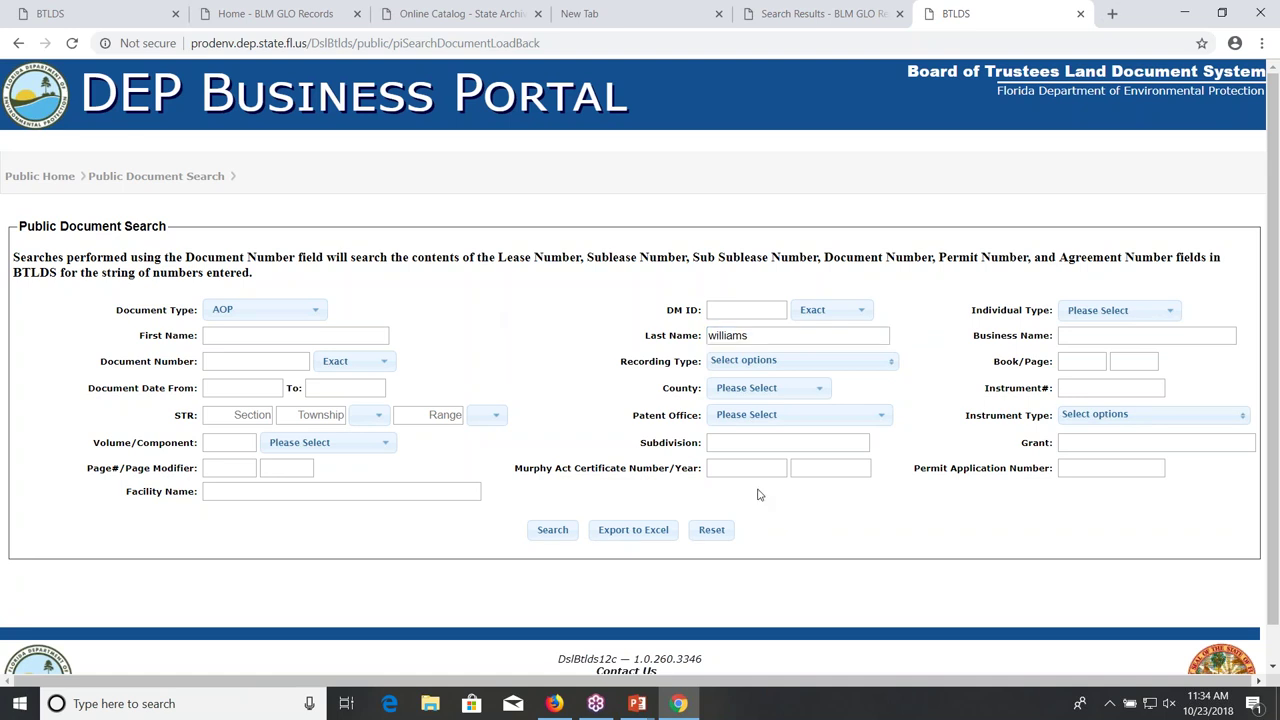
pyautogui.click(553, 531)
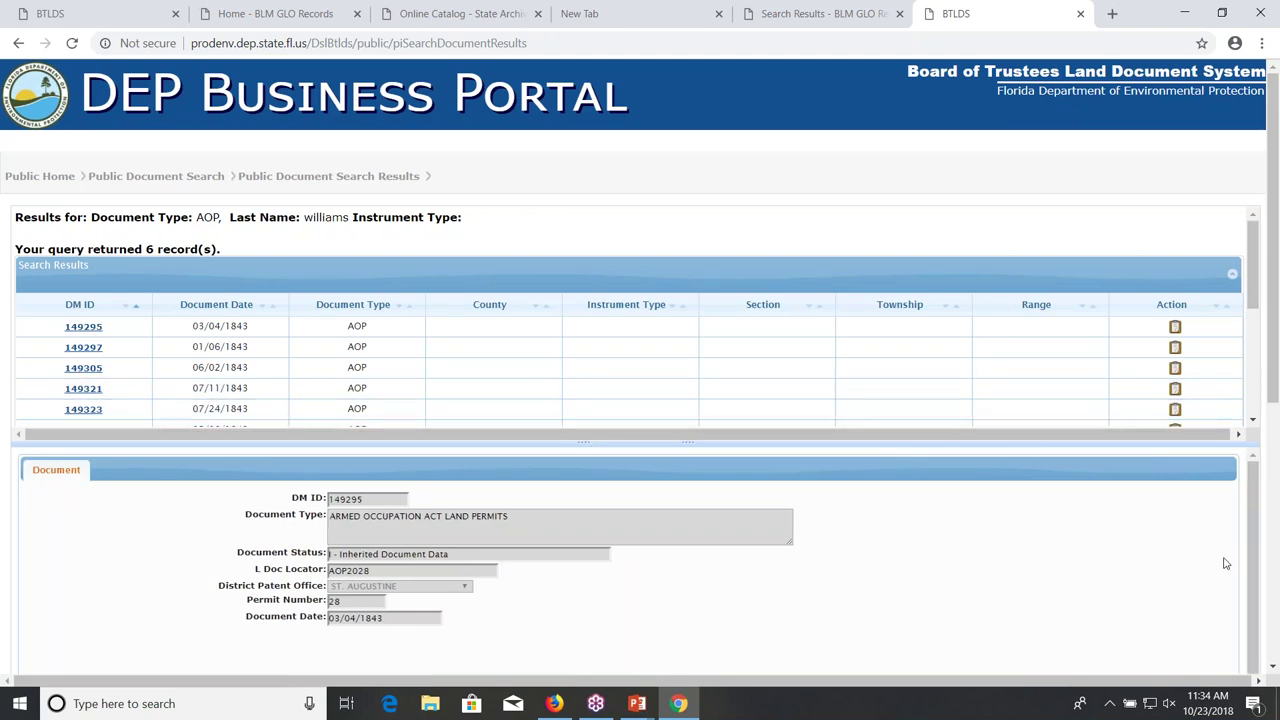
# Step: Examine the document details of the first Armed Occupation Act permit, including its document date
pyautogui.scroll(-2, 1230, 530)
pyautogui.scroll(2, 1237, 505)
pyautogui.moveTo(381, 622); pyautogui.dragTo(293, 625)
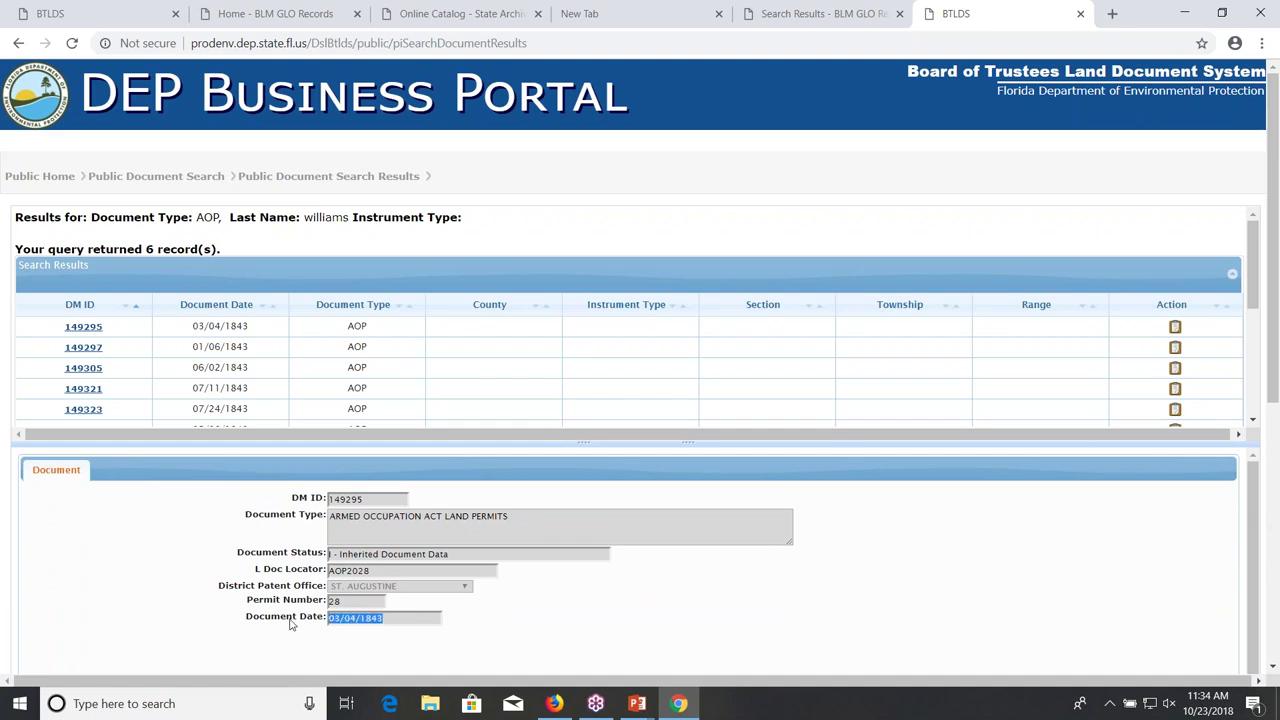
# Step: Open the scanned permit 149295.pdf from the first result, read the settler's application and signed statement, and close it
pyautogui.click(84, 327)
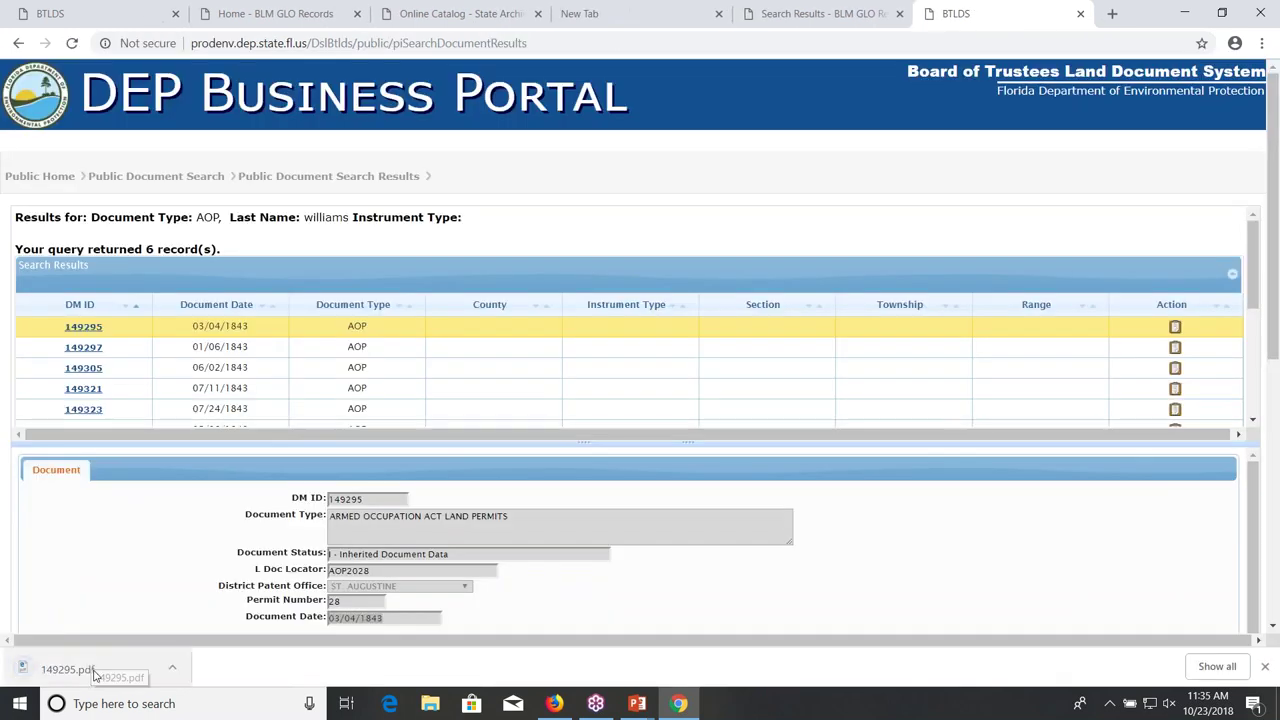
pyautogui.click(72, 672)
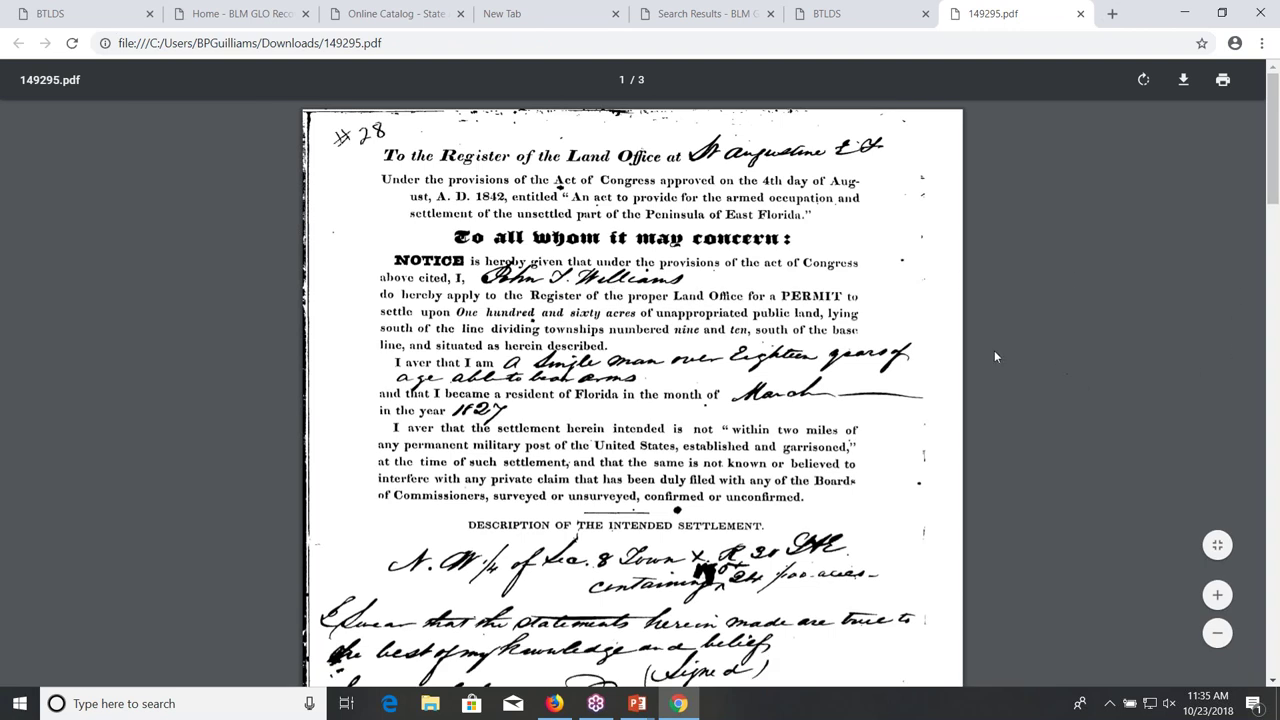
pyautogui.scroll(-3, 905, 350)
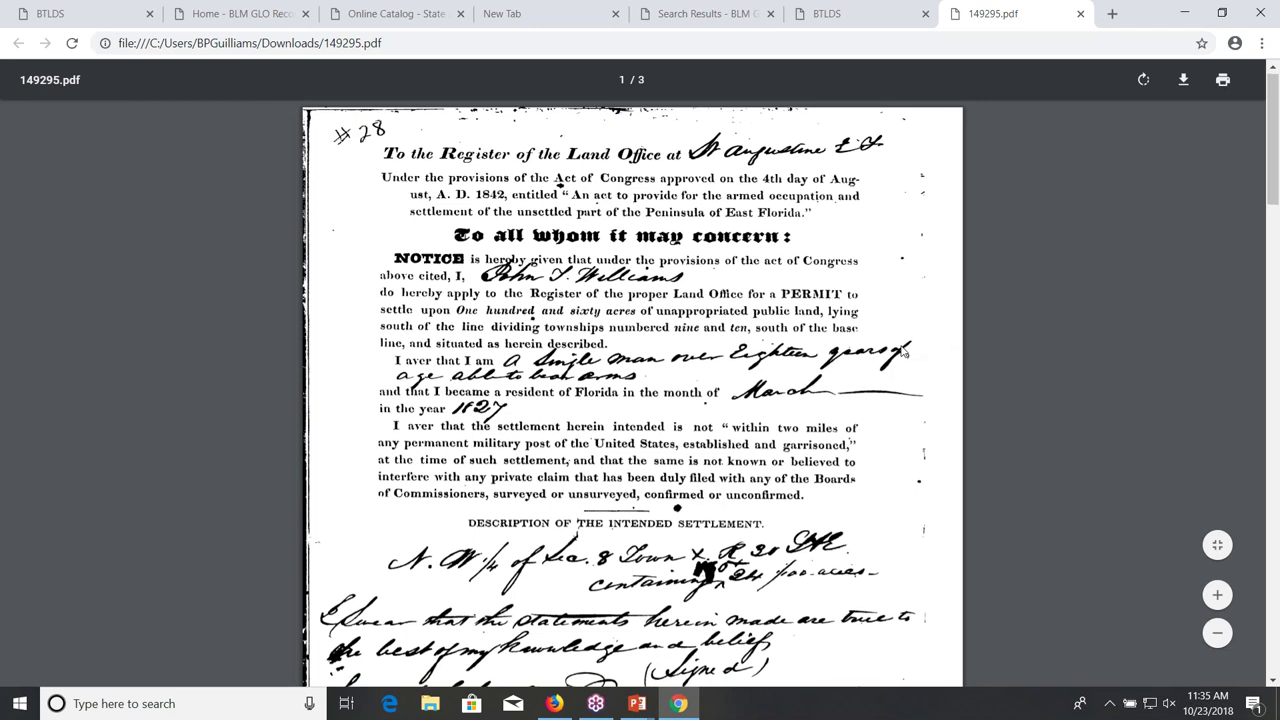
pyautogui.scroll(1, 815, 319)
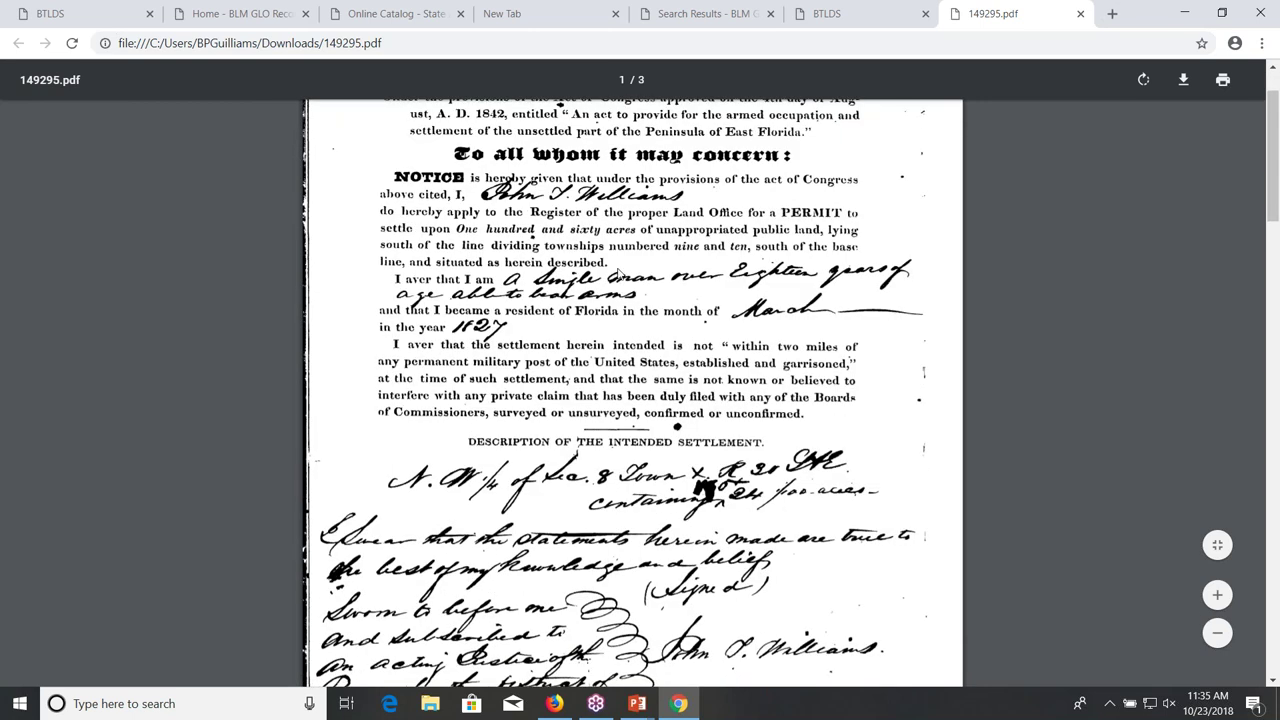
pyautogui.scroll(1, 568, 192)
pyautogui.scroll(-2, 545, 505)
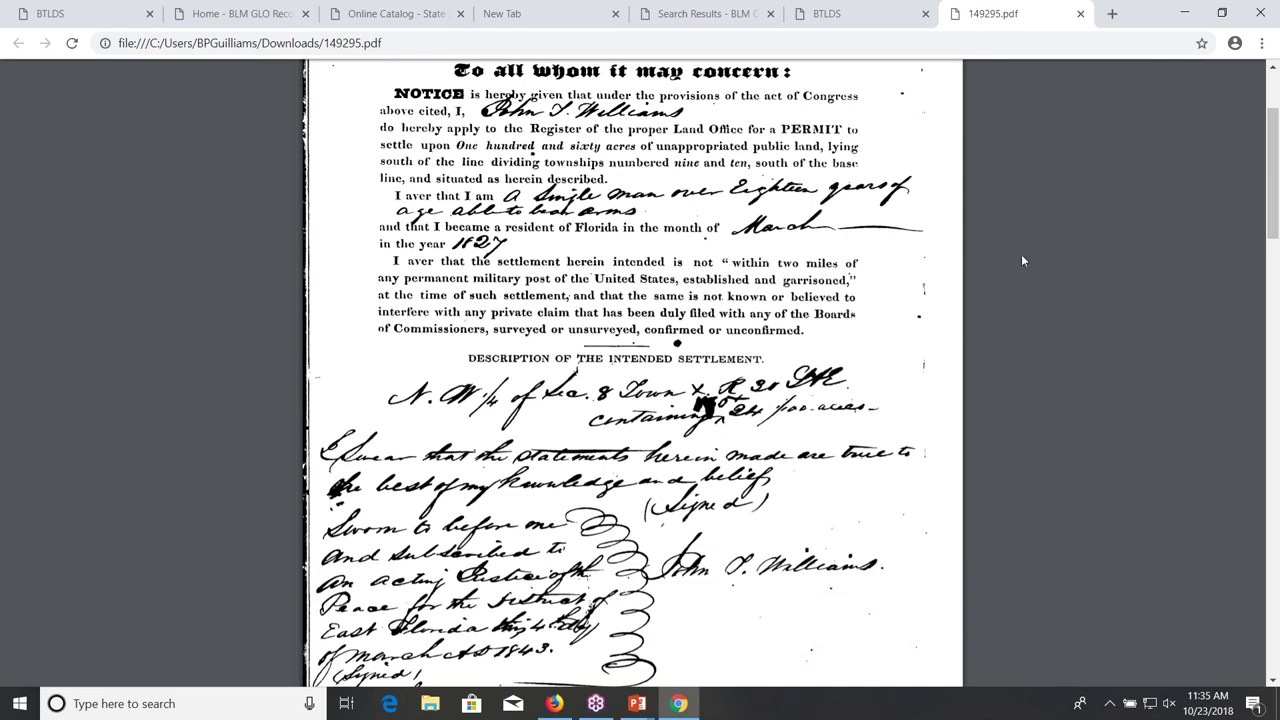
pyautogui.scroll(3, 1064, 235)
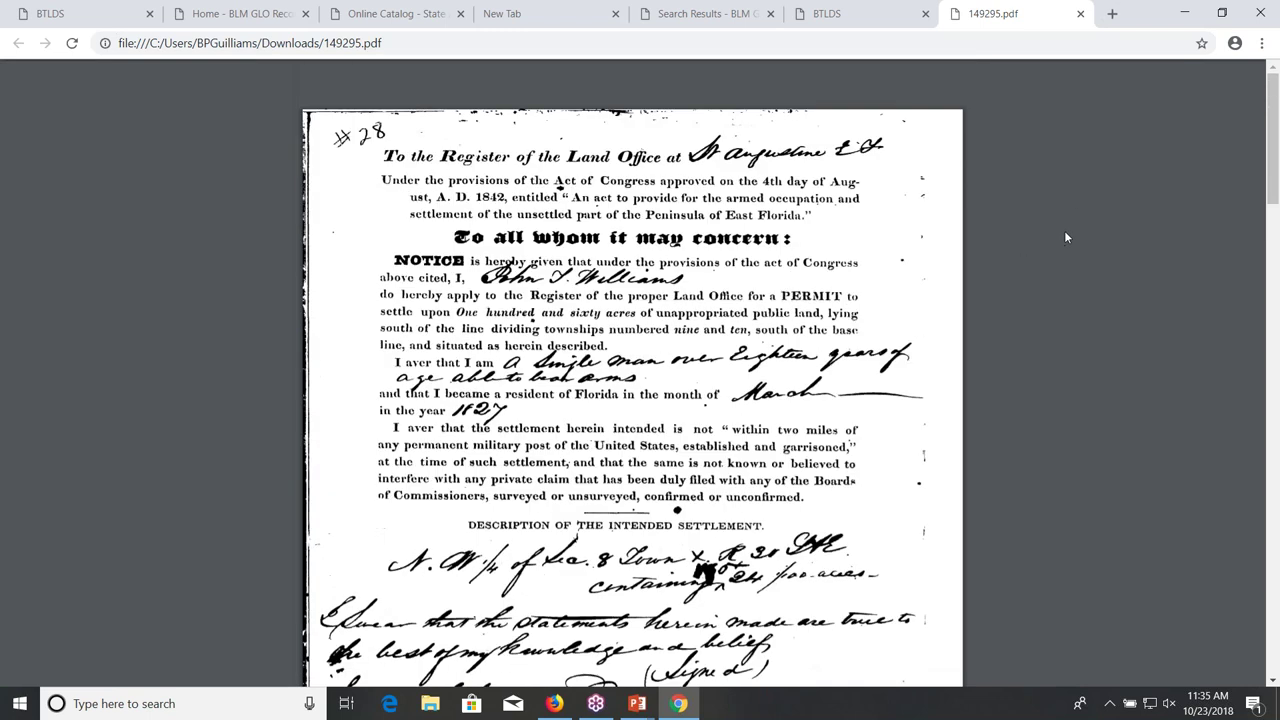
pyautogui.click(1080, 14)
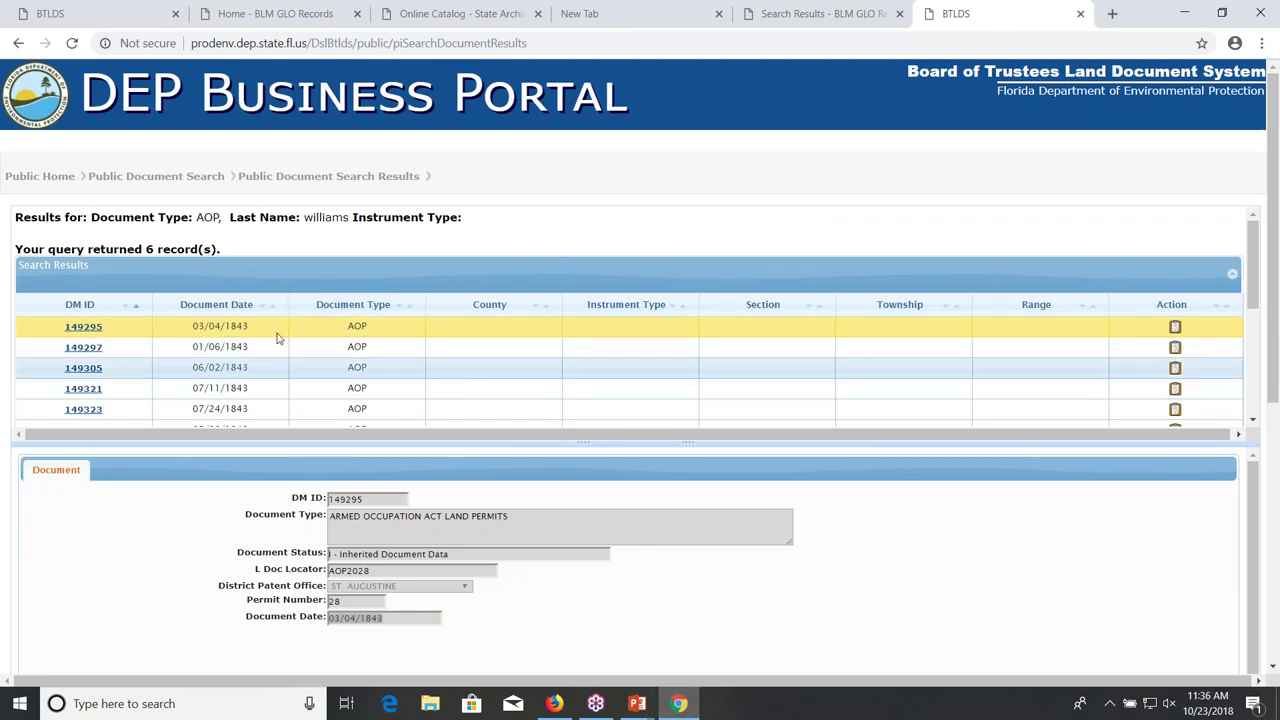
# Step: Return to the public document search form, change the document type to SFT, and clear the last name
pyautogui.click(194, 183)
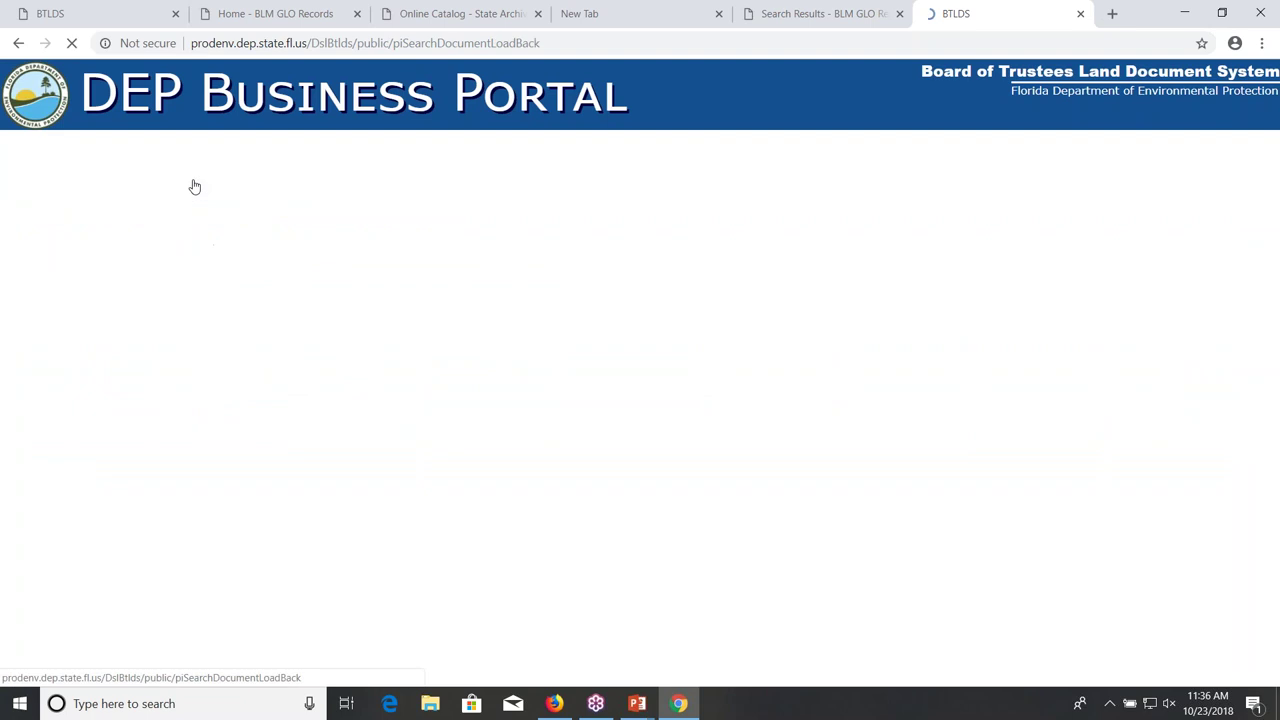
pyautogui.click(315, 311)
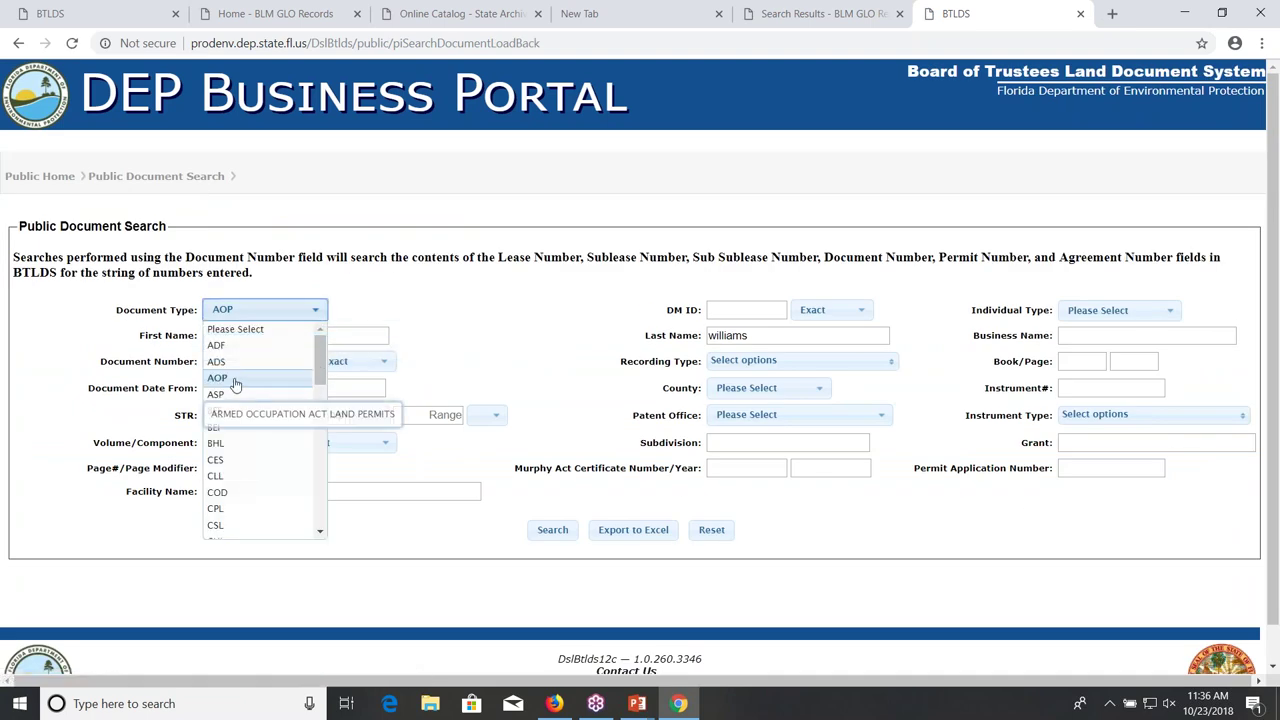
pyautogui.moveTo(320, 362); pyautogui.dragTo(271, 508)
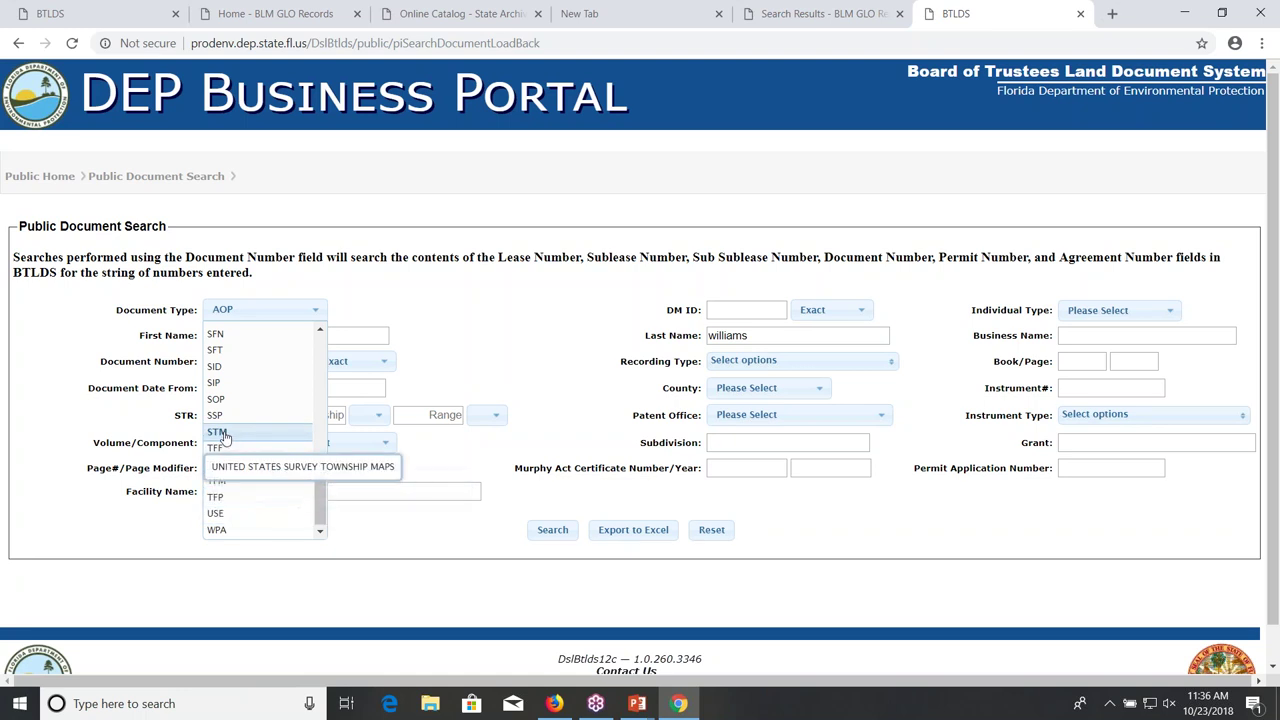
pyautogui.click(218, 353)
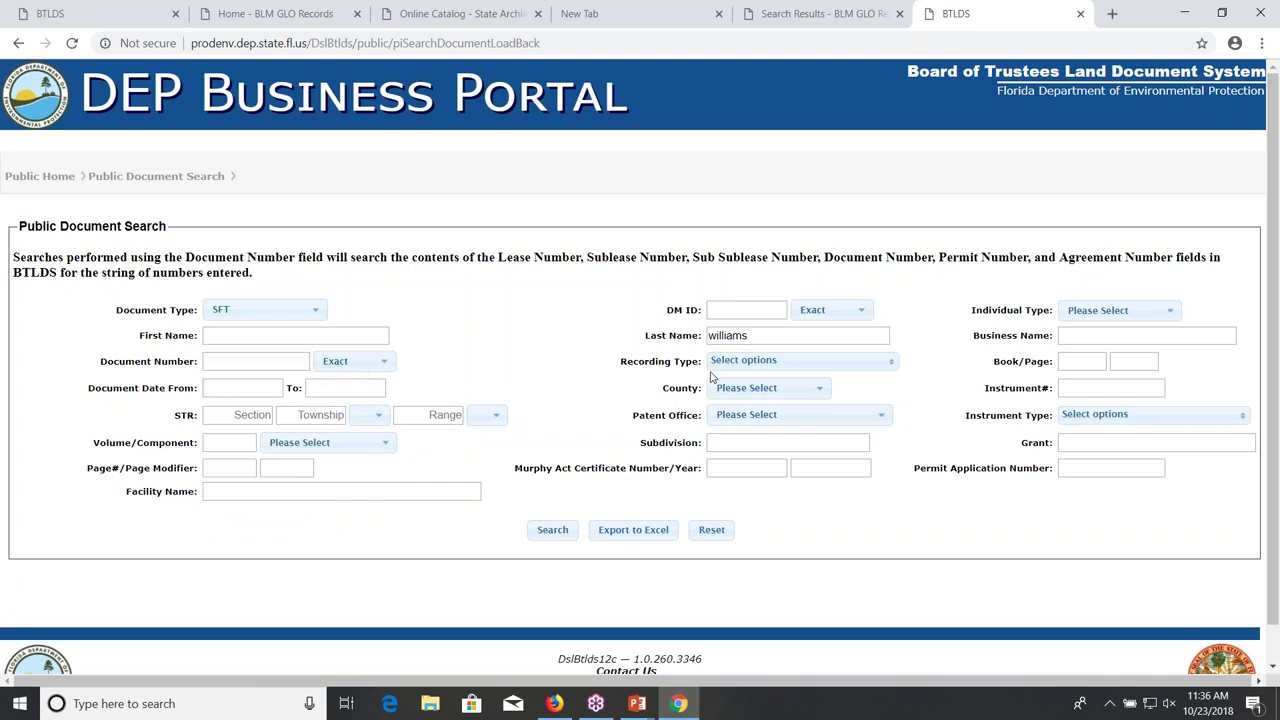
pyautogui.moveTo(752, 335); pyautogui.dragTo(716, 335)
pyautogui.press('BackSpace')
pyautogui.press('BackSpace')
pyautogui.press('BackSpace')
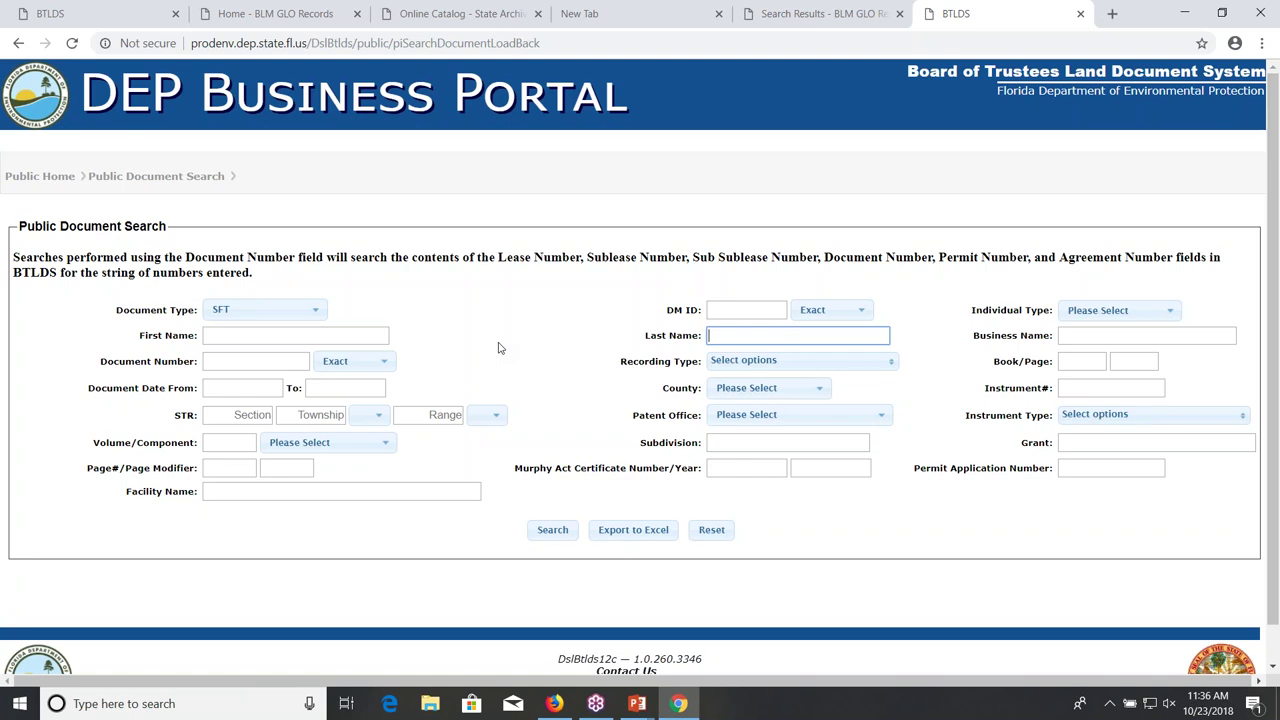
# Step: Set the location criteria to Section 27, Township 4 S, Range 7 E and run the document search
pyautogui.click(254, 416)
pyautogui.write('27')
pyautogui.click(320, 416)
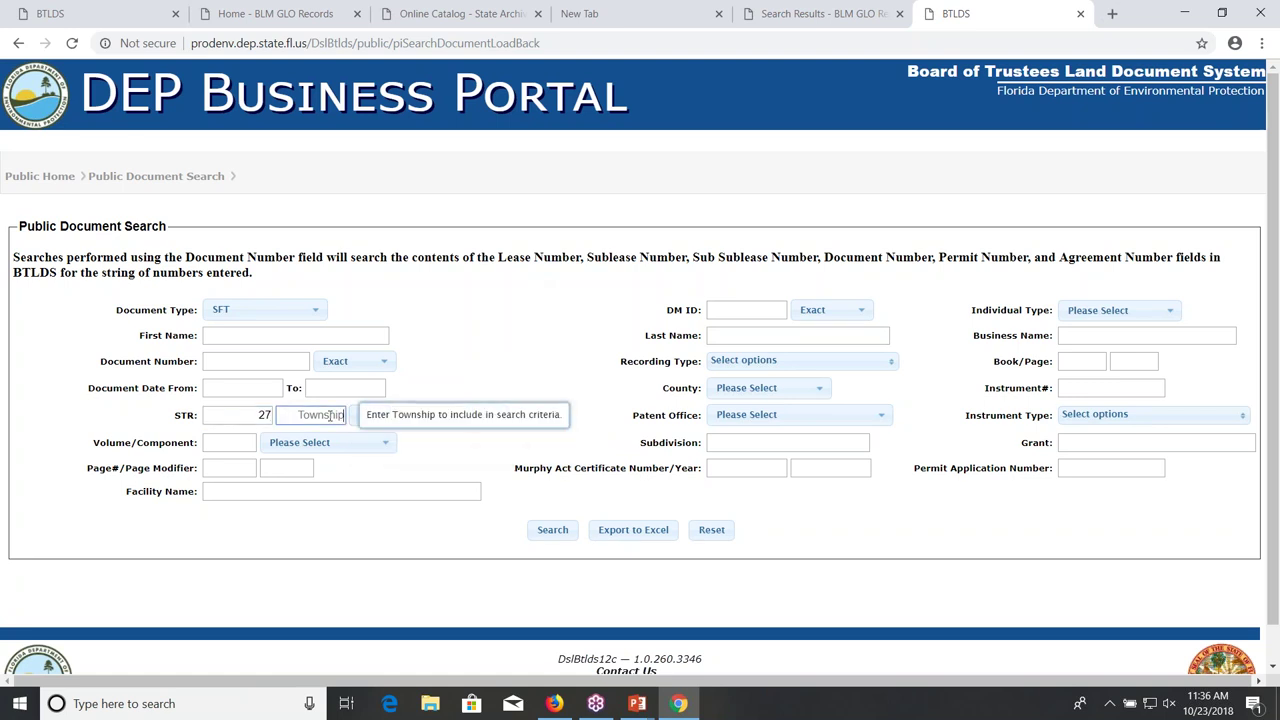
pyautogui.write('4')
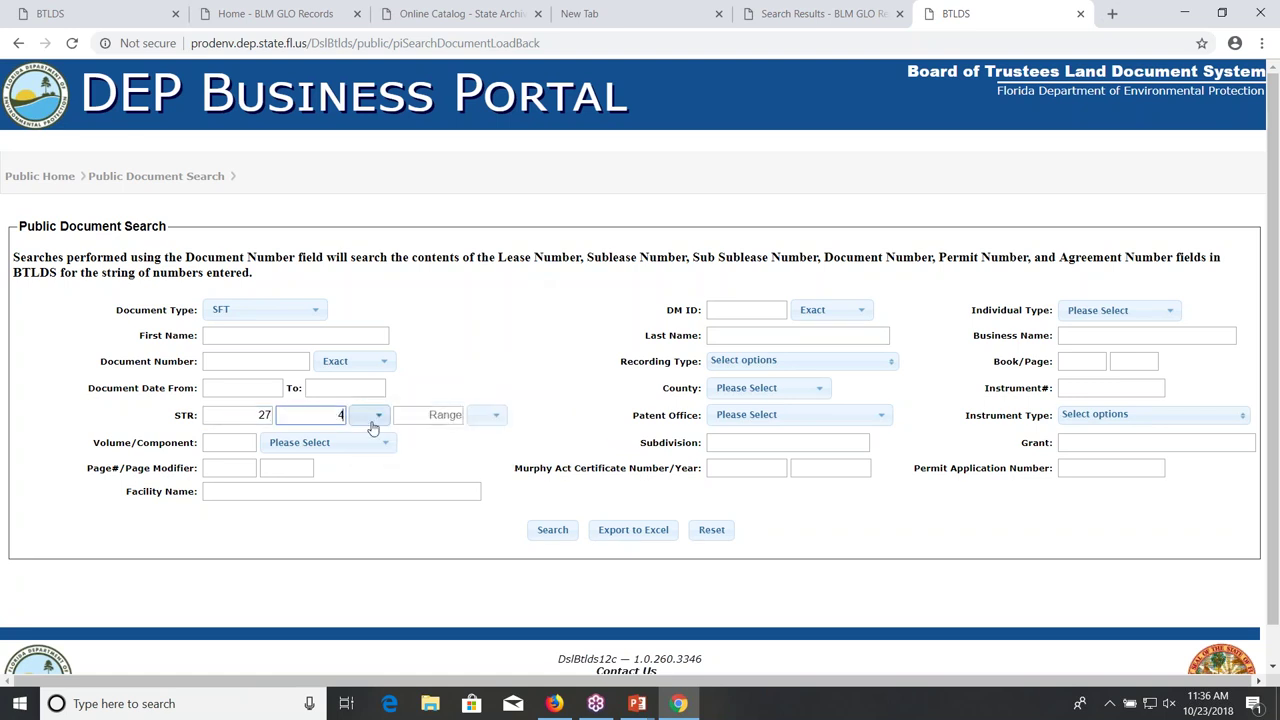
pyautogui.click(378, 418)
pyautogui.click(366, 468)
pyautogui.click(430, 415)
pyautogui.write('7')
pyautogui.press('Tab')
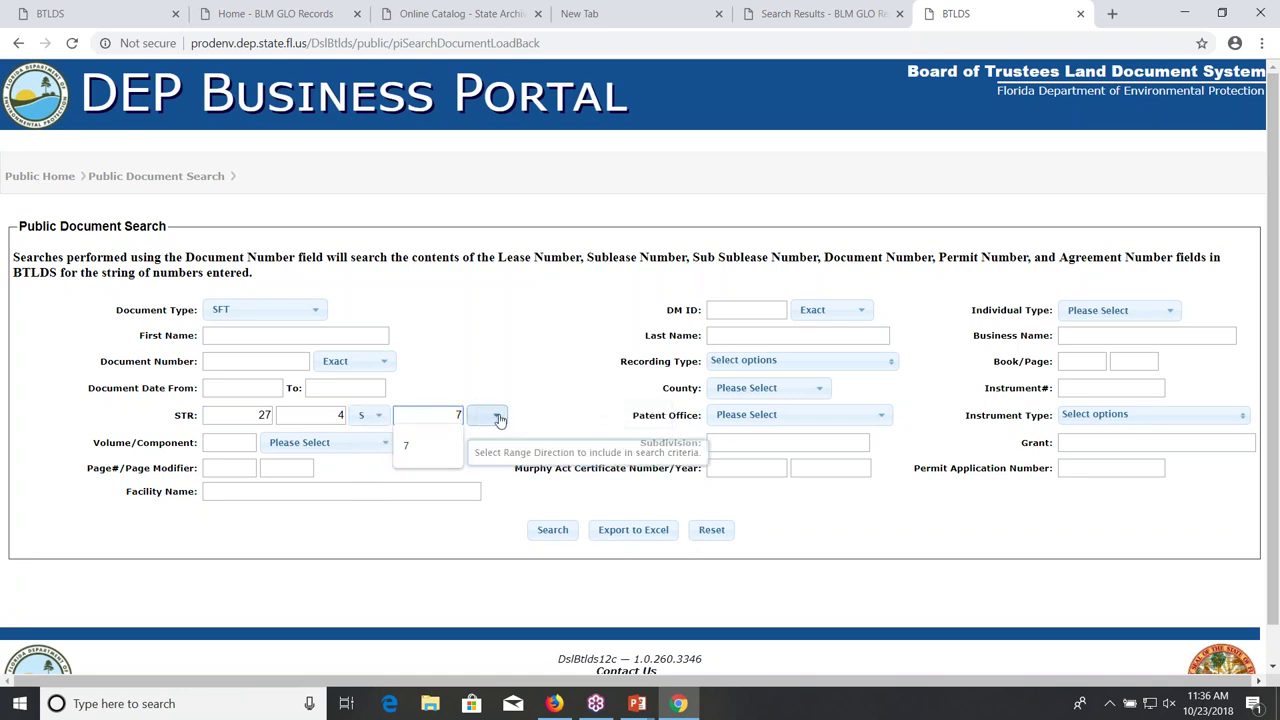
pyautogui.hotkey('alt', 'Down')
pyautogui.press('Return')
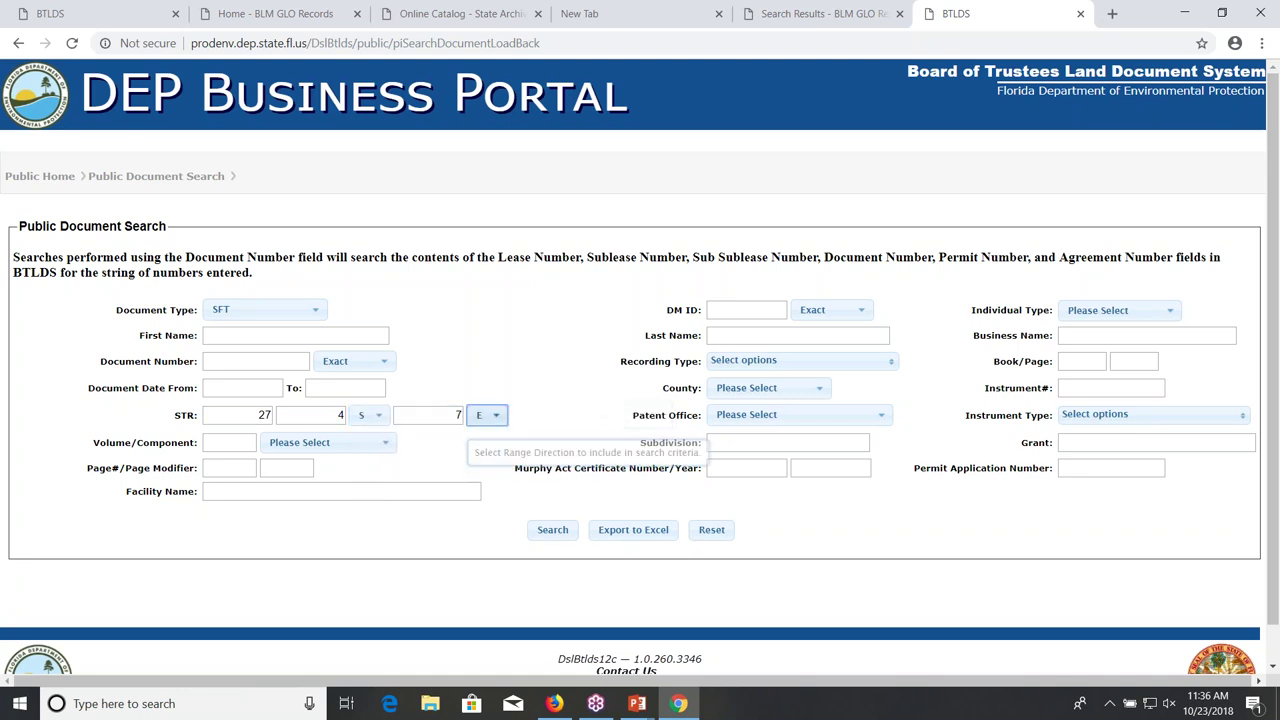
pyautogui.click(555, 534)
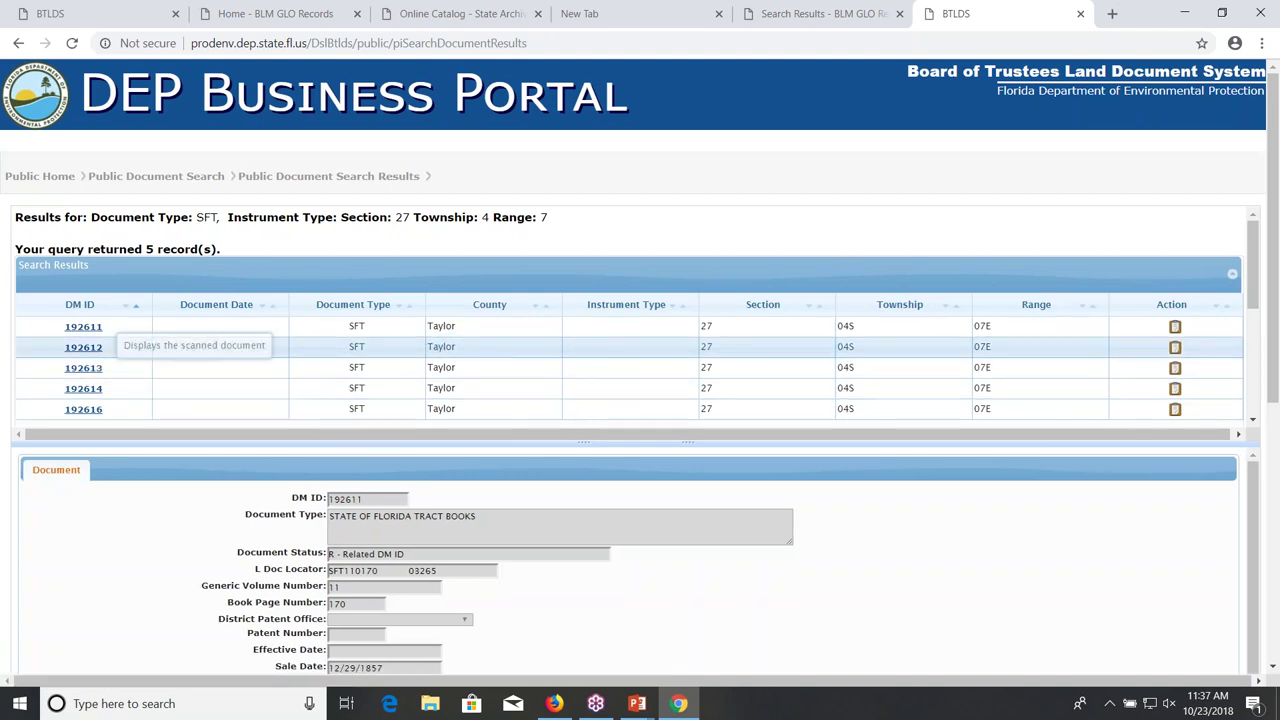
# Step: Open the scanned tract book page 192604.pdf from the second result, read its Section 27 entries at a legible size, and close it
pyautogui.click(85, 350)
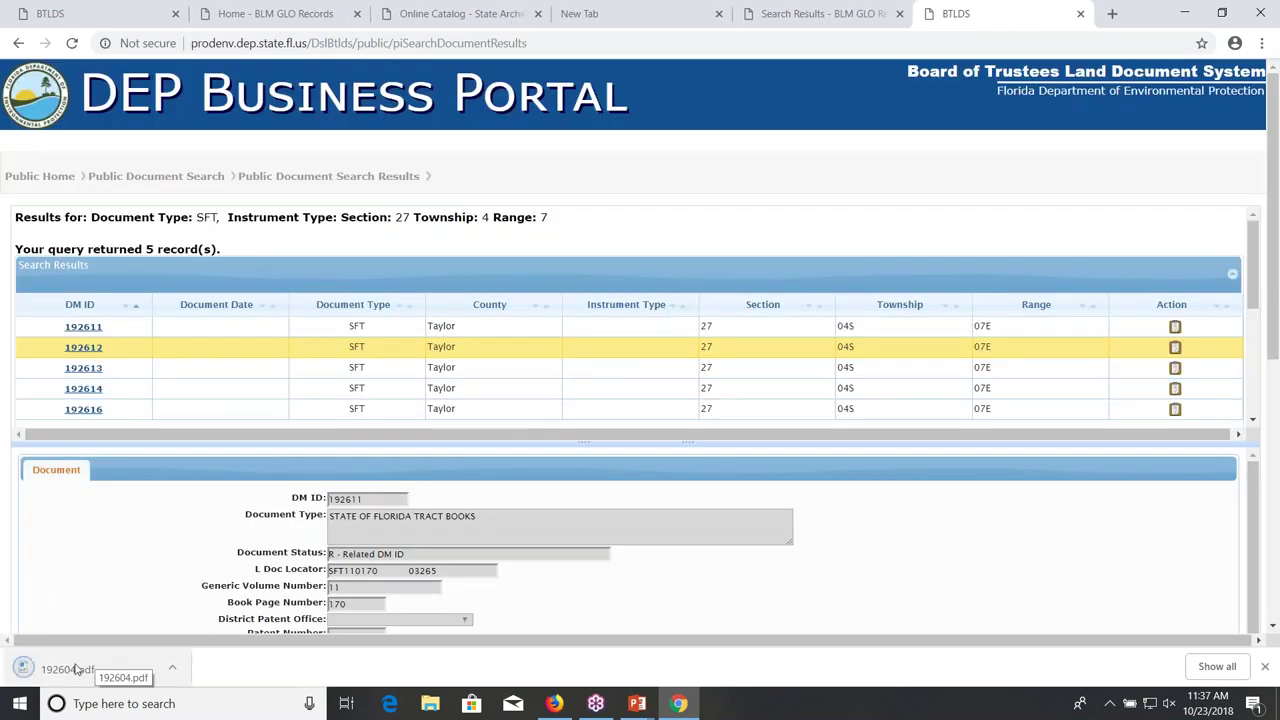
pyautogui.click(80, 668)
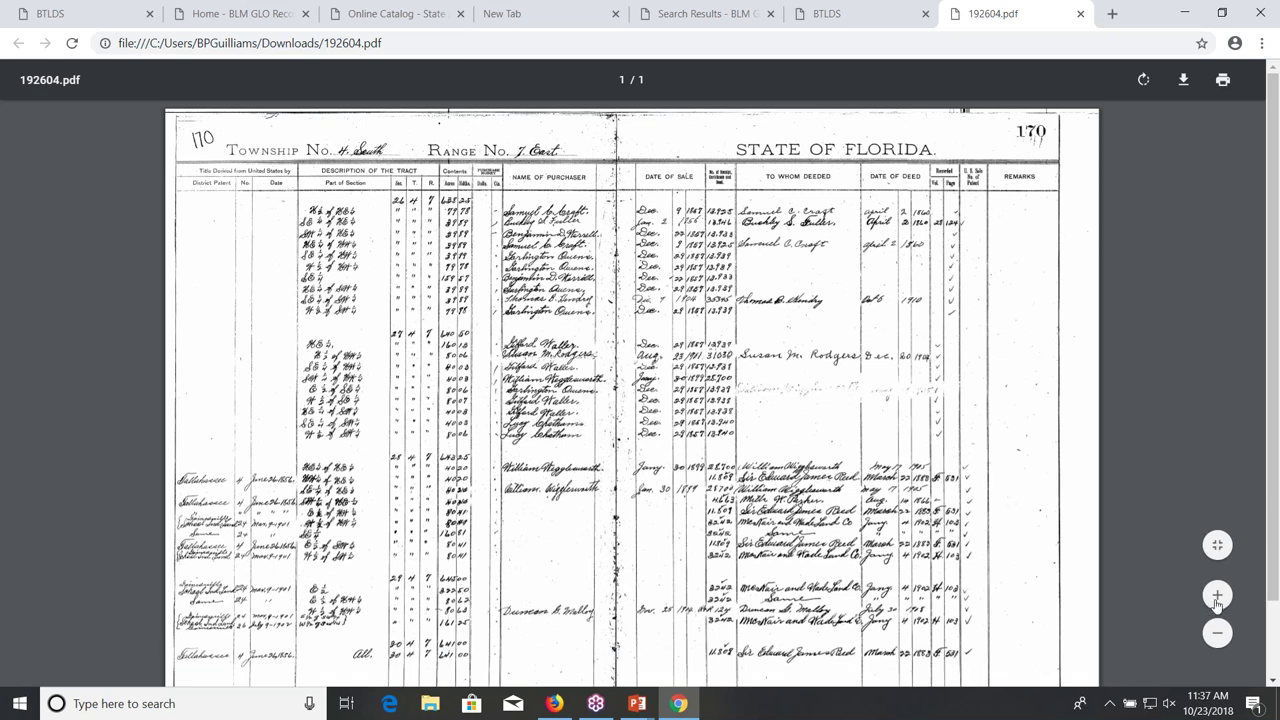
pyautogui.click(1218, 596)
pyautogui.click(1218, 596)
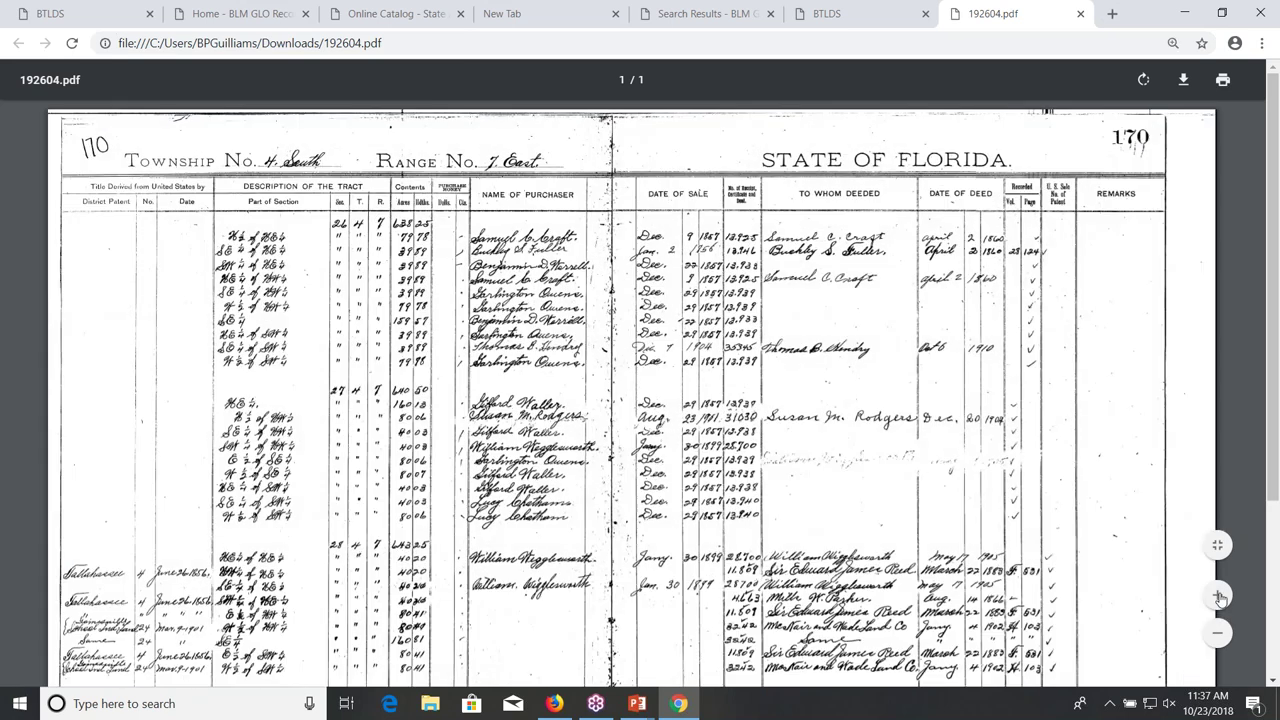
pyautogui.click(1218, 596)
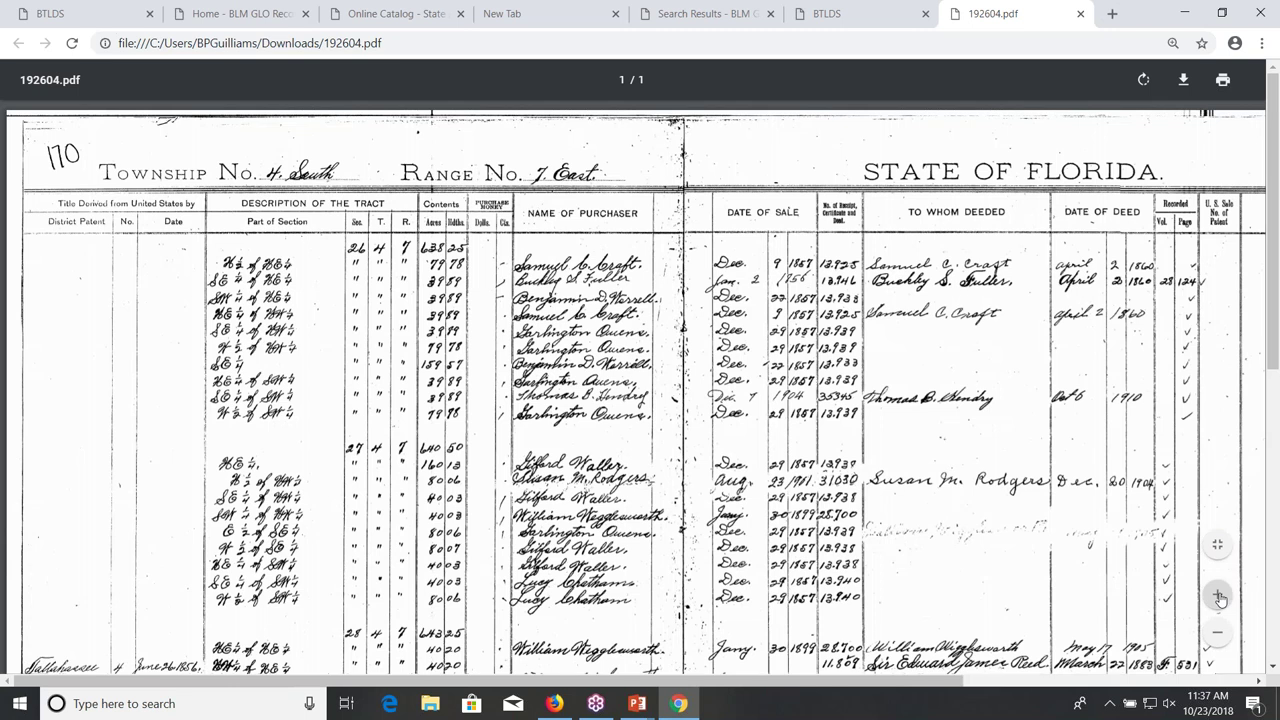
pyautogui.click(1218, 596)
pyautogui.scroll(-3, 600, 400)
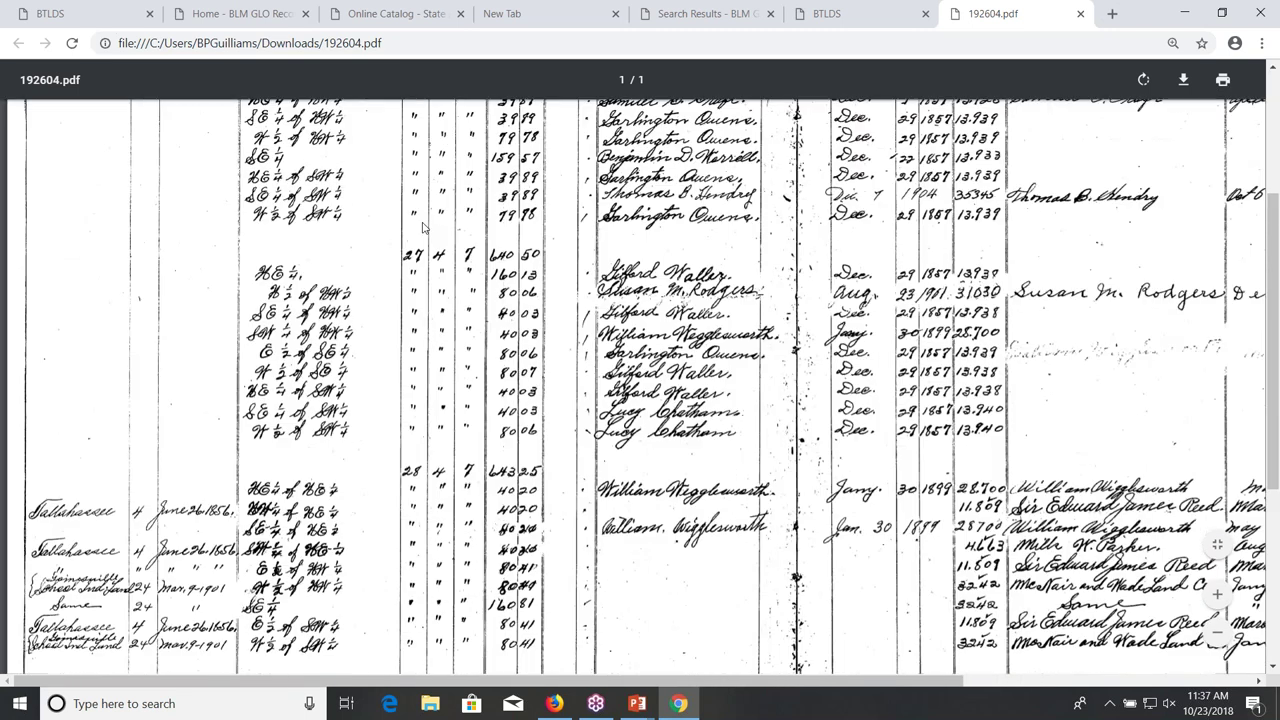
pyautogui.scroll(3, 343, 265)
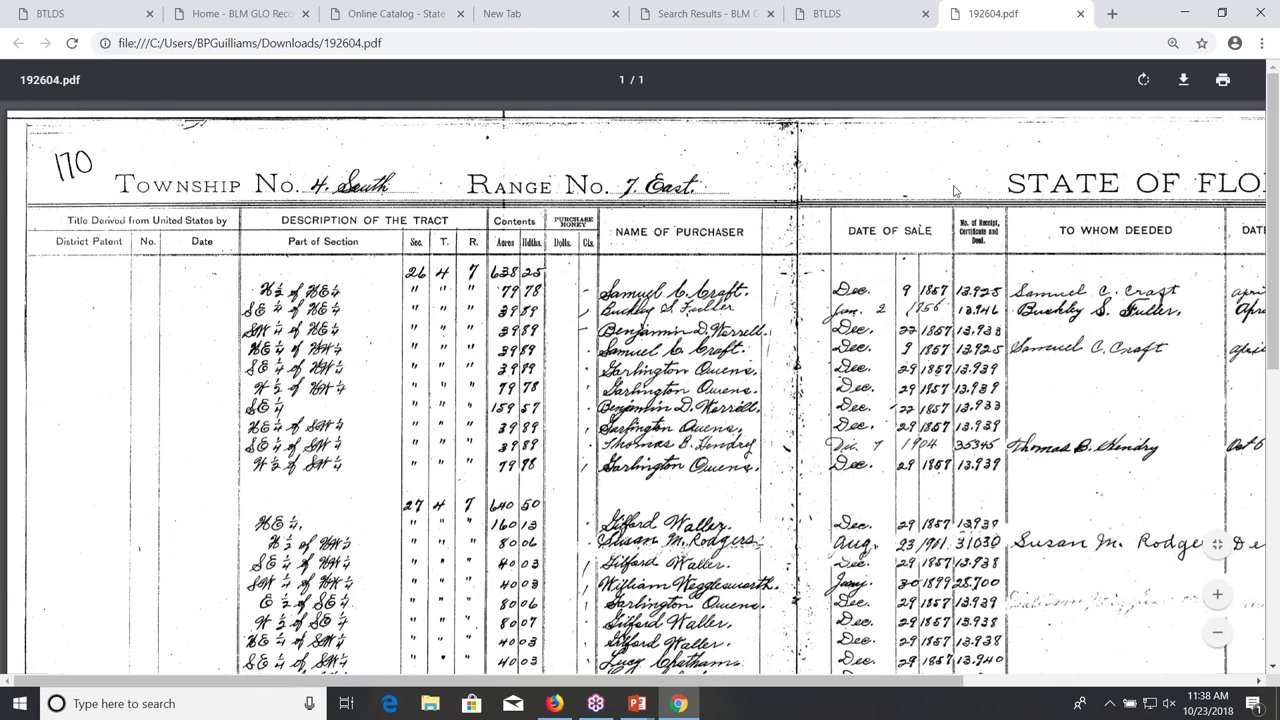
pyautogui.click(1080, 14)
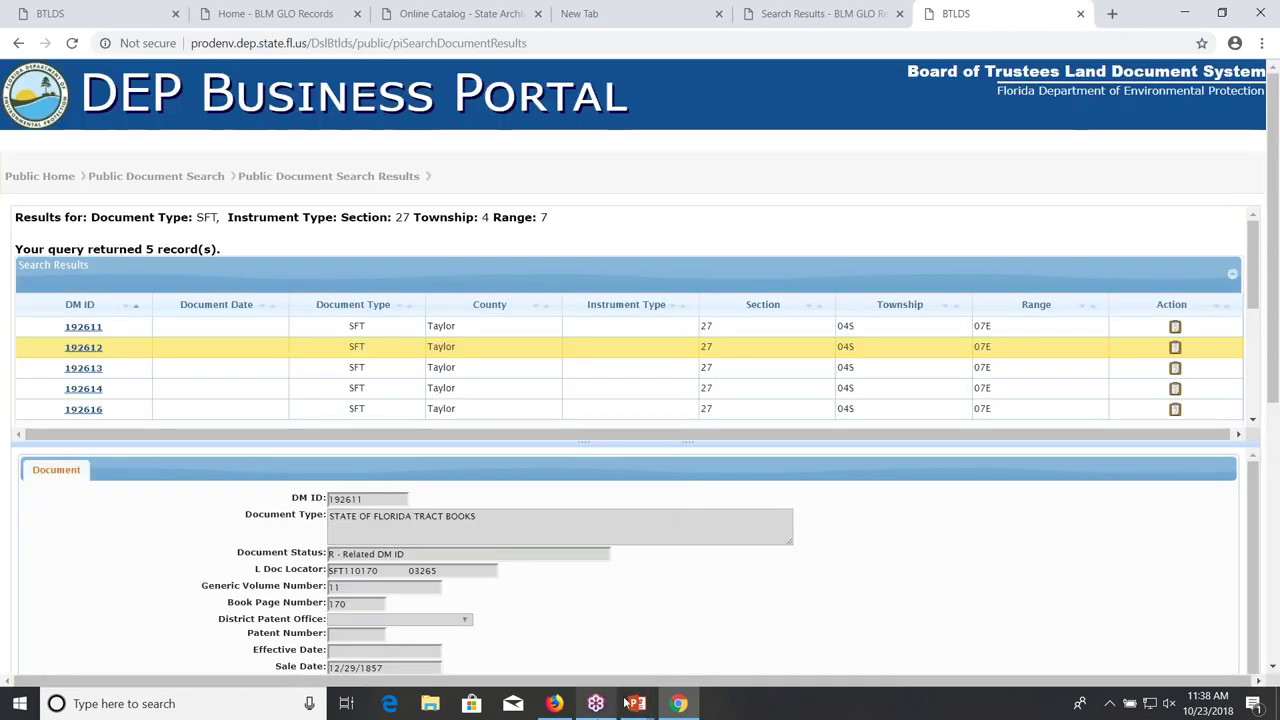
# Step: Switch to the running PowerPoint slide show and advance to the Florida Homestead Application slide
pyautogui.moveTo(635, 704)
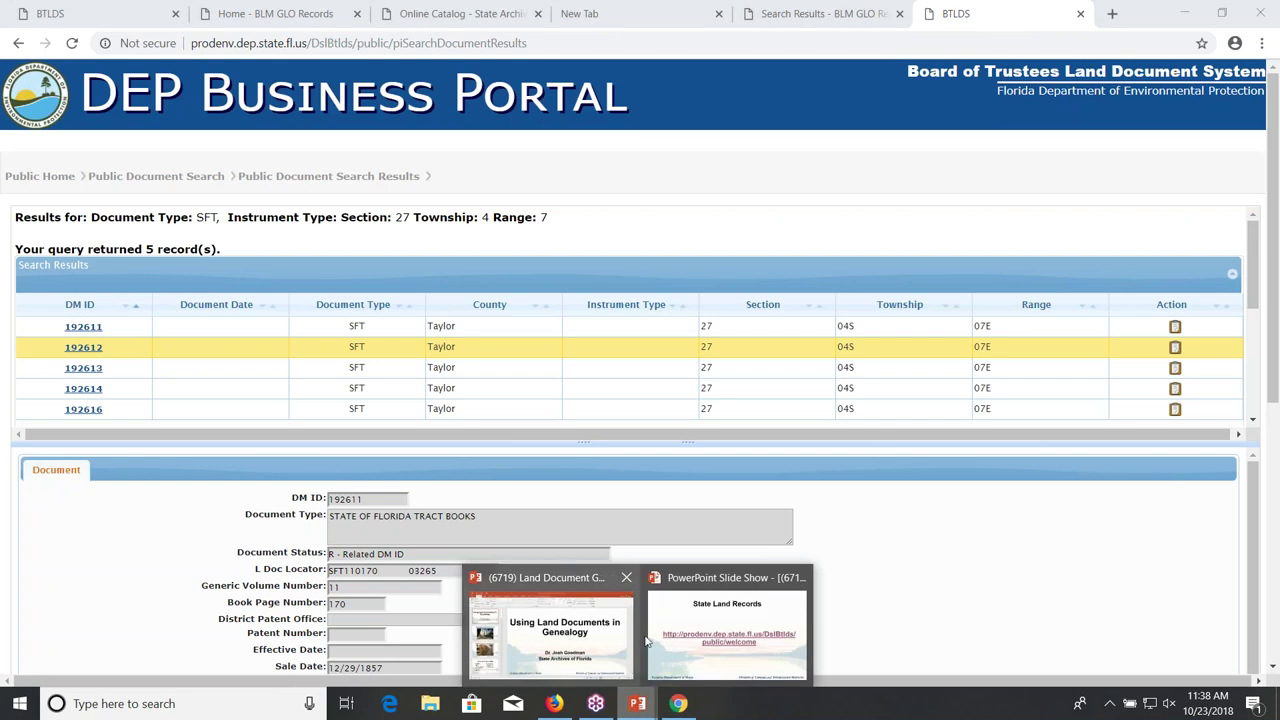
pyautogui.click(704, 632)
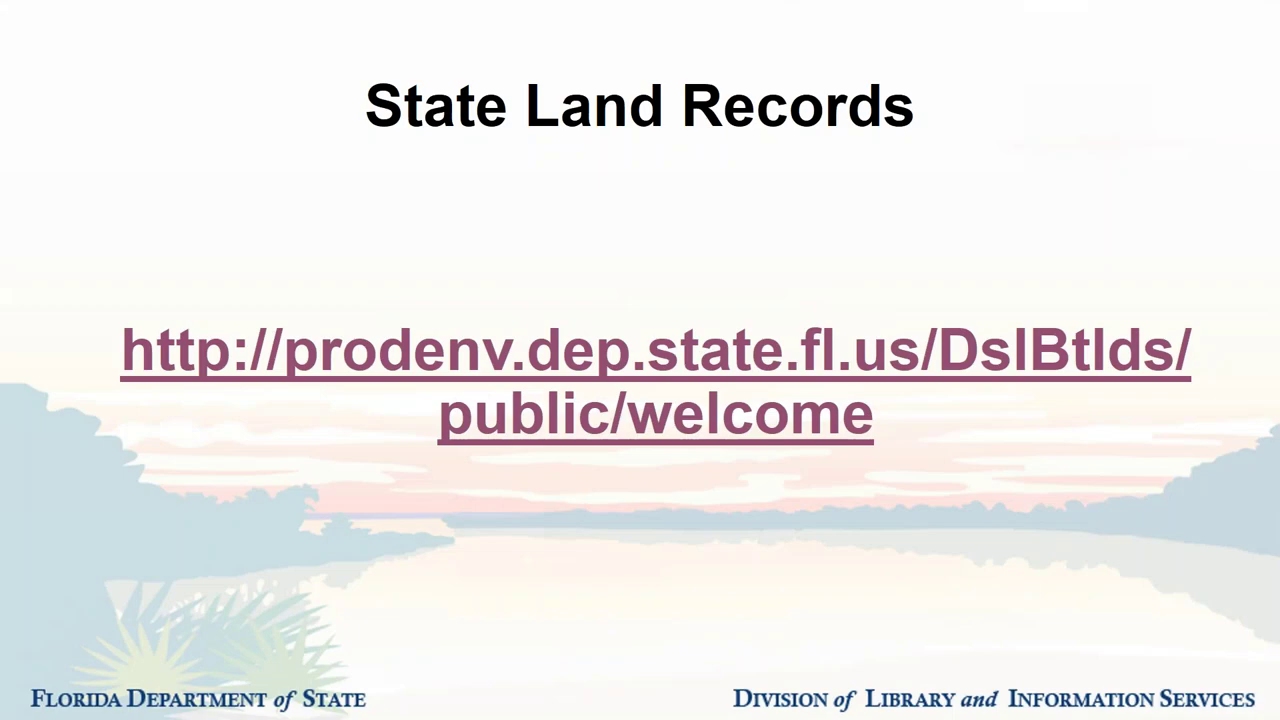
pyautogui.press('Right')
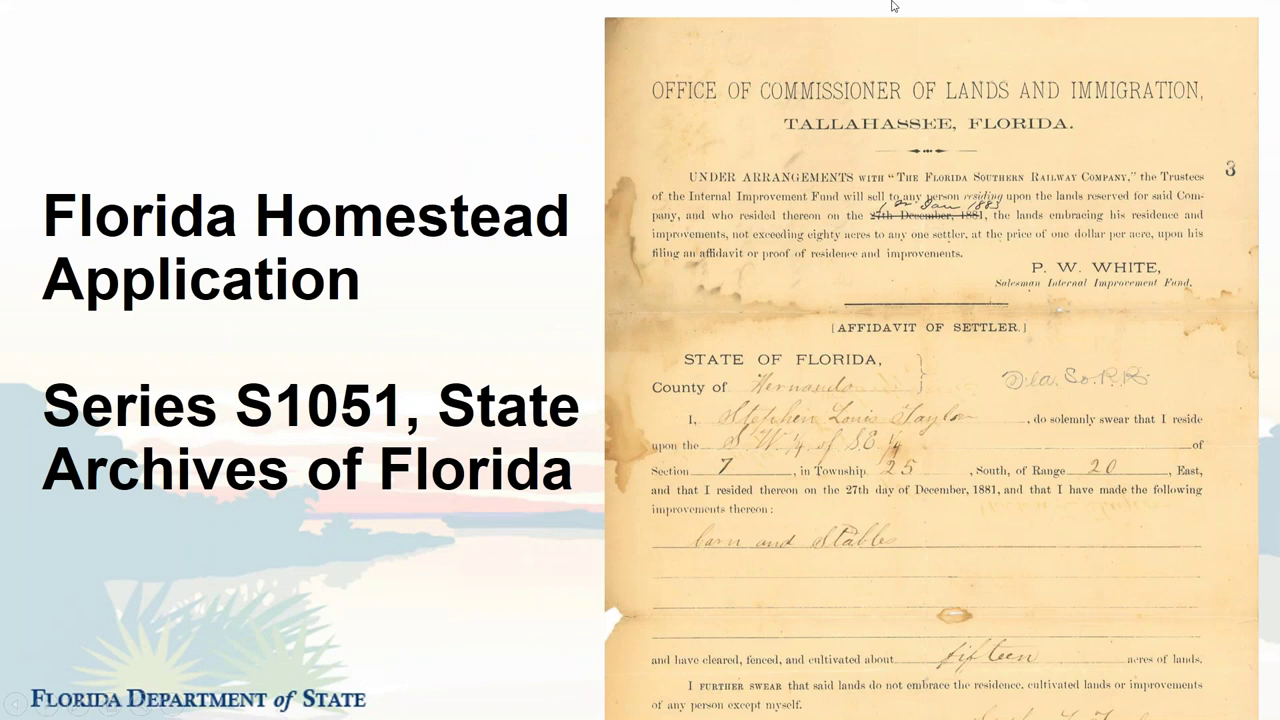